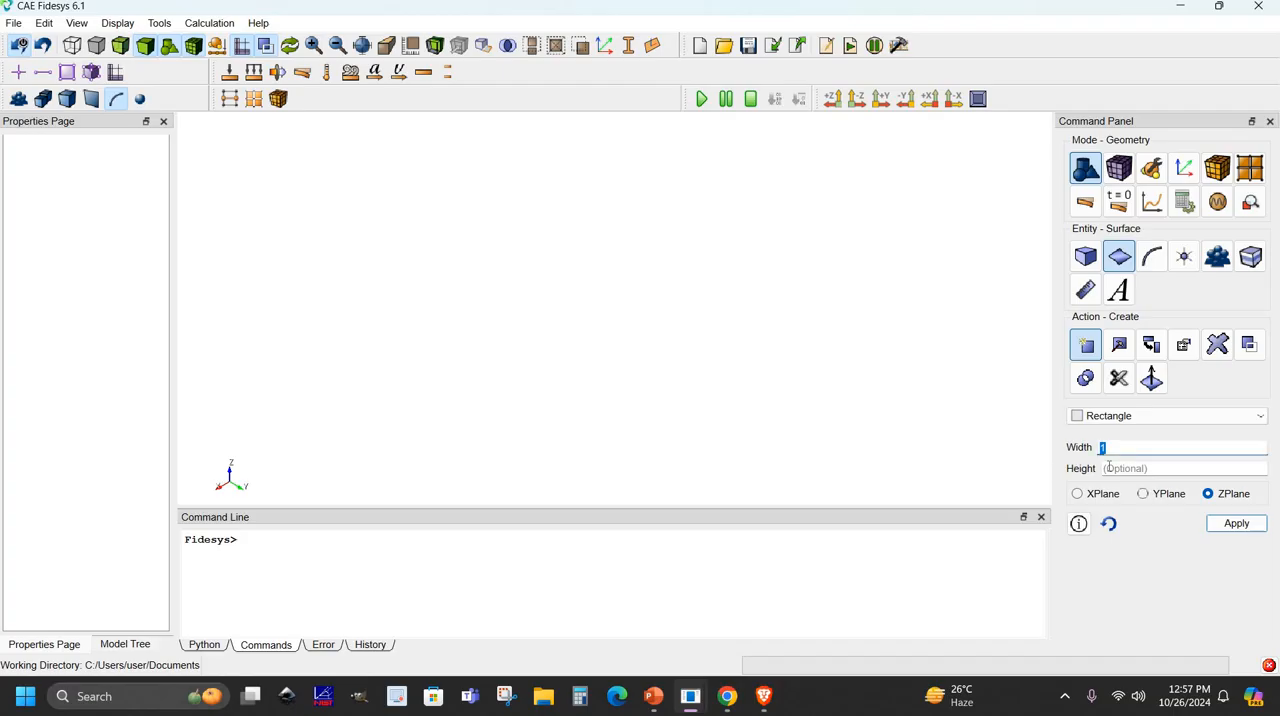
- Create a rectangular surface 0.5 wide and 1 high on the Z plane
text(0)
click(1121, 469)
text(1)
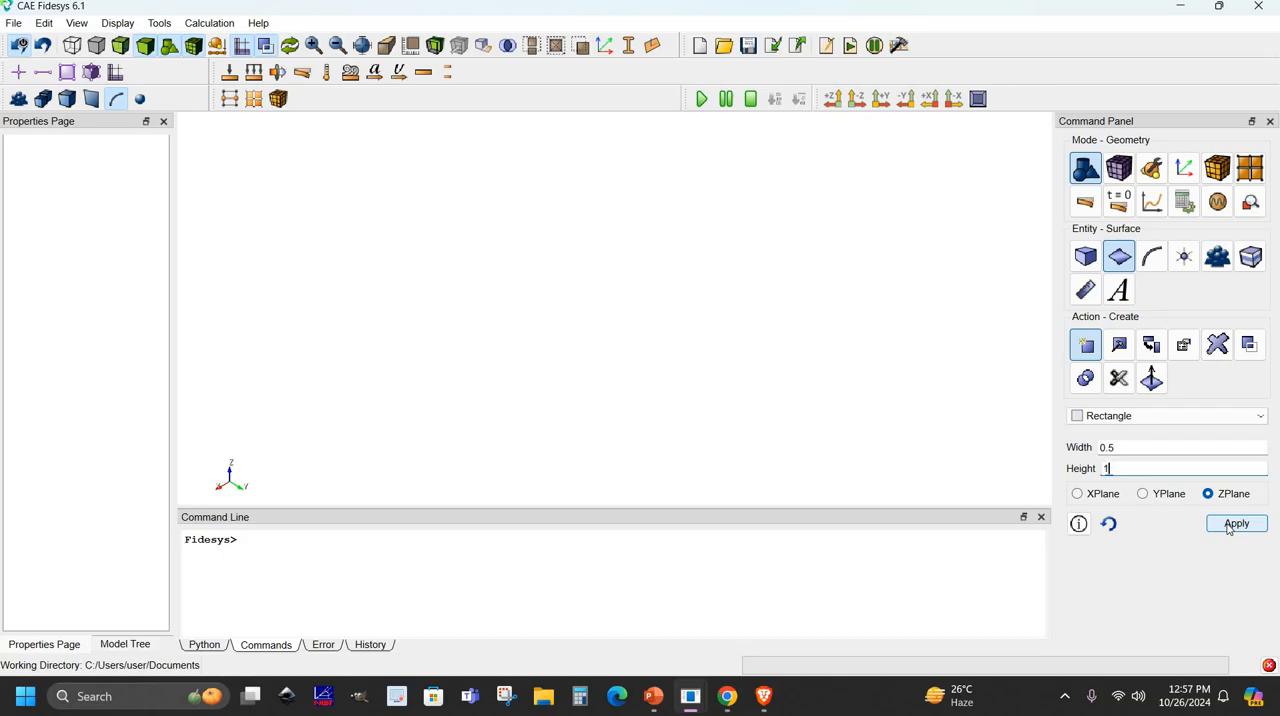
click(1234, 524)
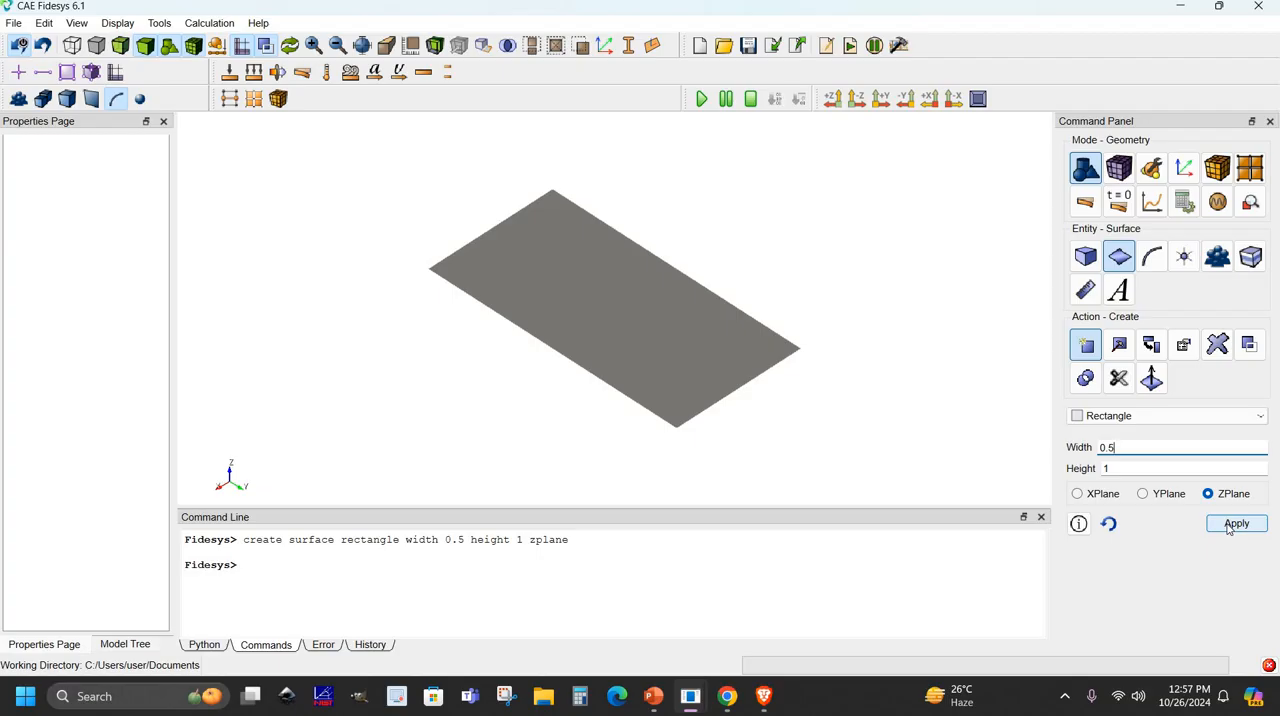
- Thicken the rectangular surface into a plate with a depth of 0.01, in one direction only
click(1120, 343)
click(1127, 418)
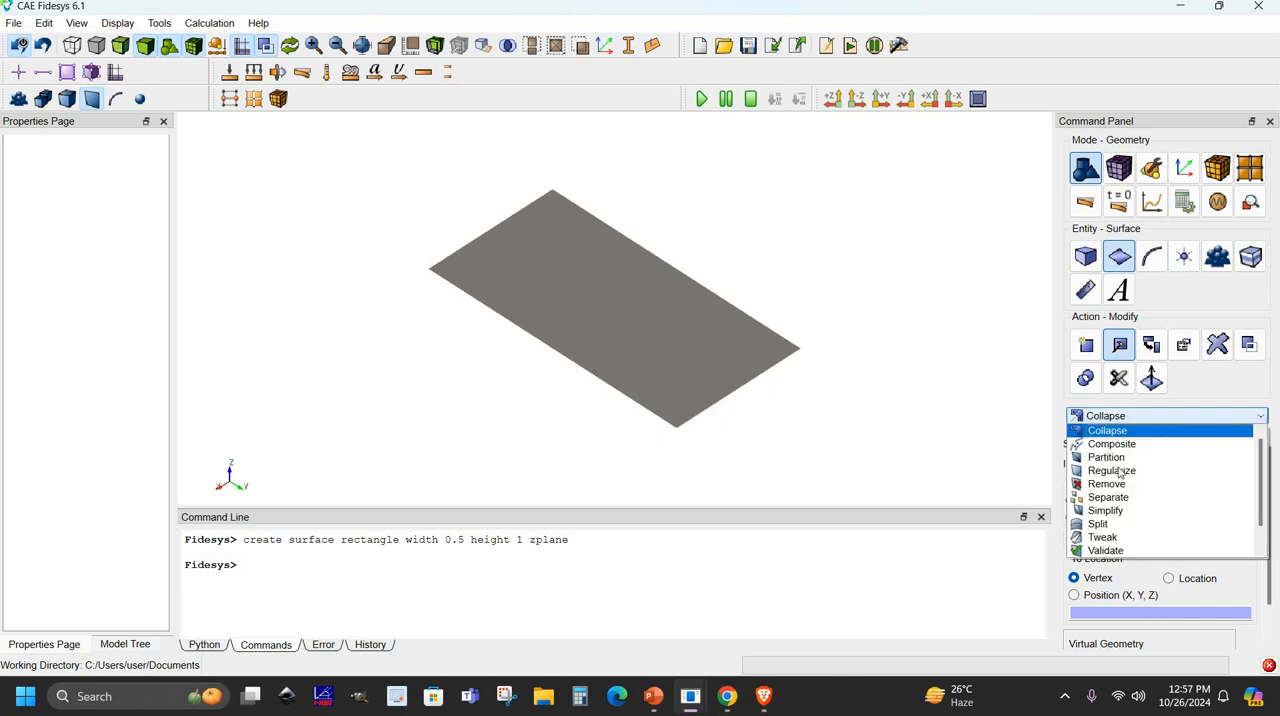
key(Down)
key(Down)
key(Down)
key(Down)
key(Down)
key(Down)
key(Down)
key(Down)
key(Down)
key(Down)
key(Down)
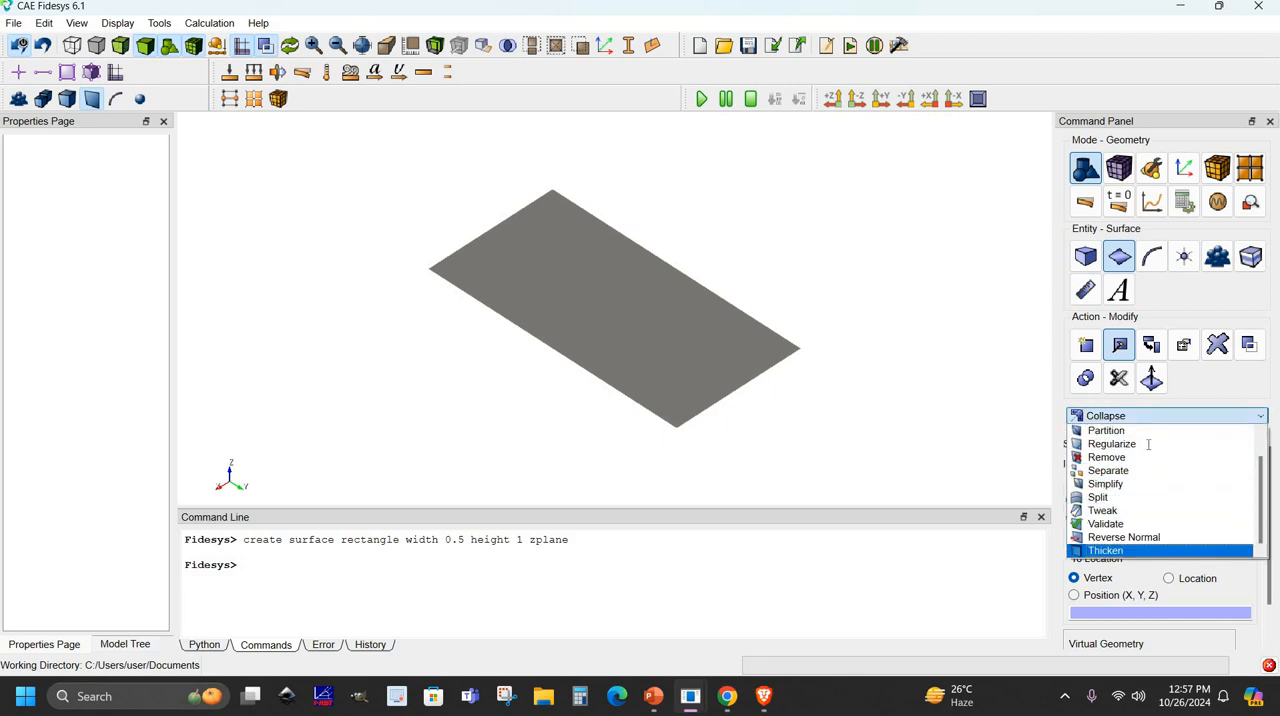
key(Return)
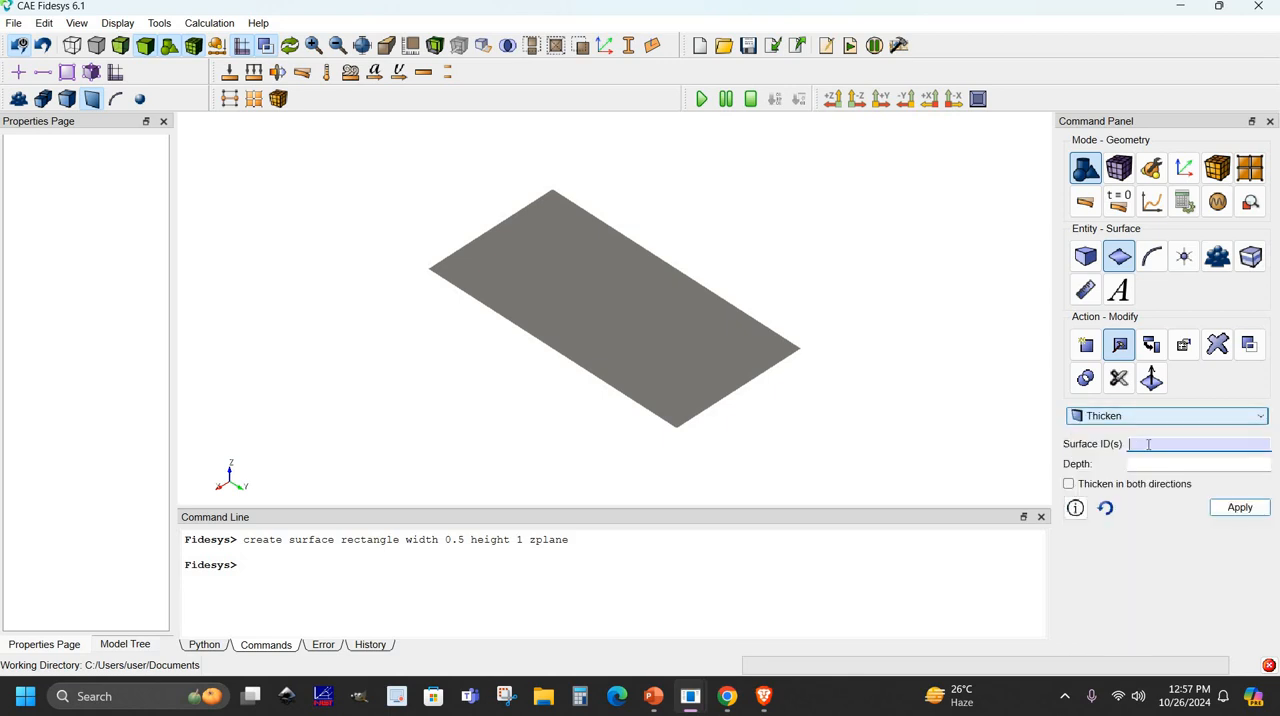
click(719, 334)
click(1137, 468)
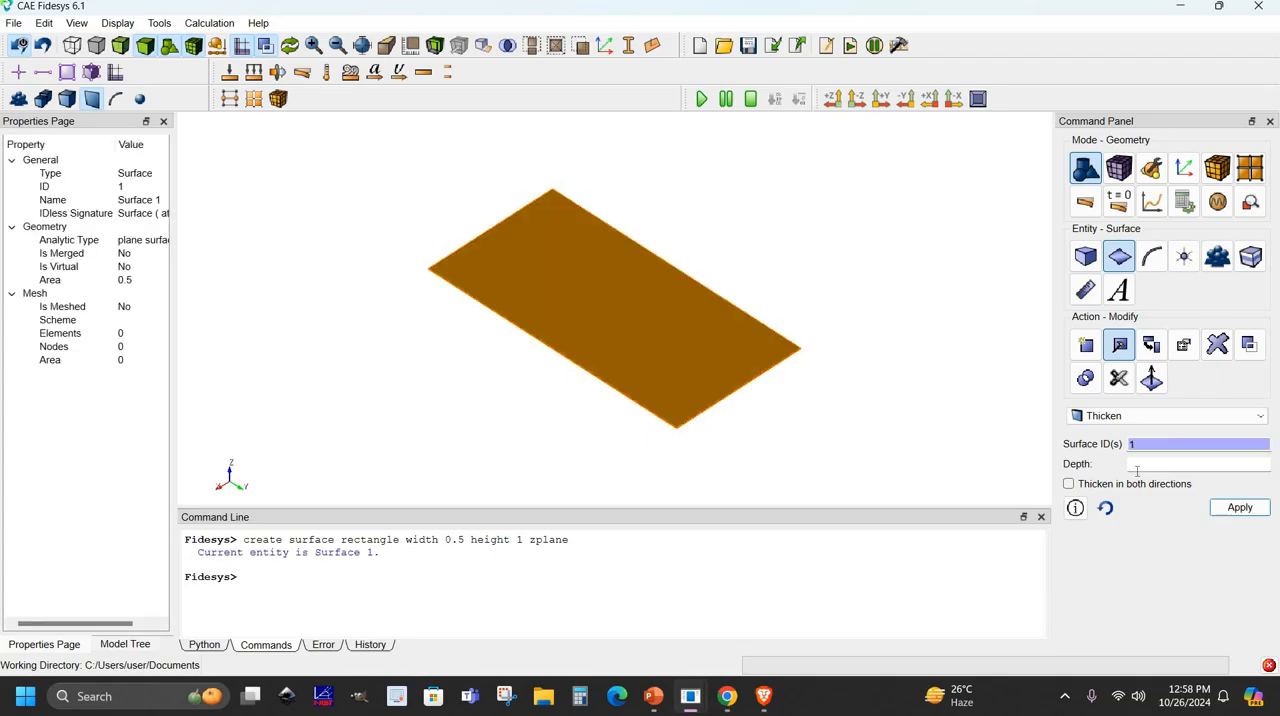
text(0.01)
click(1221, 507)
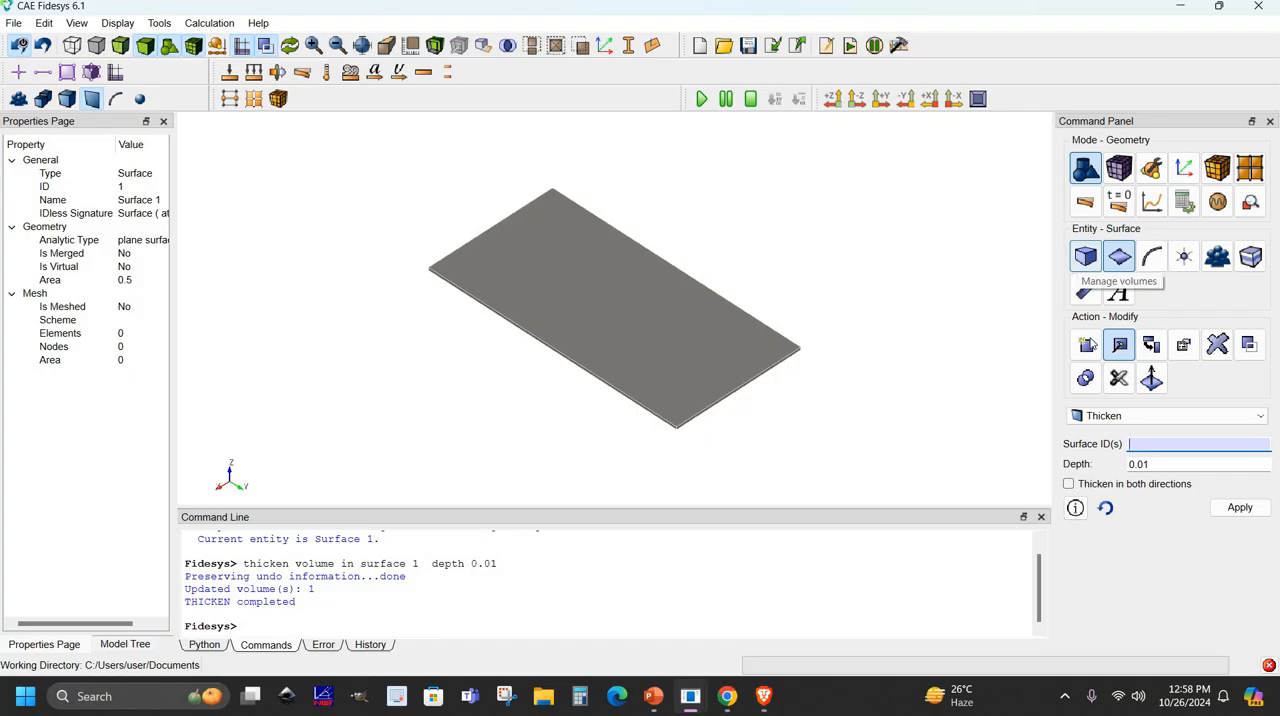
- Set up a Coordinate Plane webcut of the plate volume with an offset value of 0.0033
click(1086, 257)
click(1119, 379)
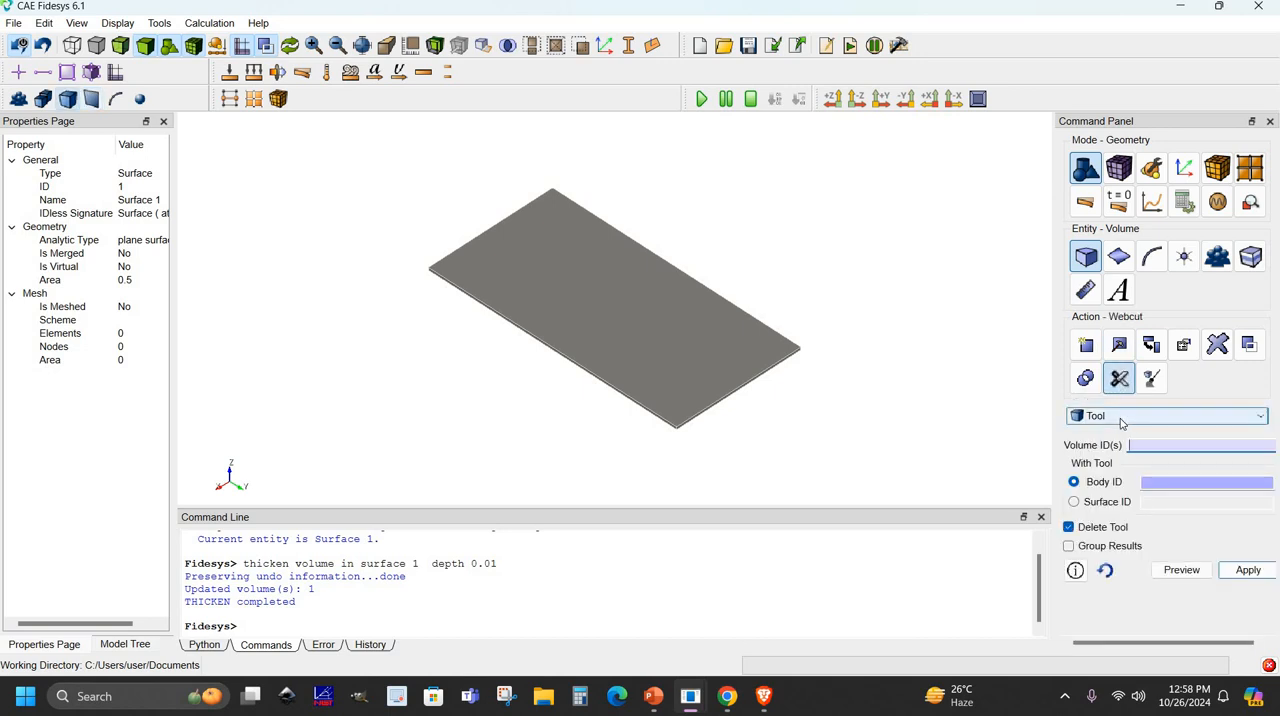
click(1121, 418)
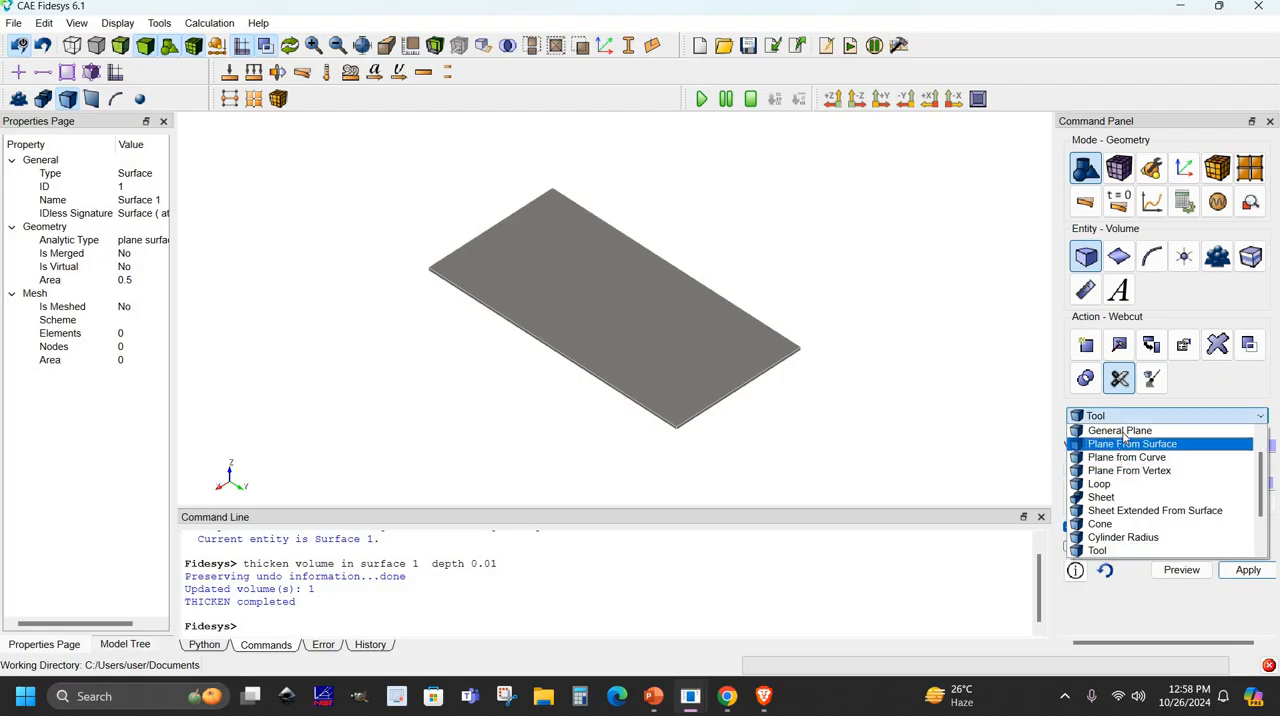
scroll(1124, 437, up, 2)
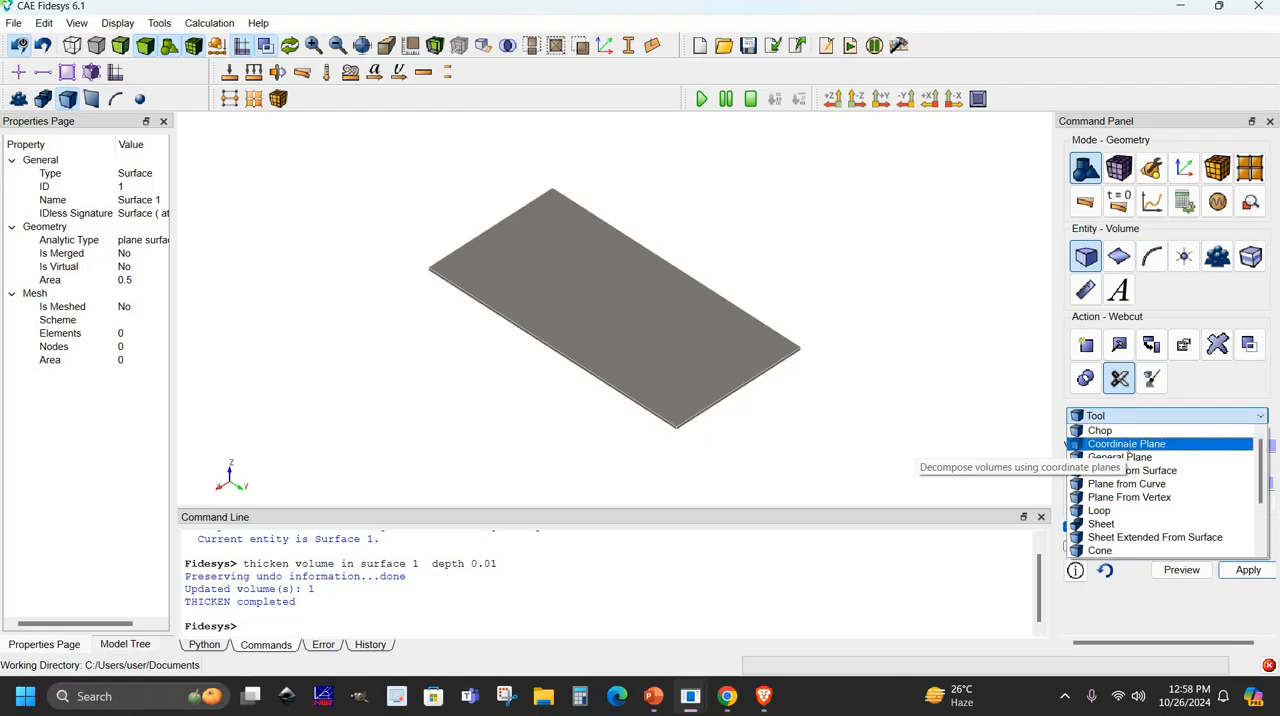
click(1127, 444)
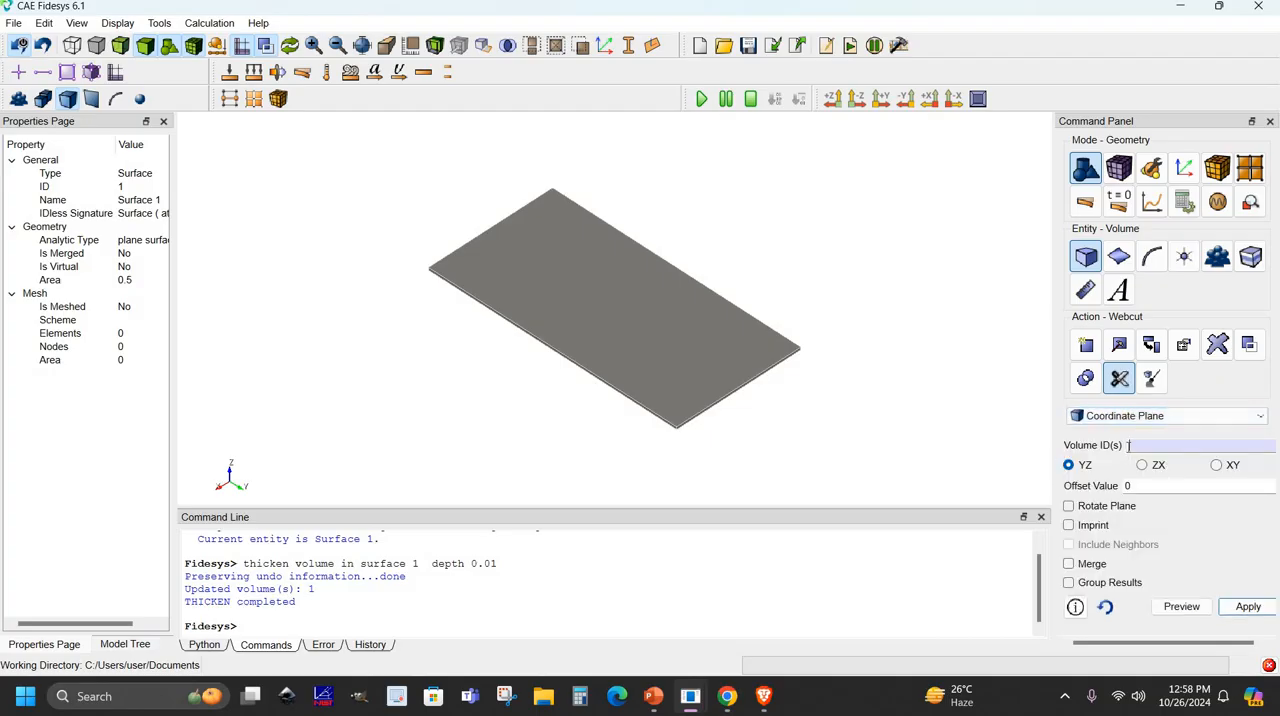
click(733, 388)
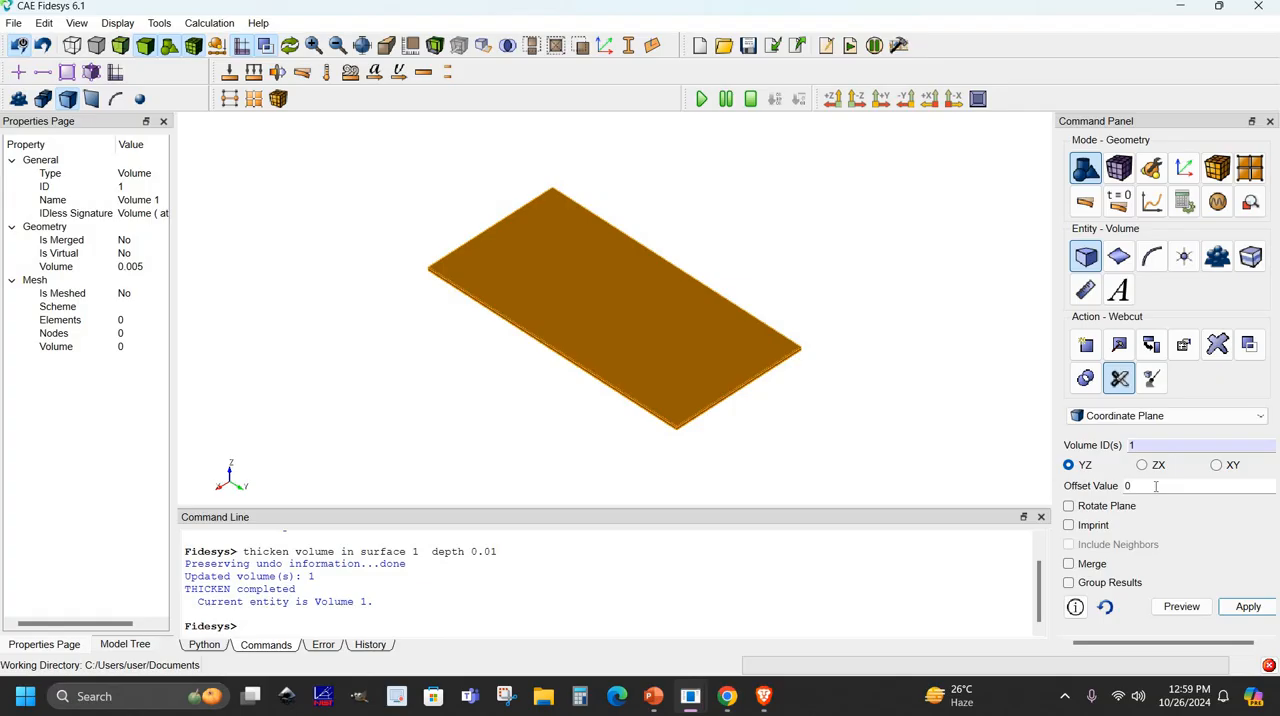
drag(1156, 487, 872, 464)
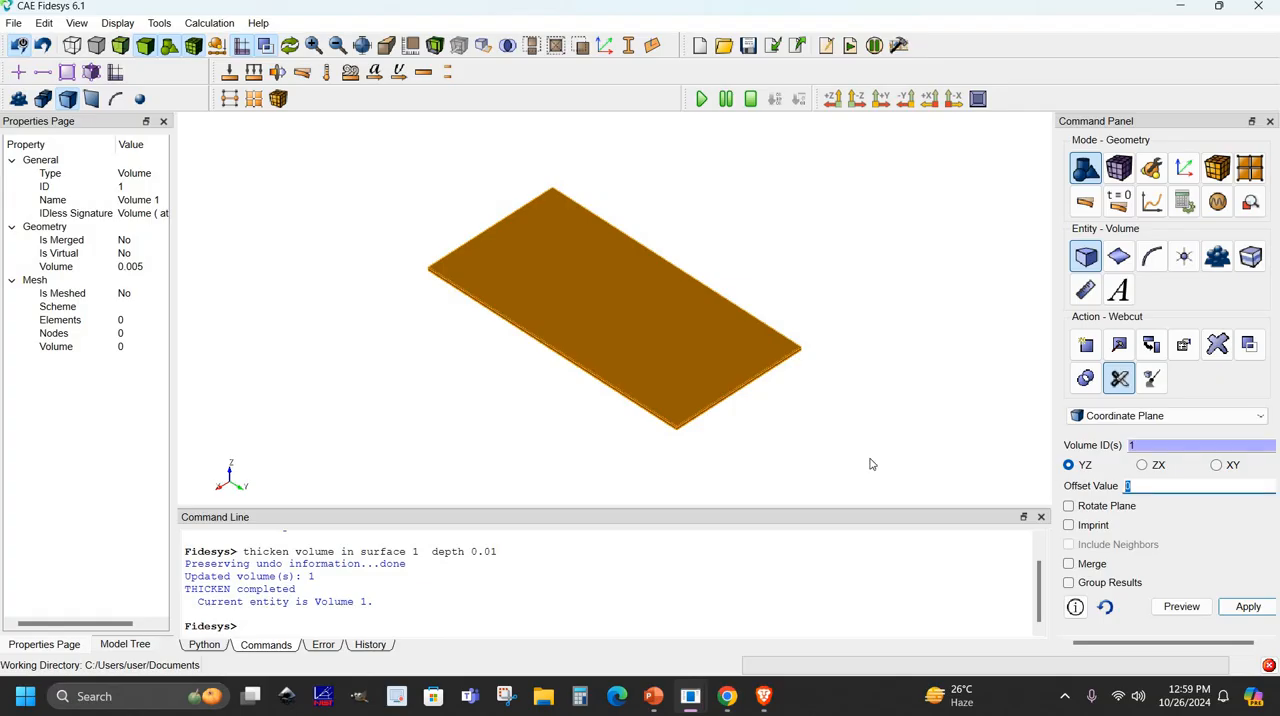
text(0.0033)
- Preview the webcut on the YZ, ZX and XY planes, and apply it with the XY plane
click(1182, 607)
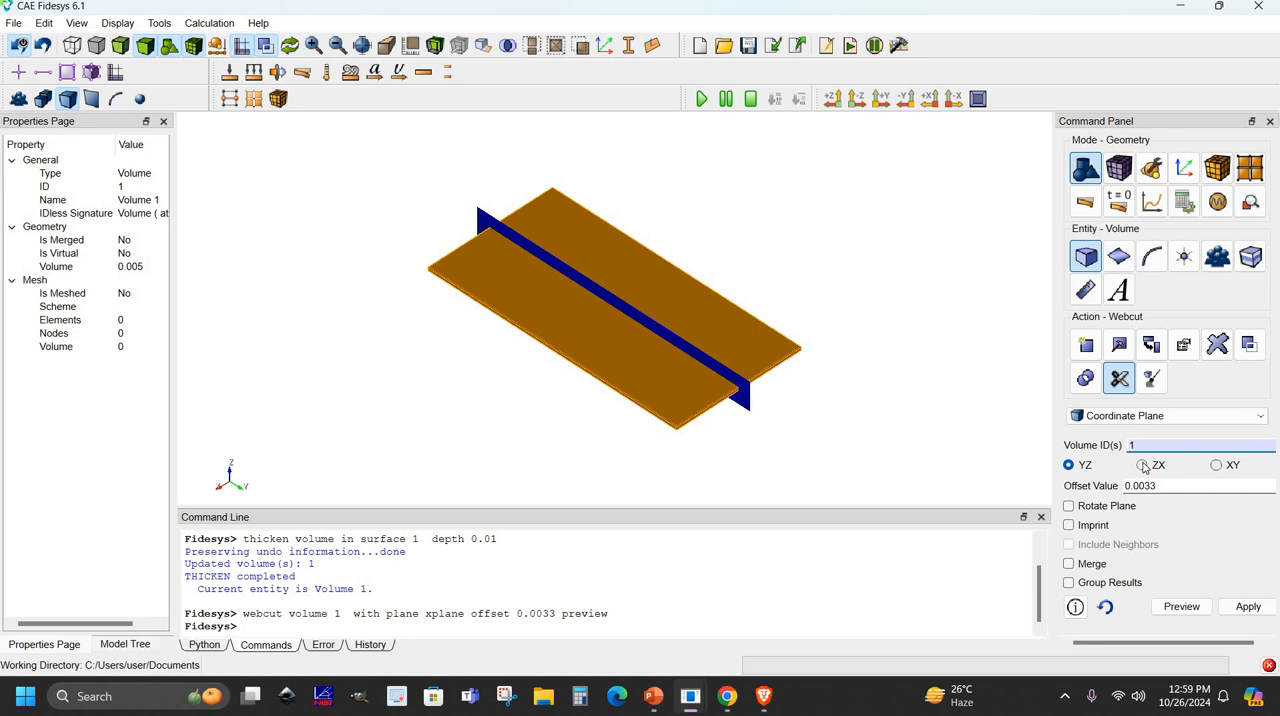
click(1142, 465)
click(1182, 607)
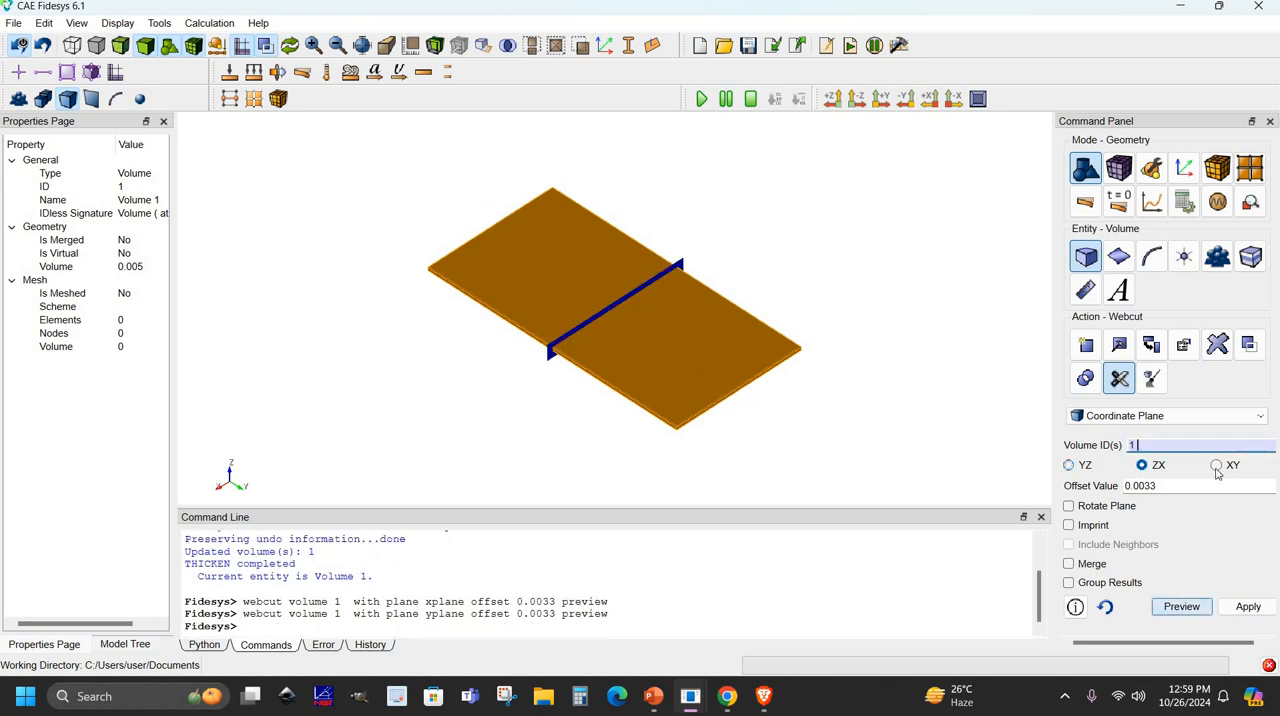
click(1216, 465)
click(1181, 607)
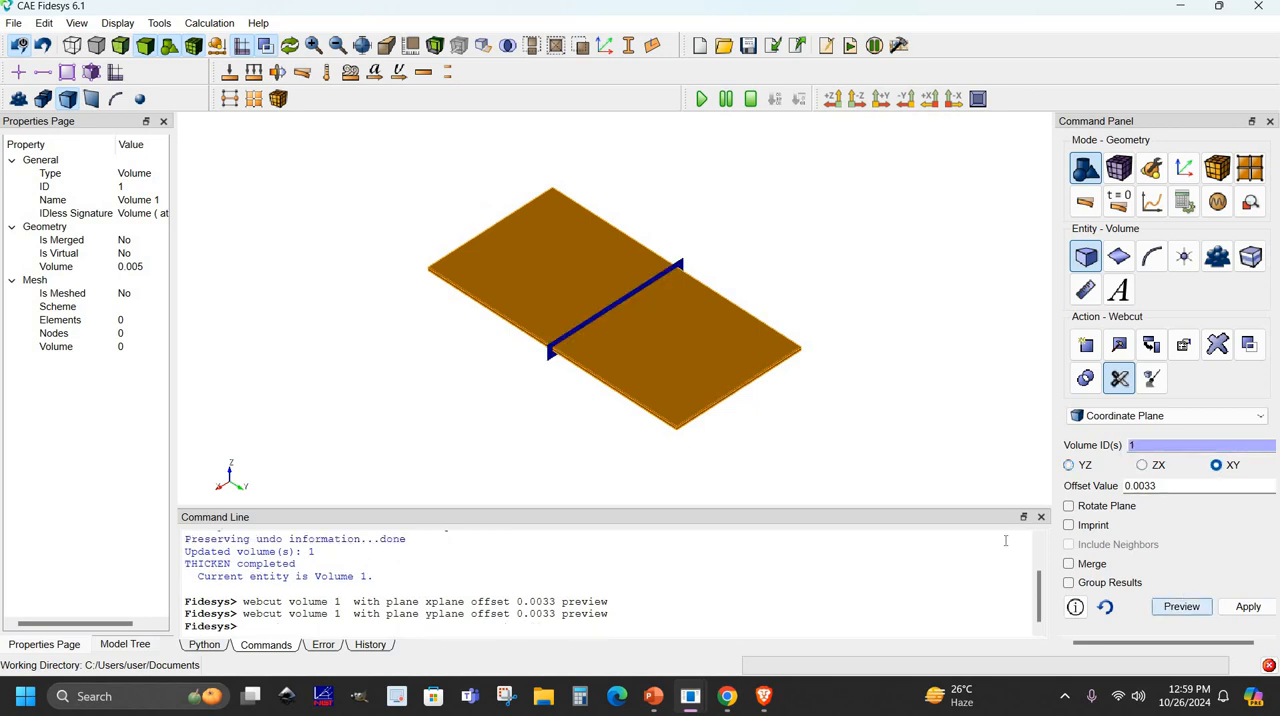
click(1262, 610)
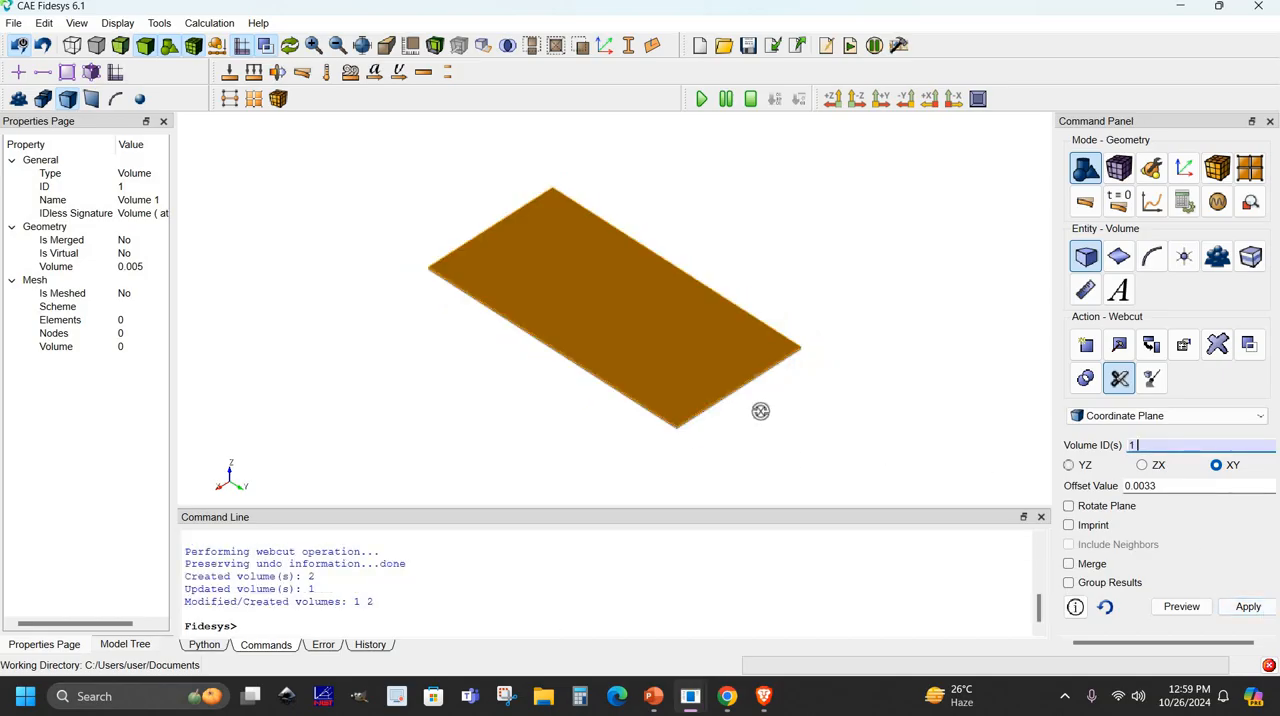
- Examine the cut along the plate's edge up close, selecting each of the two layers
middle_drag(818, 372, 757, 411)
scroll(757, 411, up, 7)
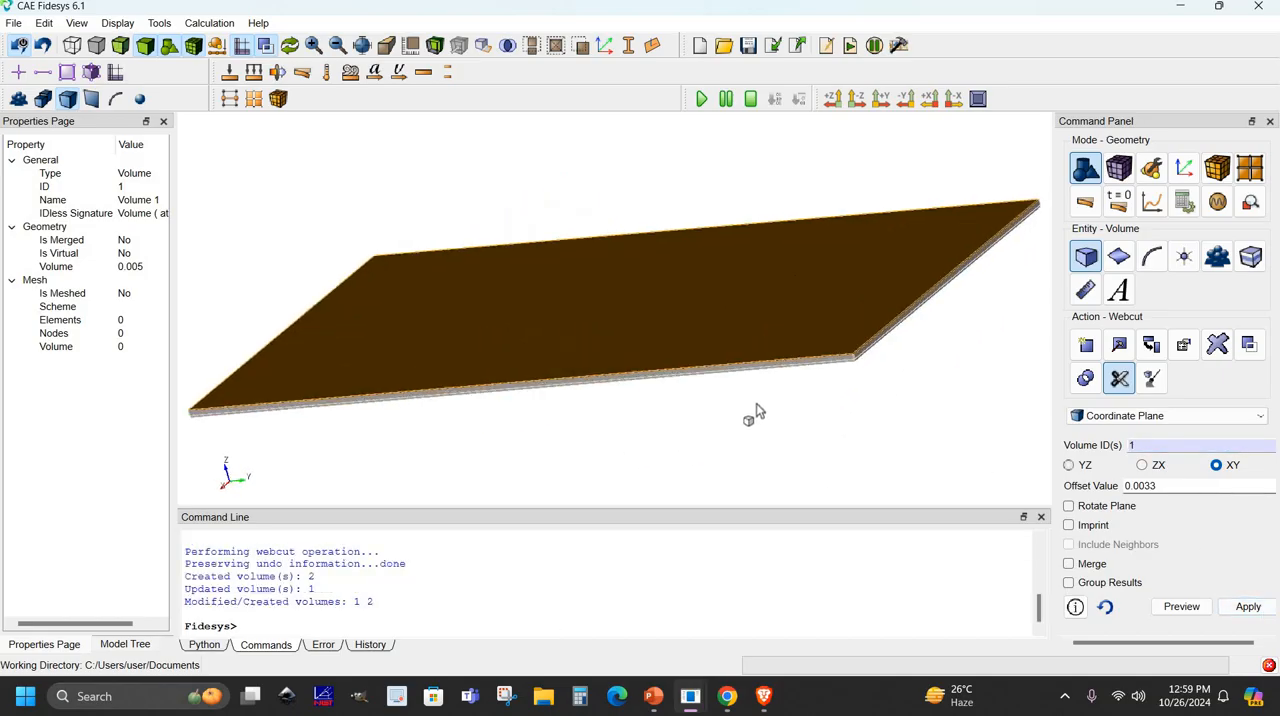
scroll(700, 348, up, 1)
middle_drag(905, 436, 807, 352)
scroll(803, 352, up, 6)
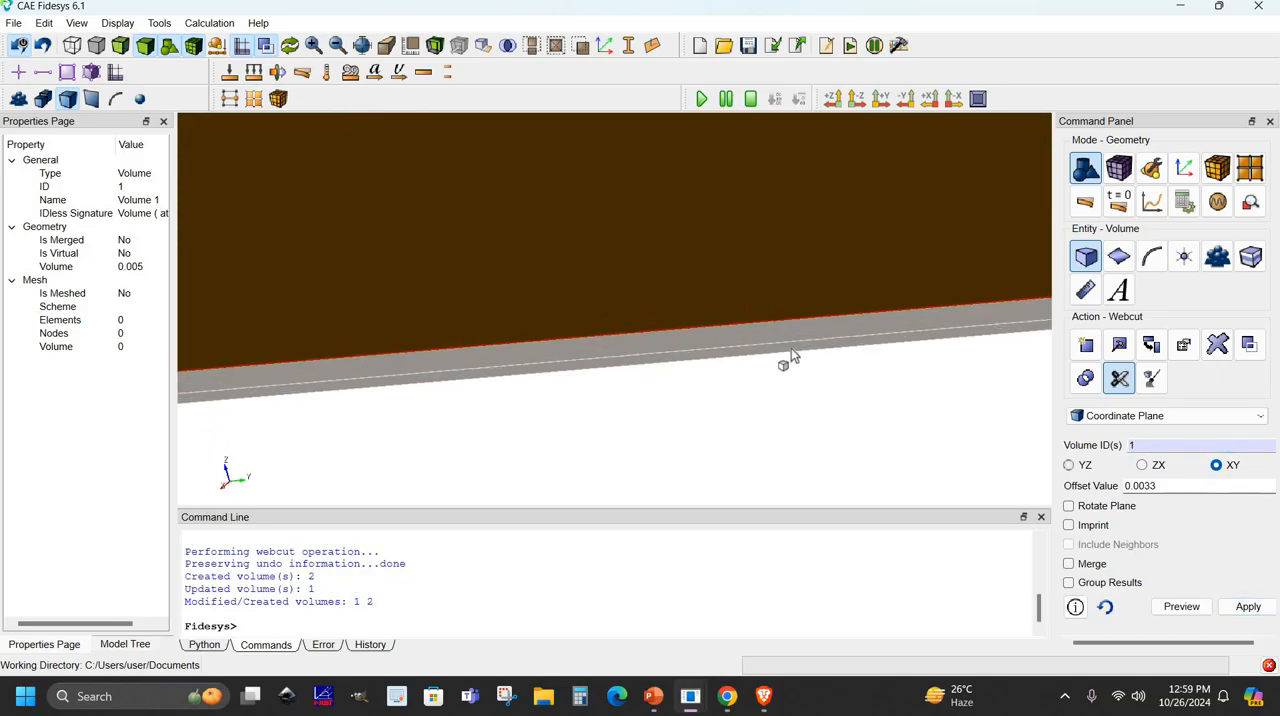
click(793, 347)
click(808, 331)
- Webcut the thicker layer, volume 1, with the XY plane at an offset of 0.0066
click(1148, 447)
key(BackSpace)
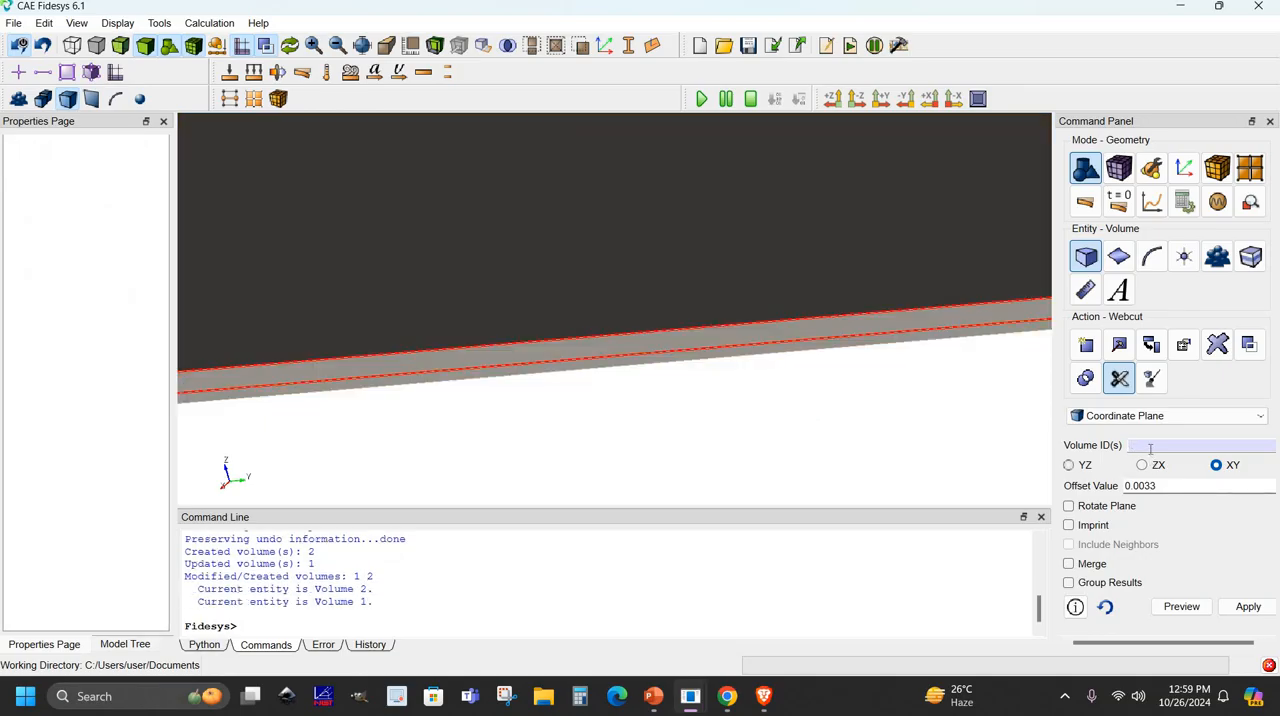
text(1)
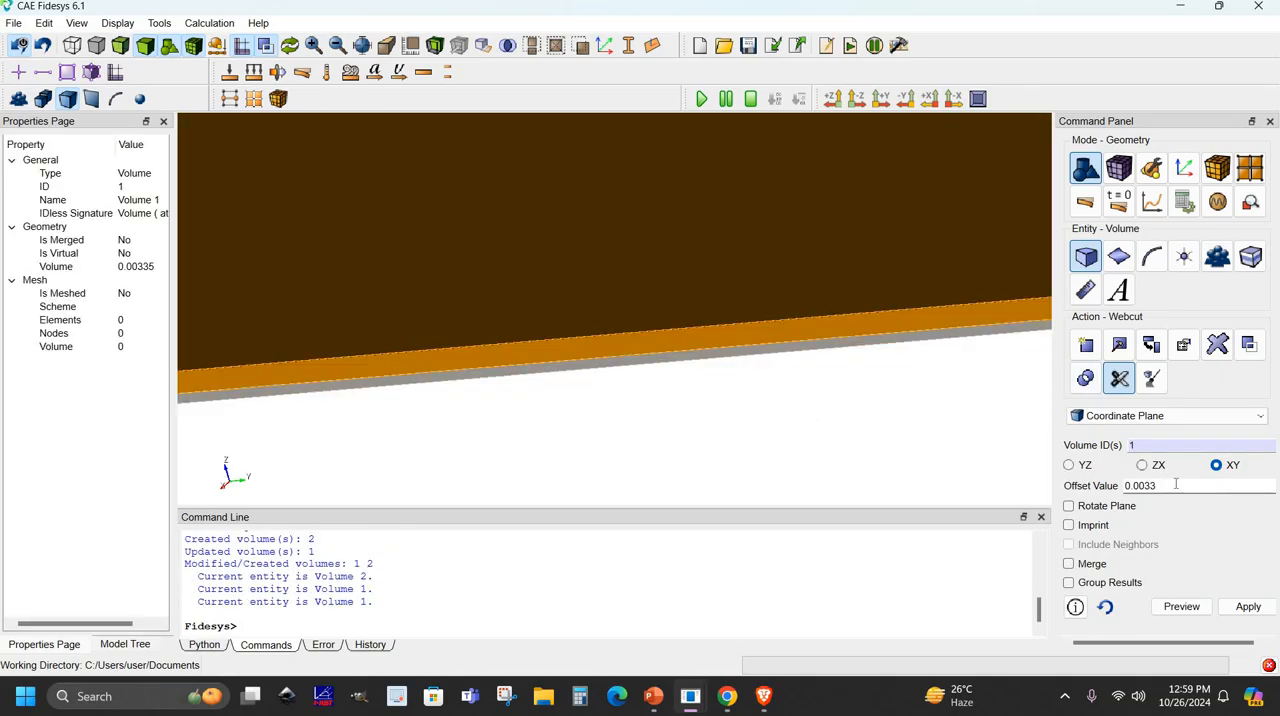
key(Tab)
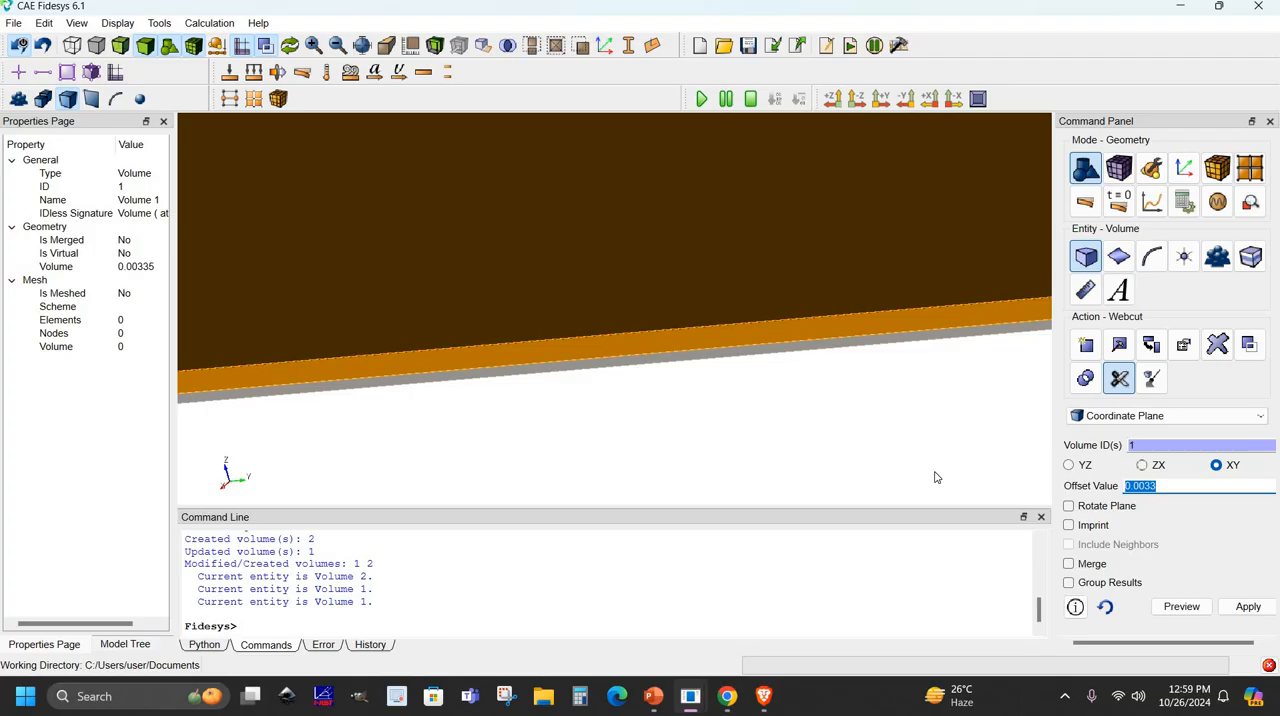
key(BackSpace)
text(0.0066)
click(1248, 607)
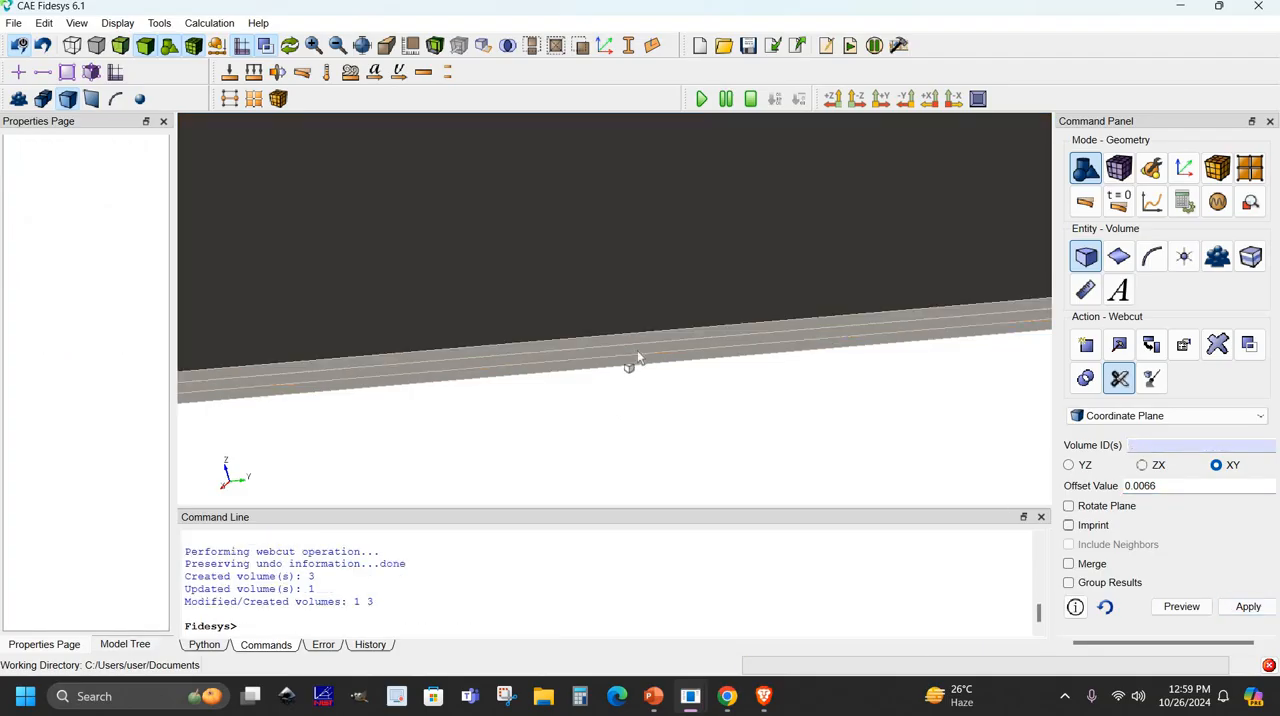
- Examine the plate's thin edge, selecting the layer volumes in turn, and view the whole plate
scroll(672, 350, up, 1)
click(677, 357)
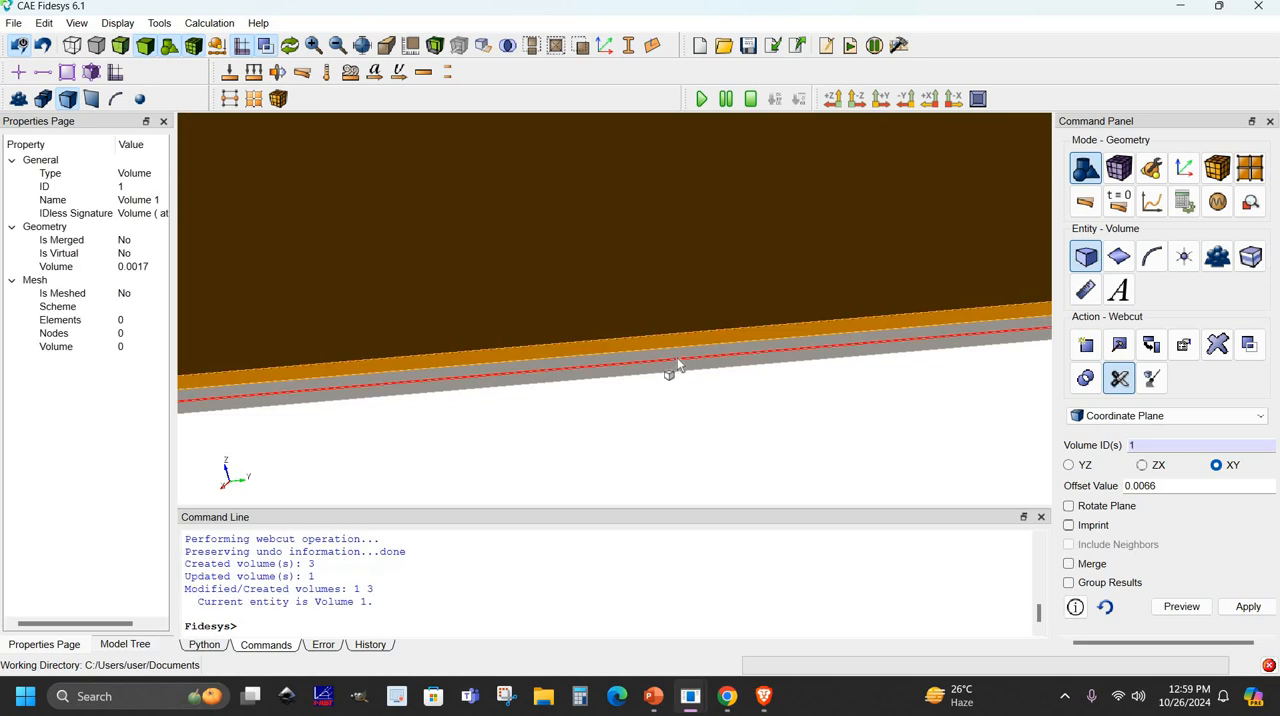
click(679, 351)
click(709, 382)
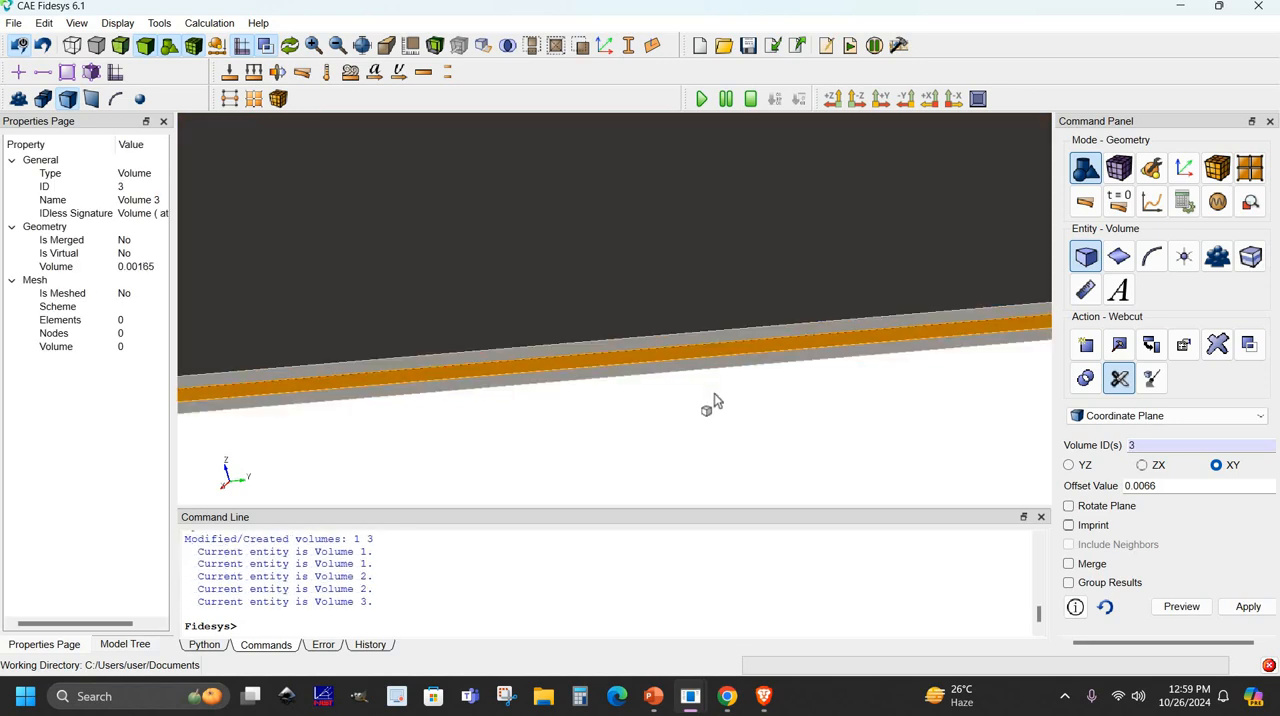
scroll(737, 369, down, 10)
drag(795, 341, 860, 342)
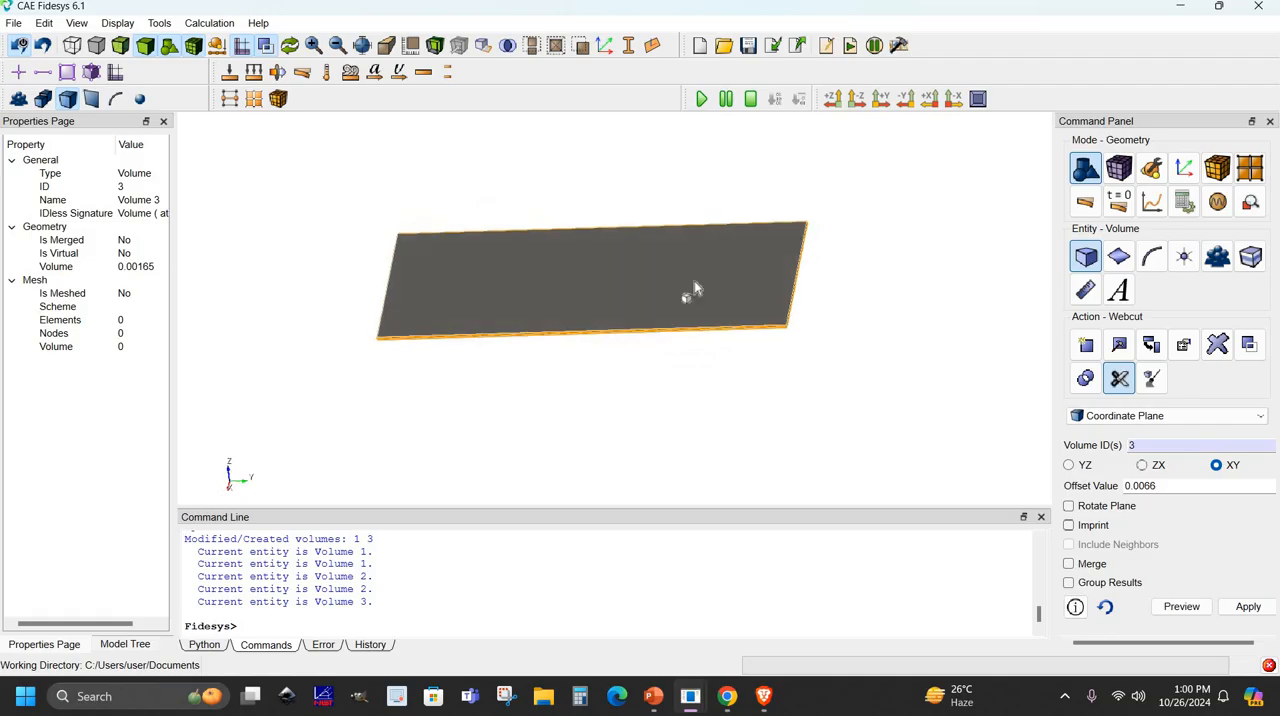
scroll(752, 313, up, 3)
middle_drag(854, 352, 925, 382)
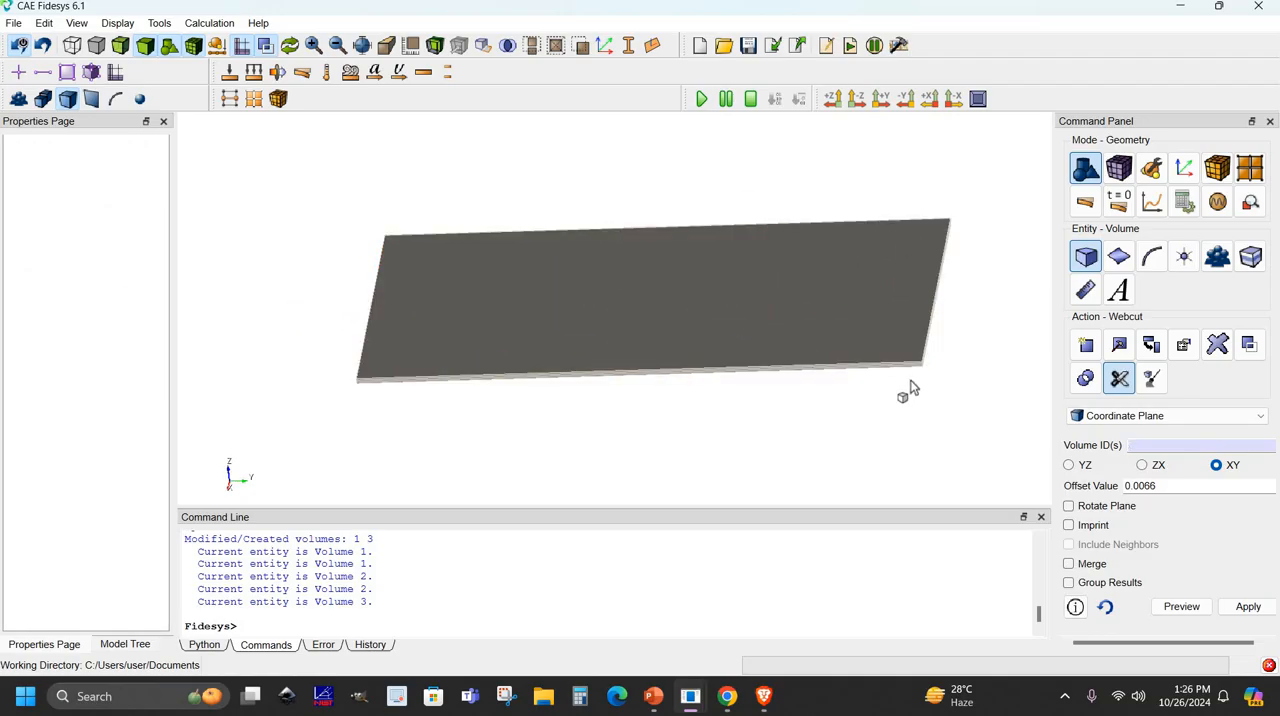
- Apply an approximate mesh size of 0.01 to all volumes
click(1124, 167)
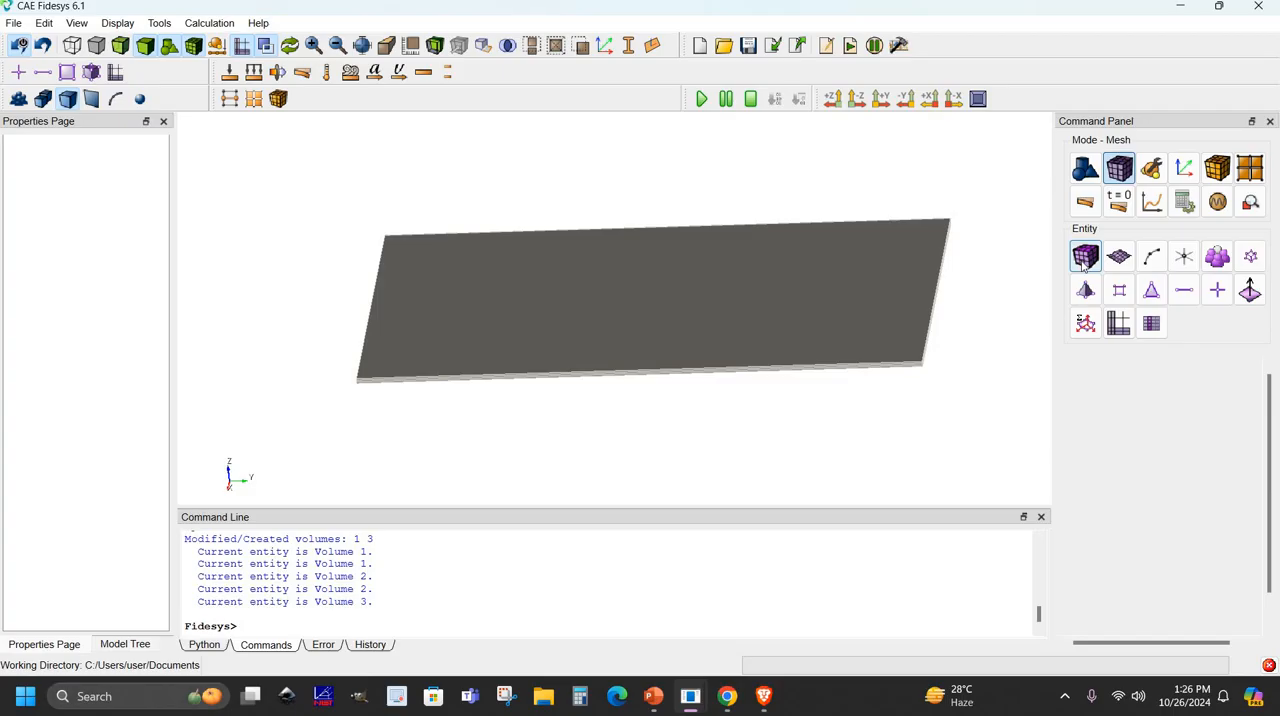
click(1084, 262)
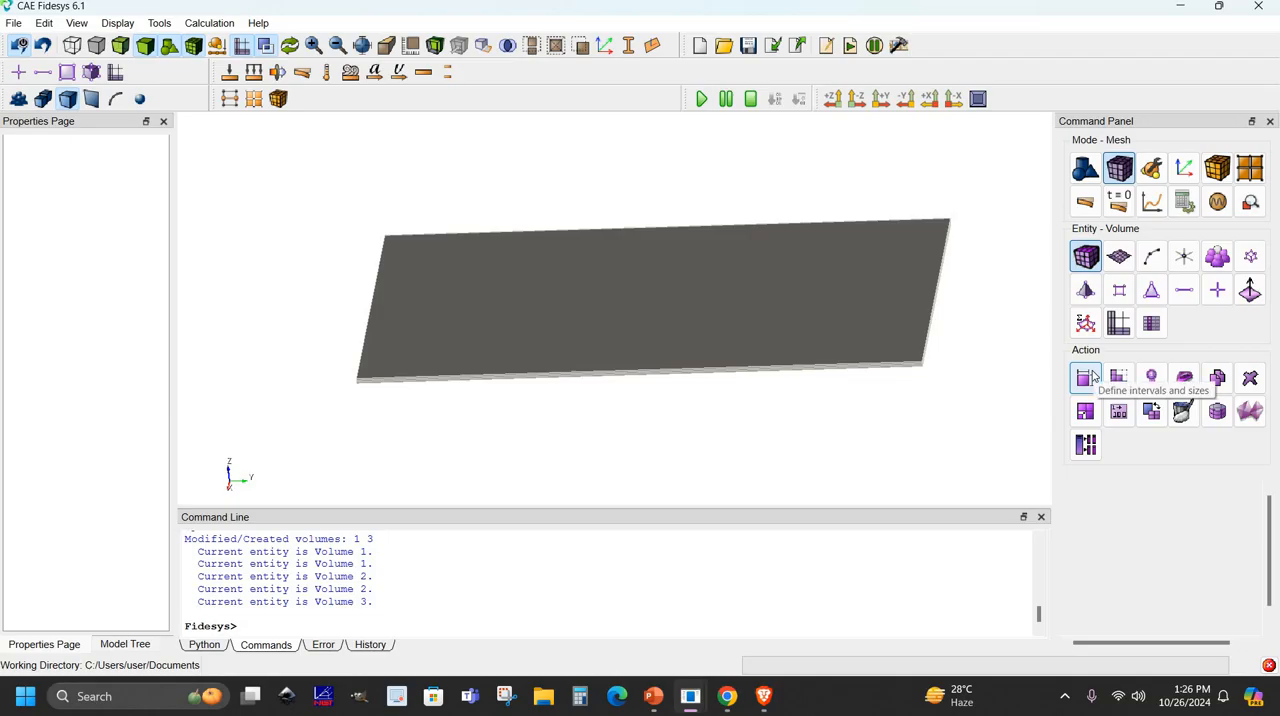
click(1094, 376)
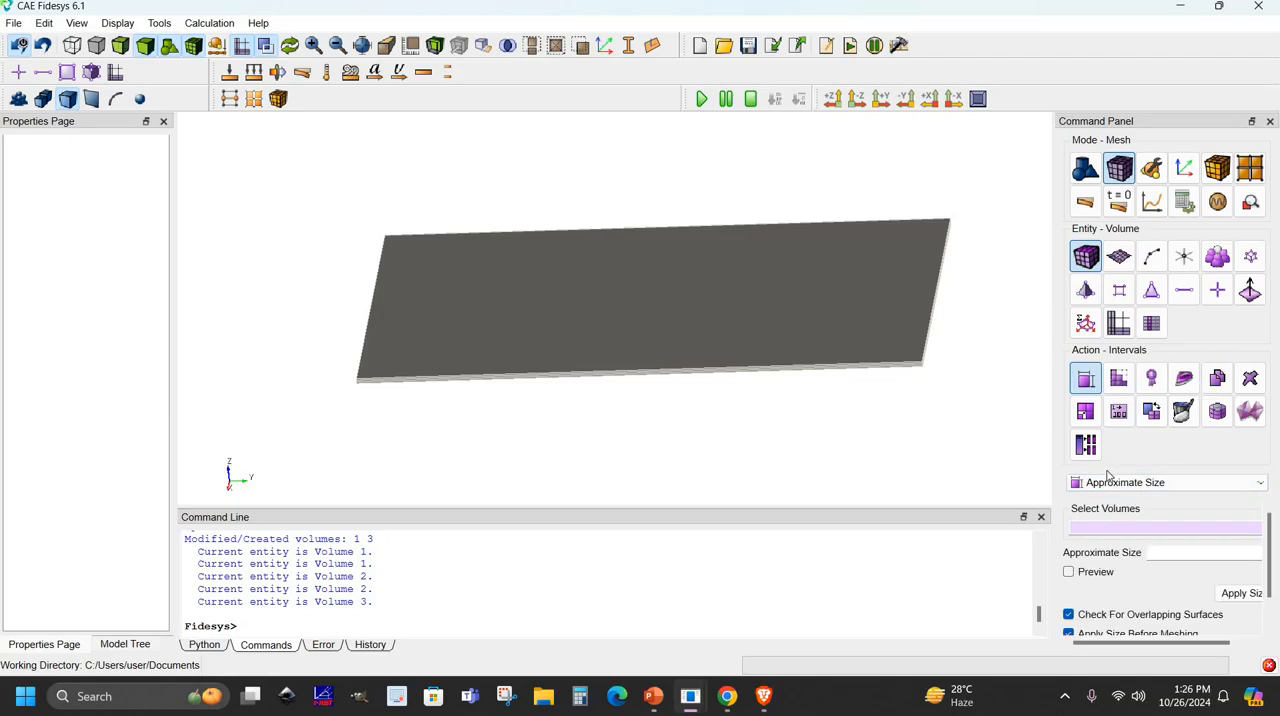
right_click(1098, 535)
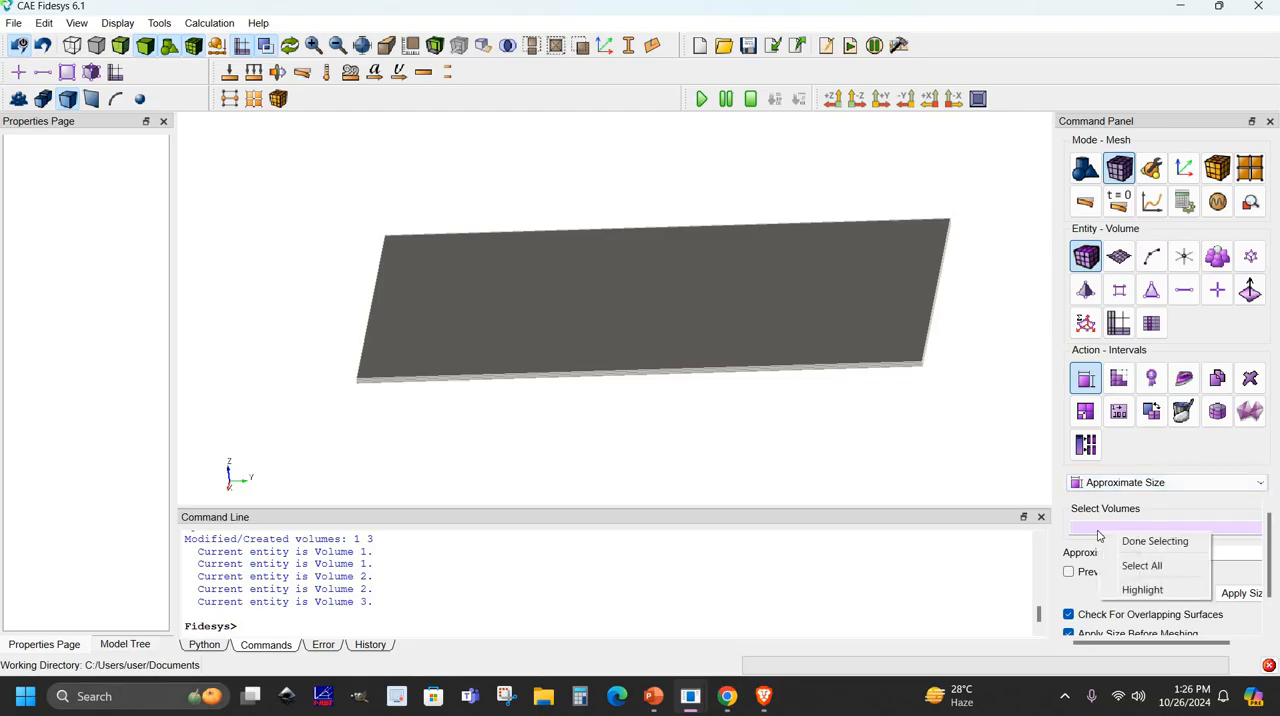
click(1142, 566)
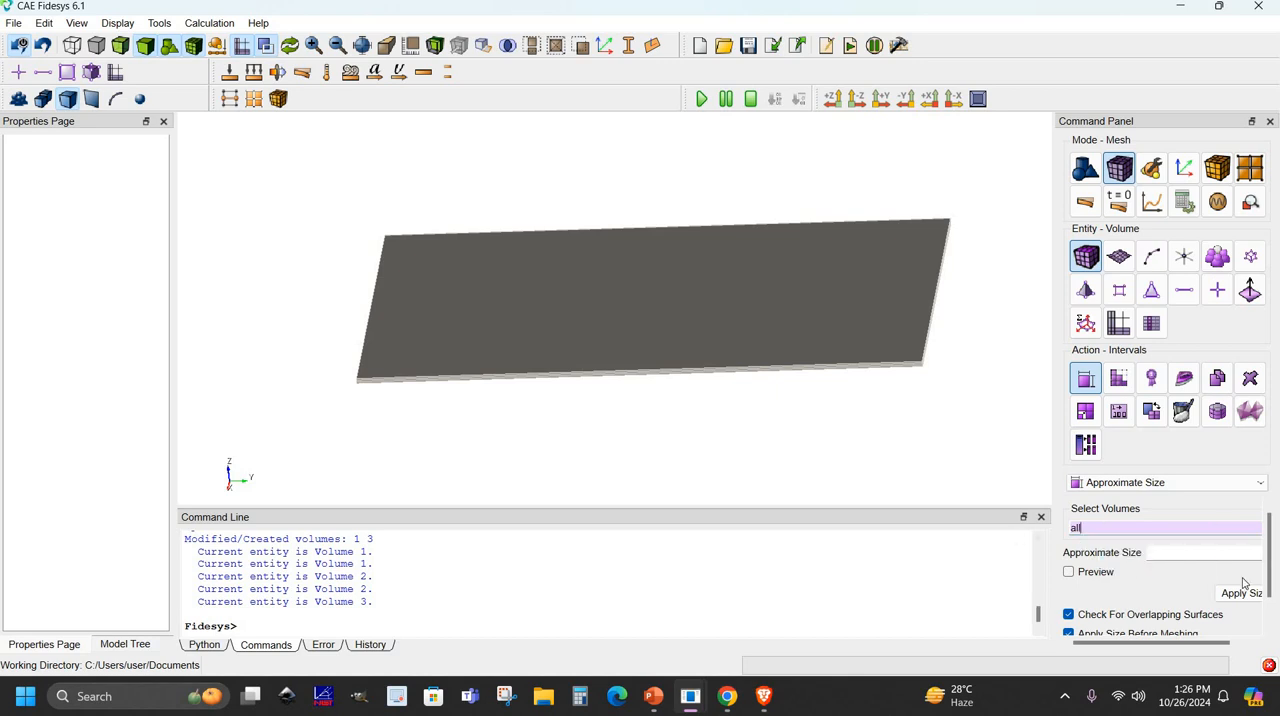
click(1164, 553)
click(1166, 552)
text(0.01)
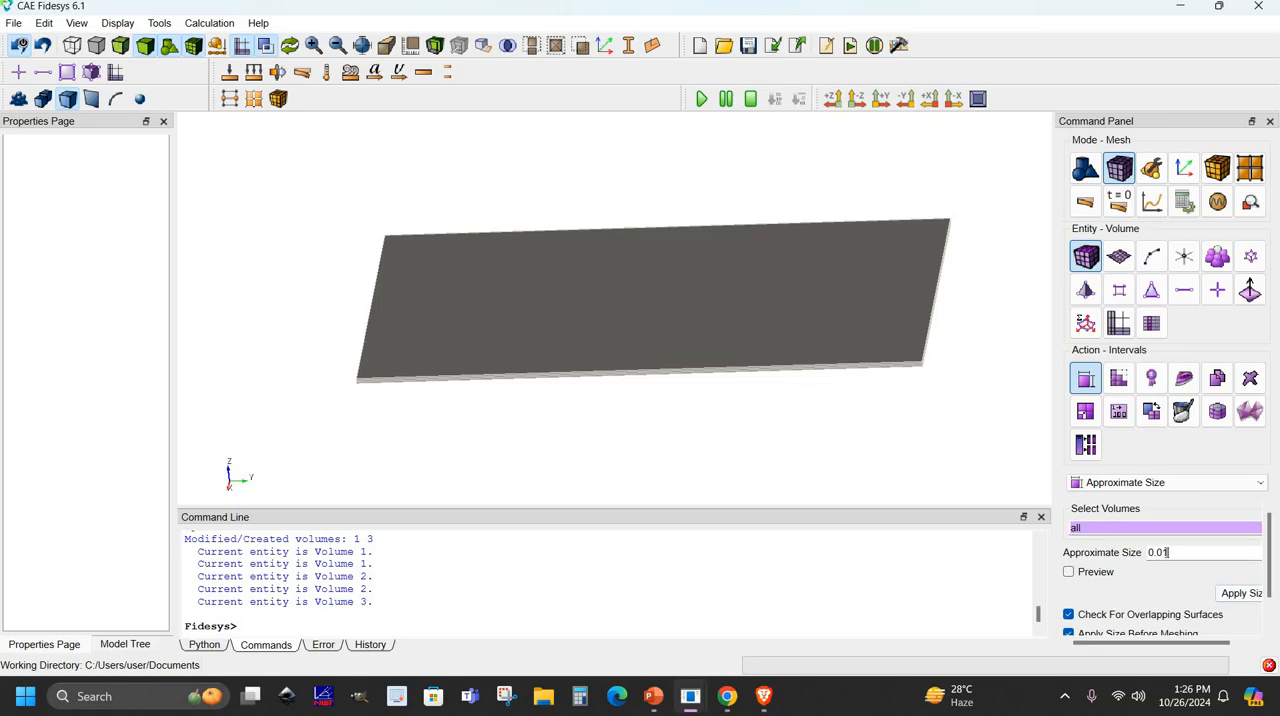
click(1241, 594)
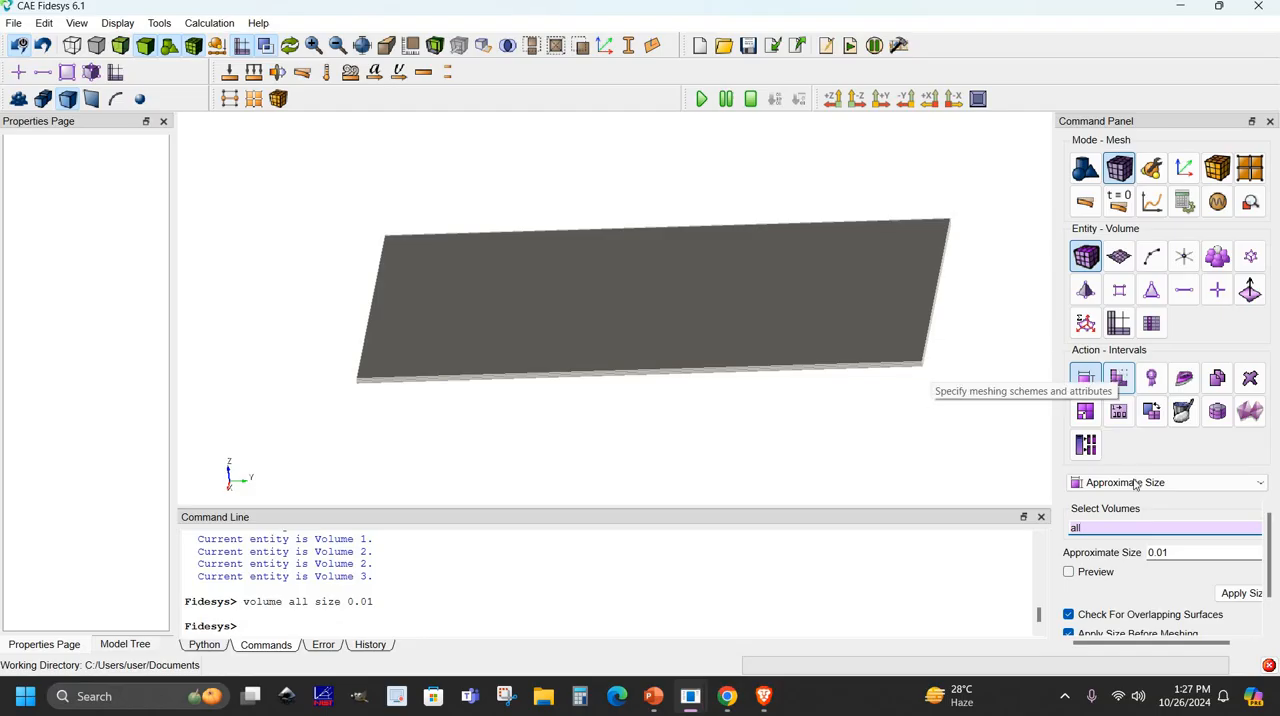
- Mesh all volumes with the Map scheme, choosing to continue meshing despite the overlapping surfaces
click(1120, 377)
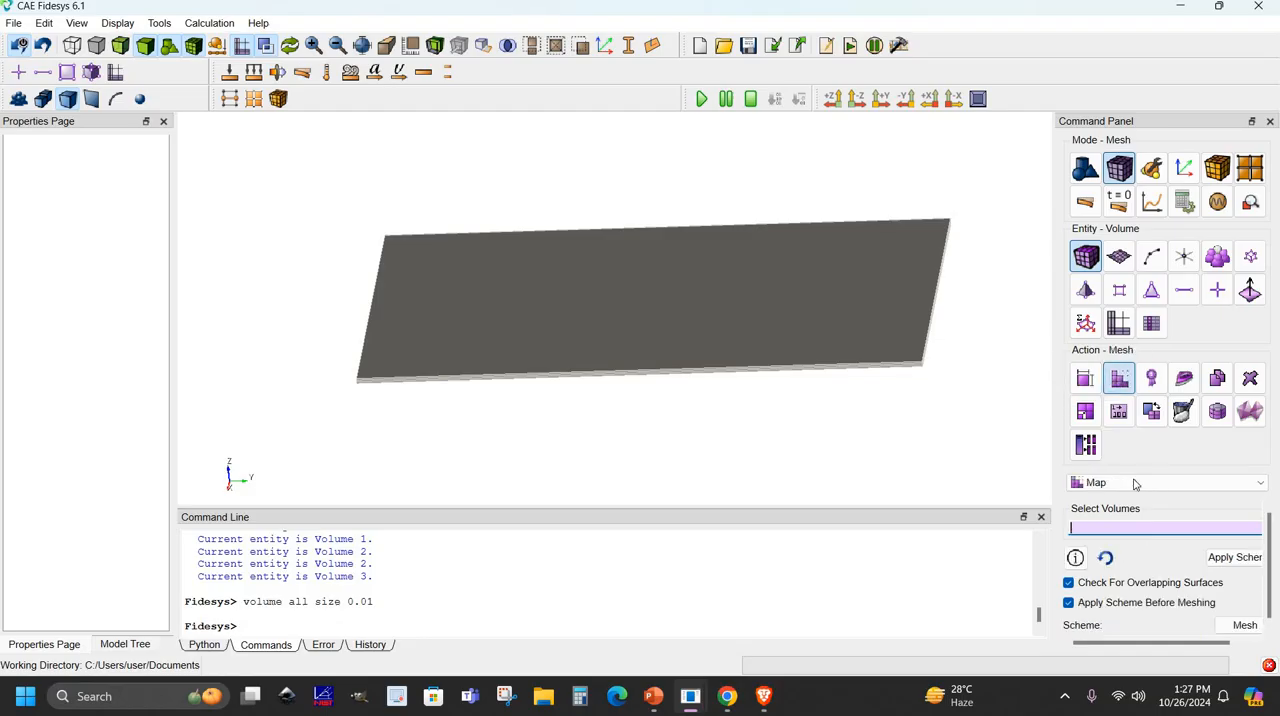
click(1127, 530)
right_click(1147, 555)
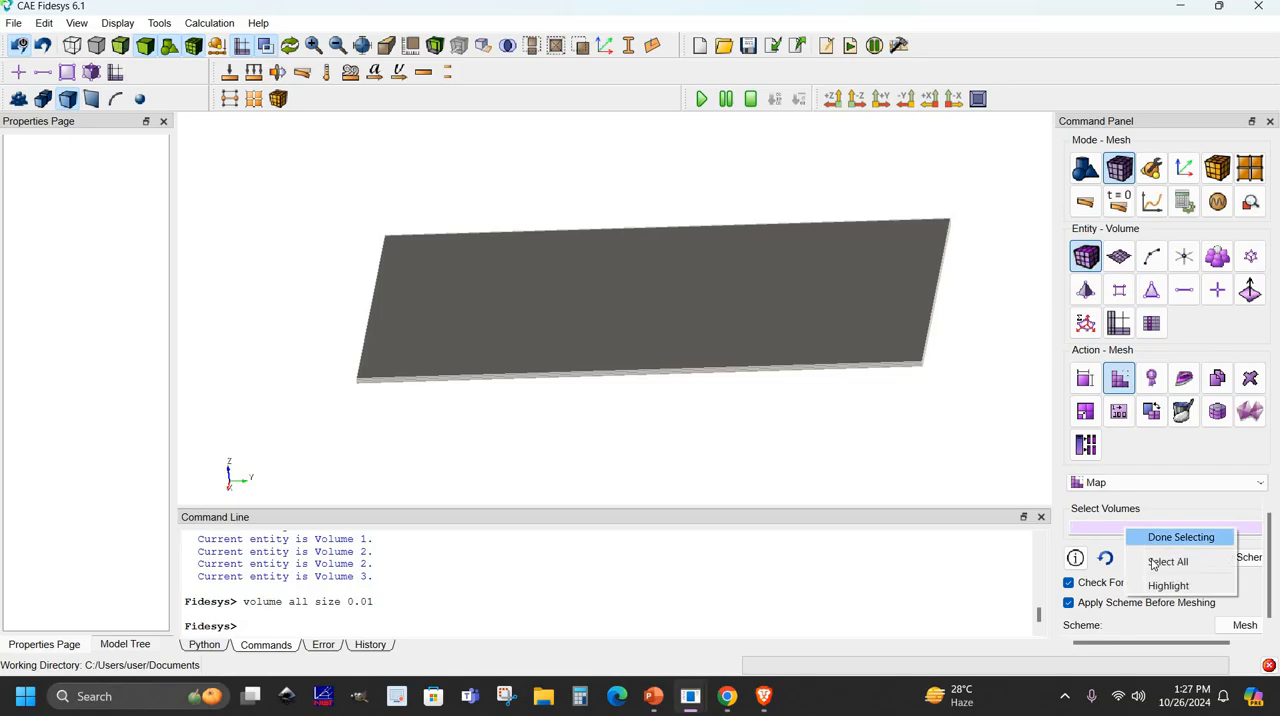
click(1157, 563)
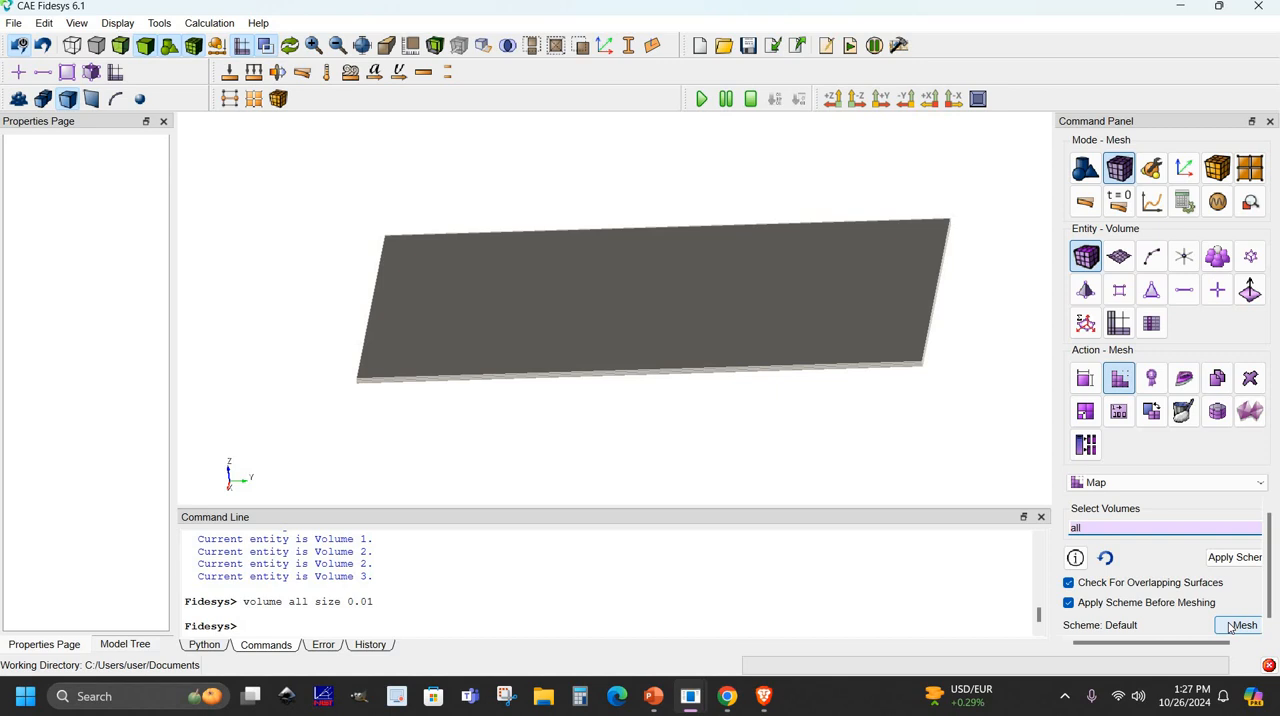
click(1240, 625)
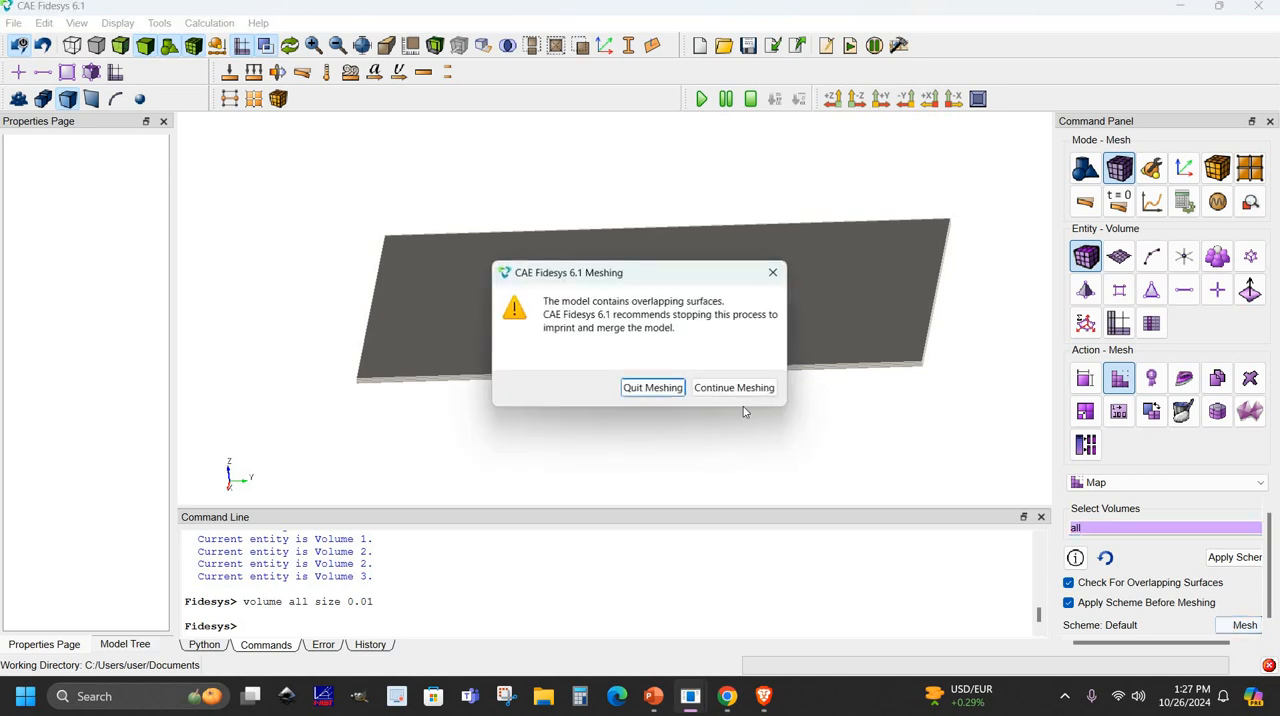
click(736, 389)
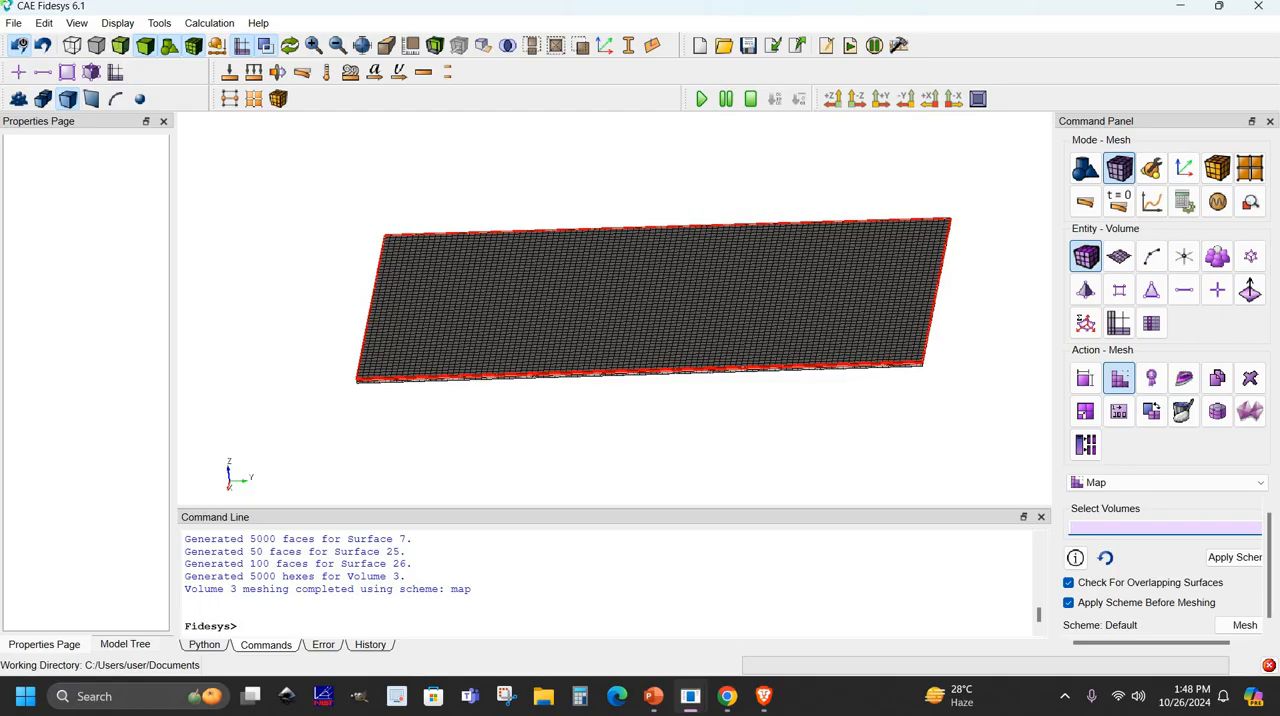
- Create a new material named FIBER MTERIAL in the materials management
click(1152, 172)
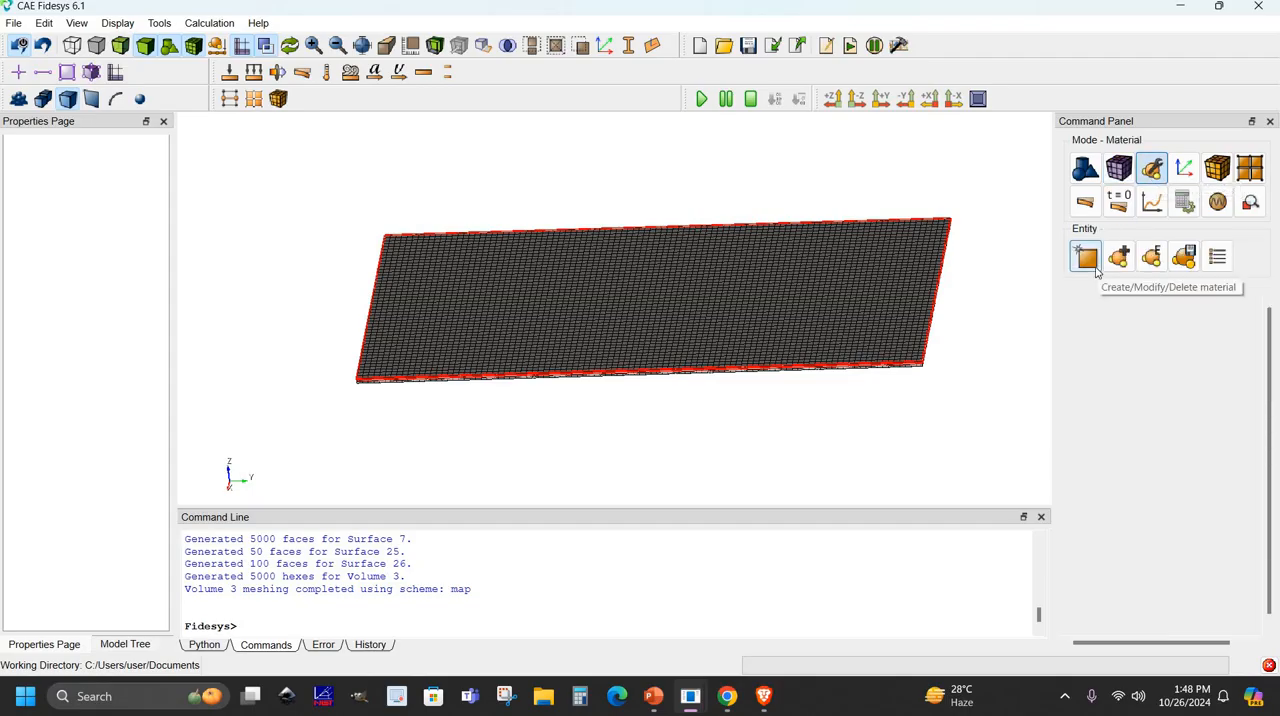
click(1086, 258)
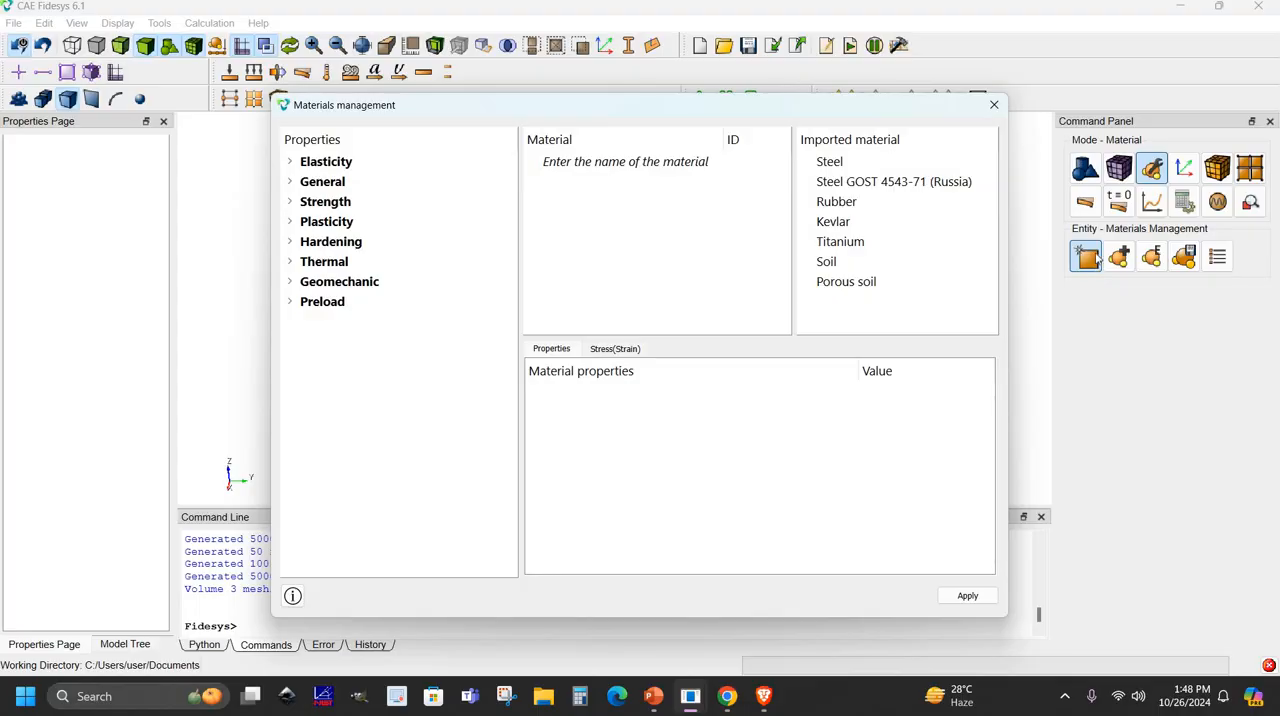
double_click(618, 168)
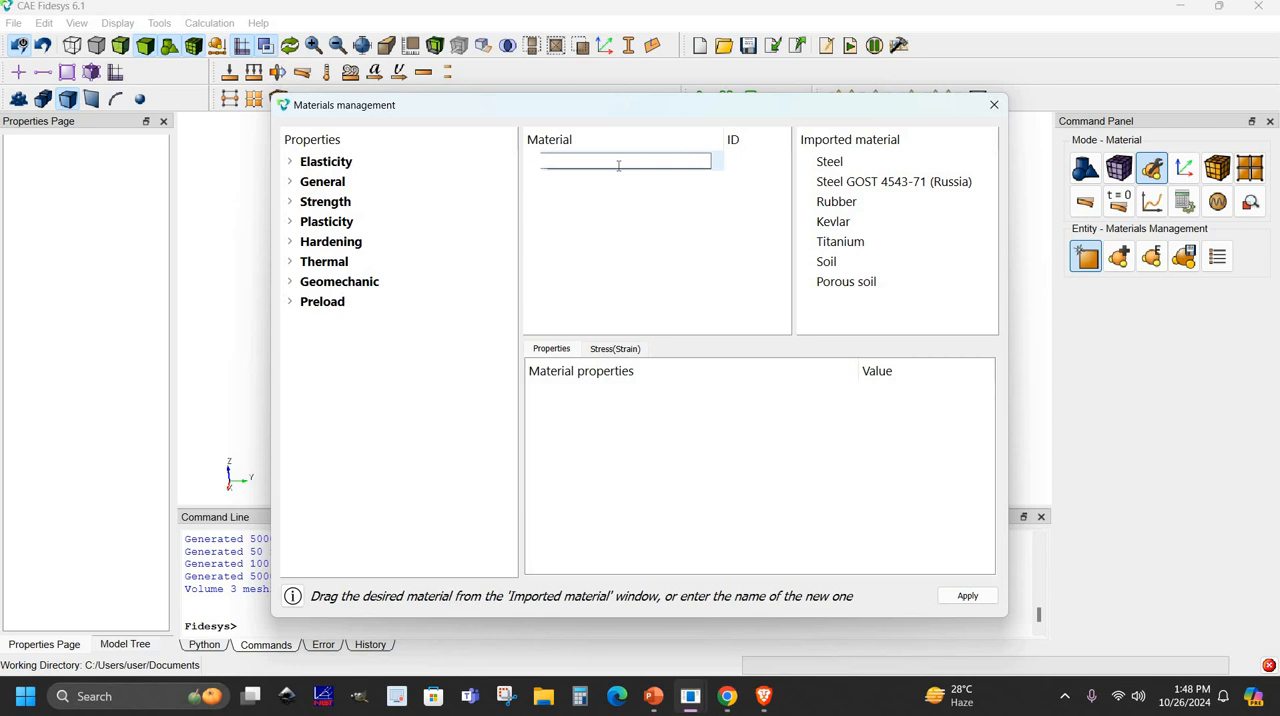
text(FIBER M)
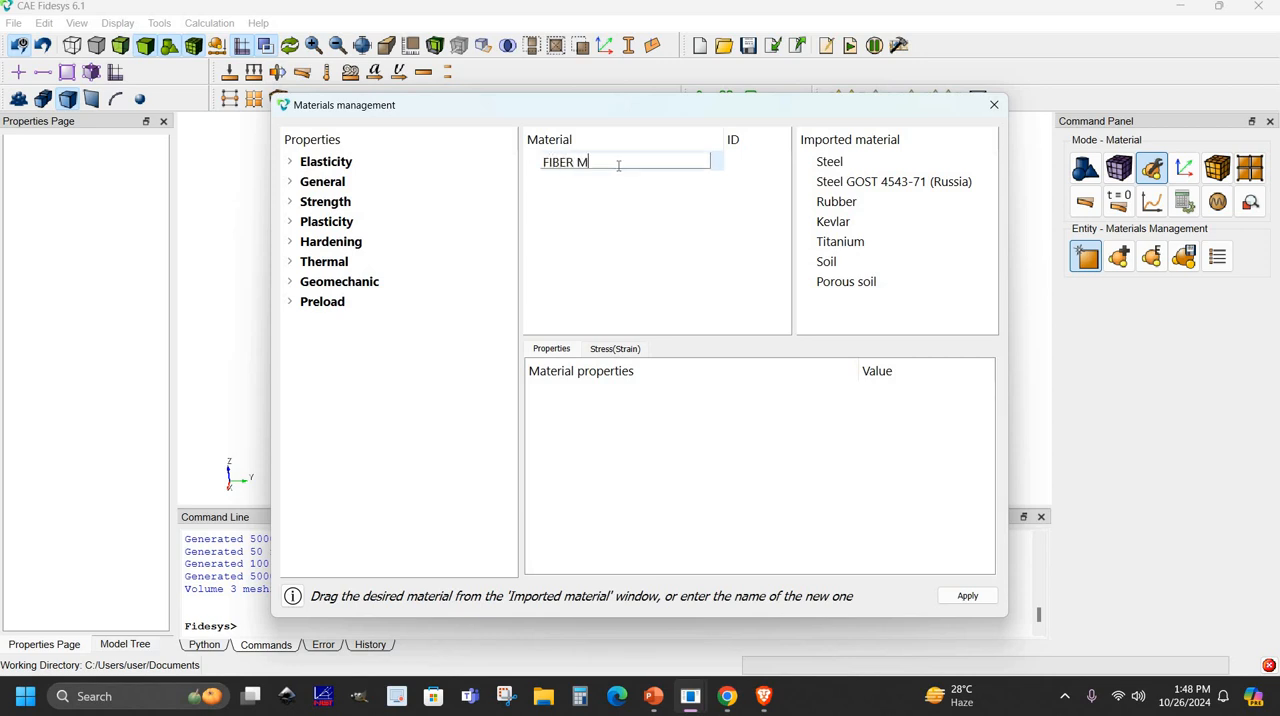
text(TERIAL)
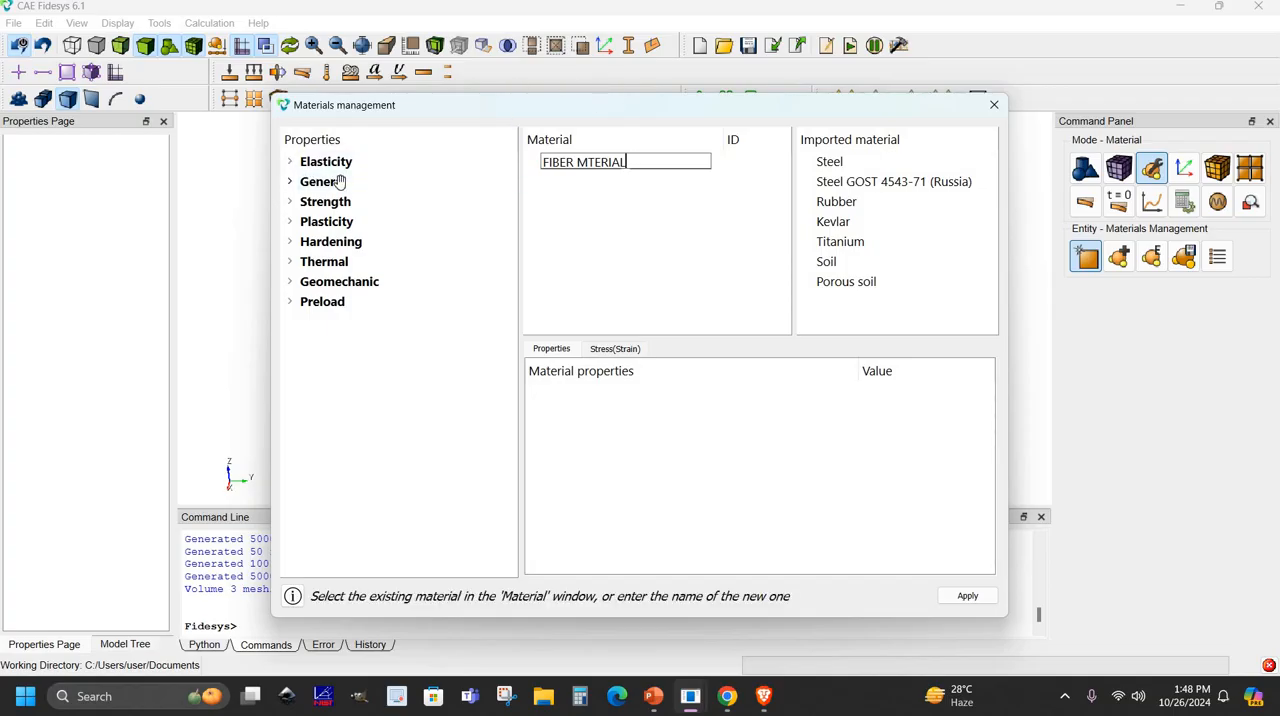
- Give the fiber material Hook Material elasticity with a Young's modulus of 1e+11 and a Poisson ratio of 0.25
click(290, 162)
drag(340, 182, 668, 438)
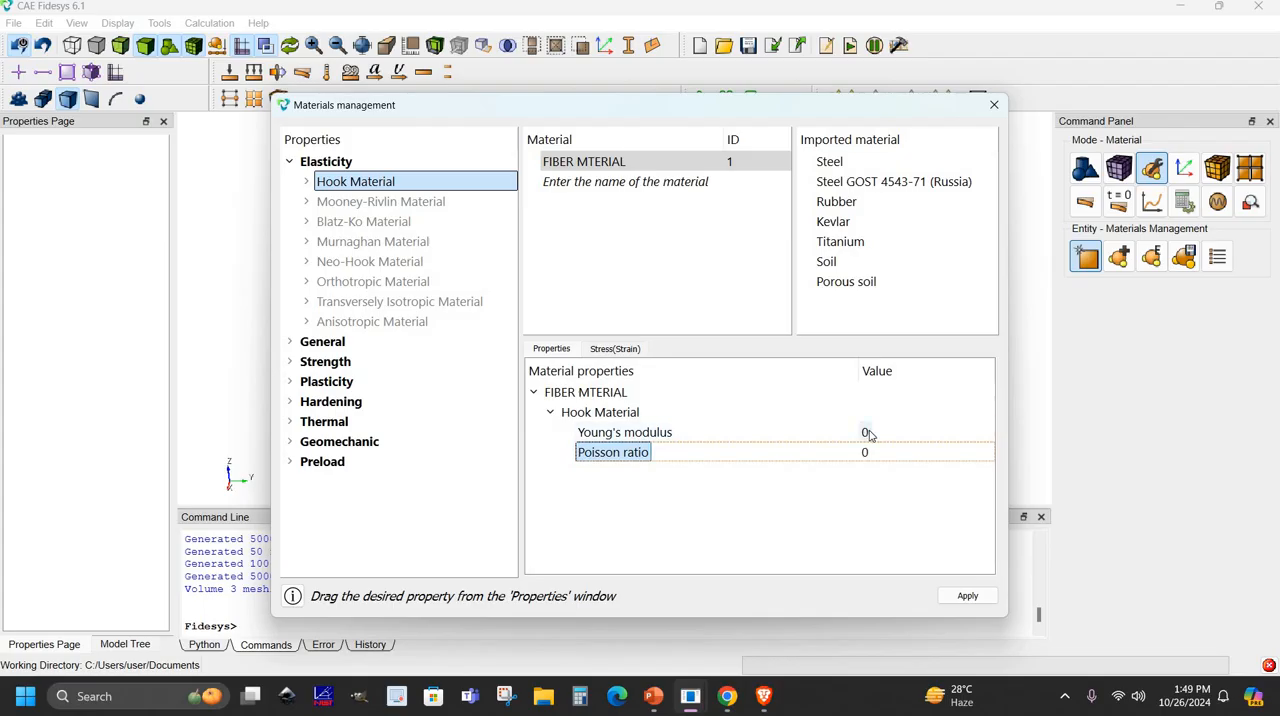
double_click(867, 432)
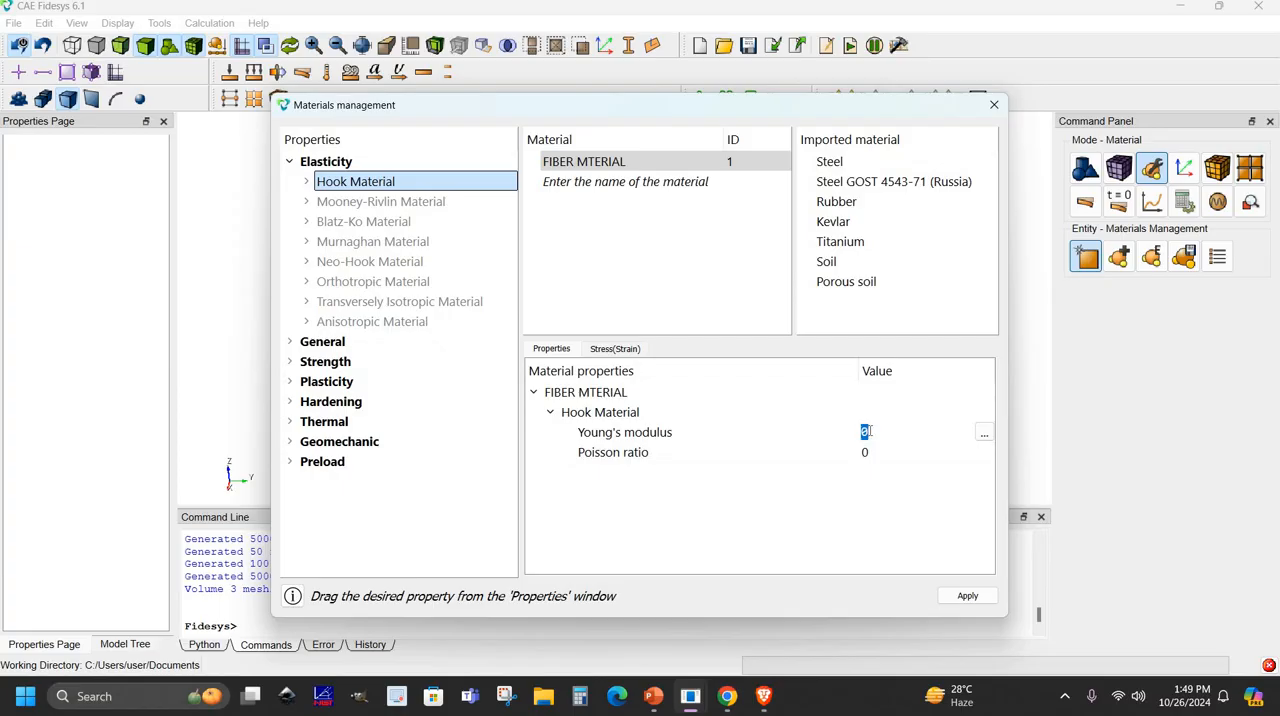
text(1E+11)
double_click(865, 455)
text(.25)
- Add a second material named MATRIX MATERIAL
click(592, 192)
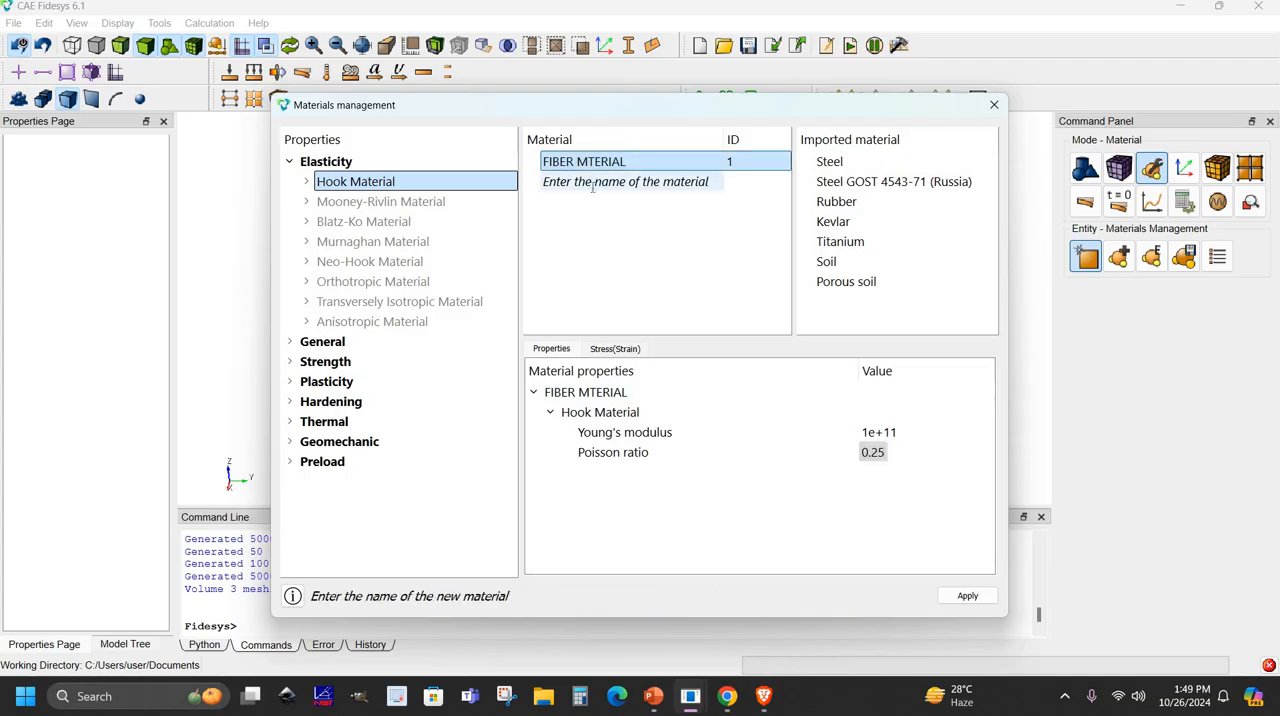
click(592, 182)
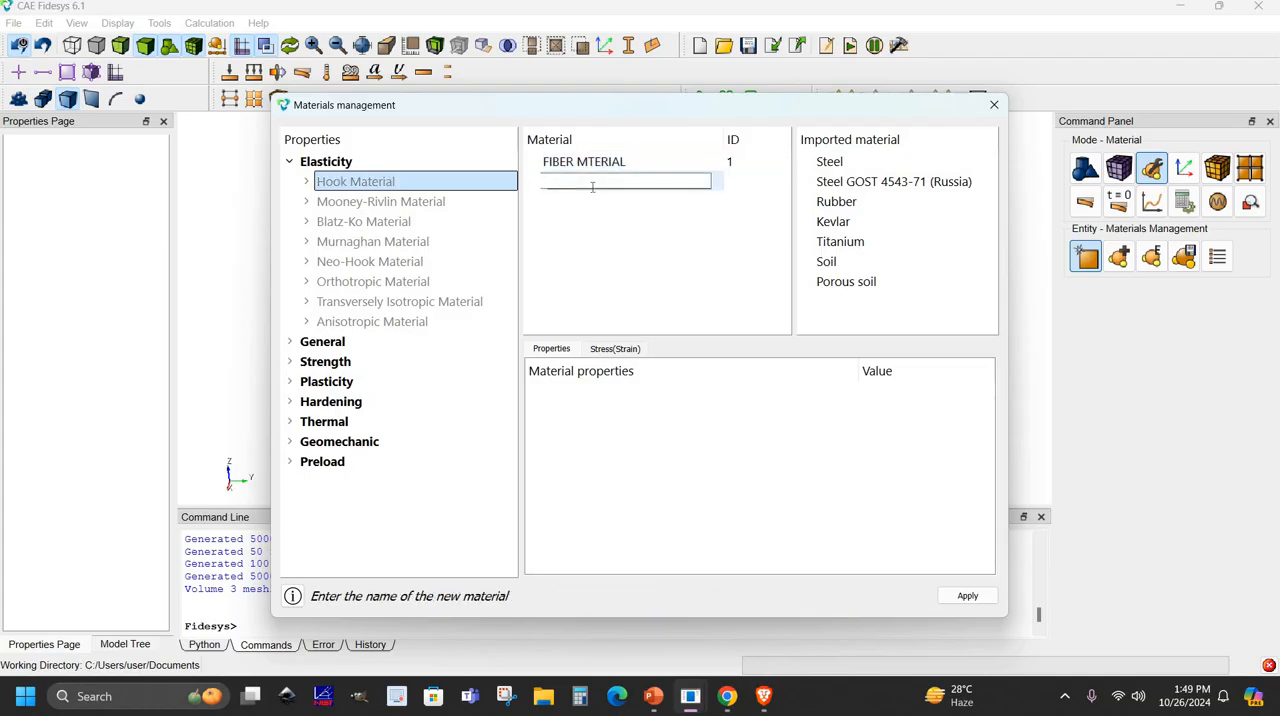
text(MATRIX MATERIAL)
- Give MATRIX MATERIAL Hook Material elasticity with Young's modulus 3e+09 and Poisson ratio 0.35, and apply the material definitions
click(392, 182)
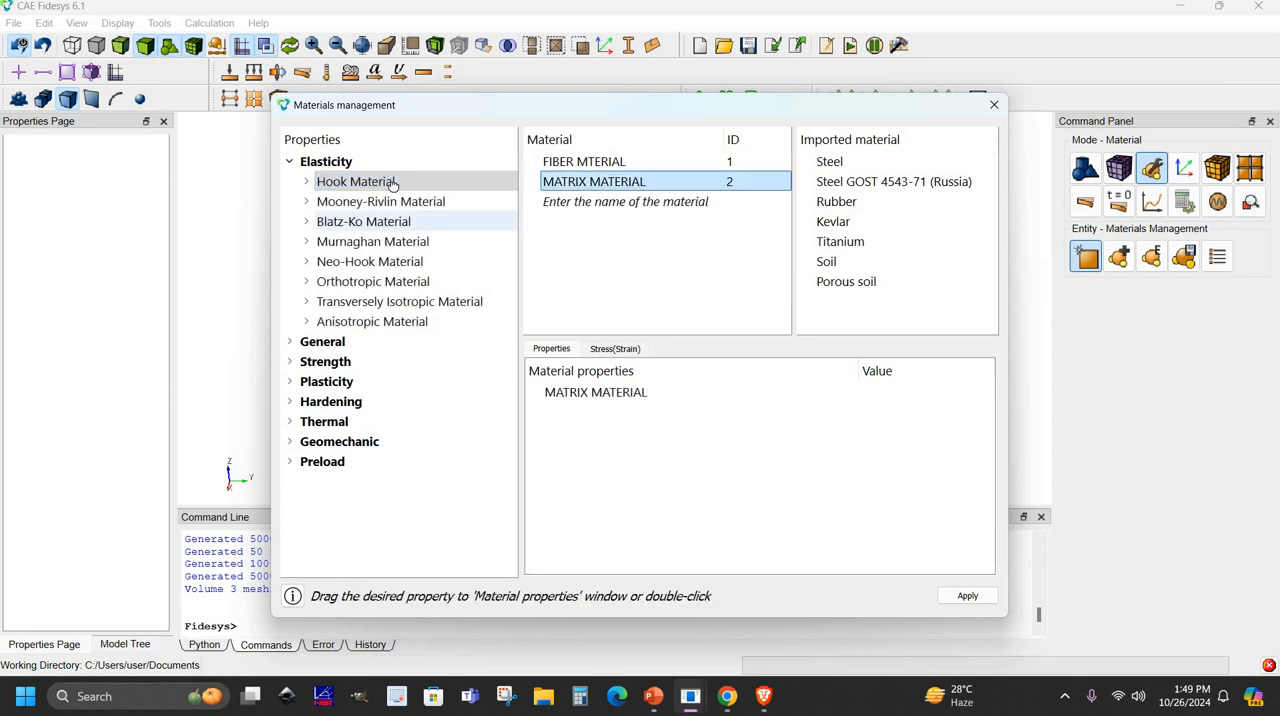
drag(356, 181, 866, 434)
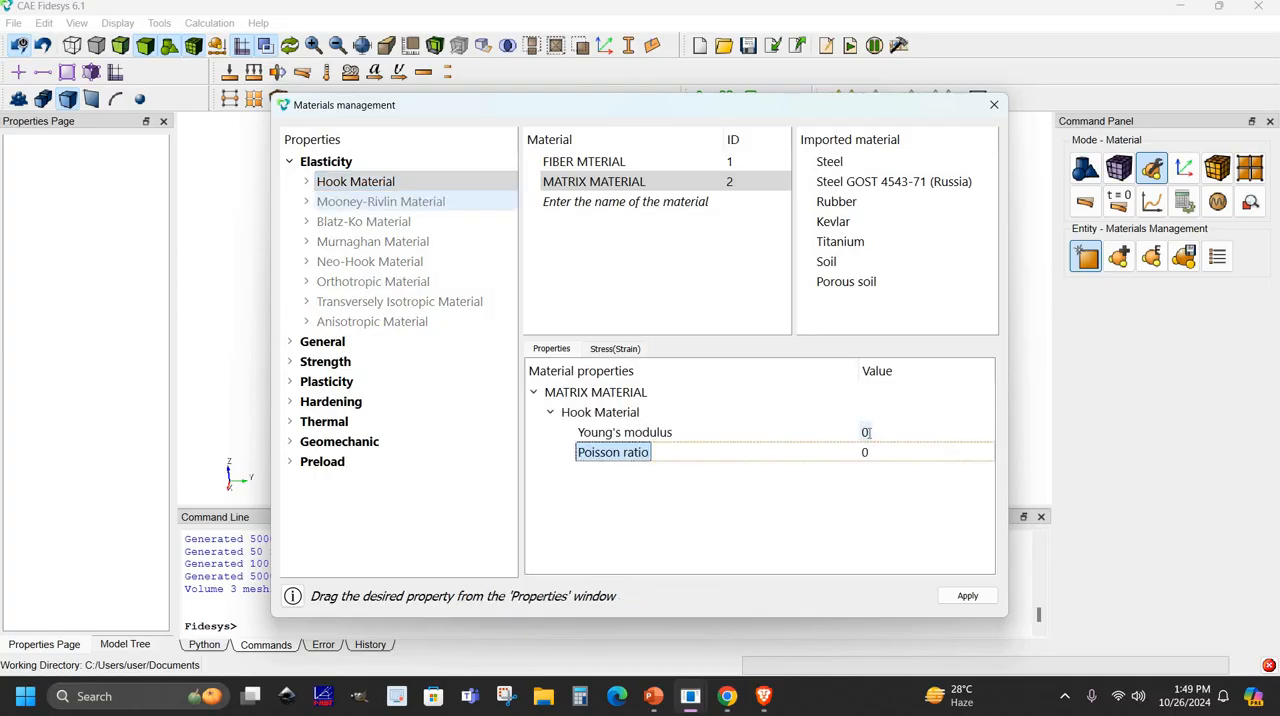
double_click(866, 433)
text(3)
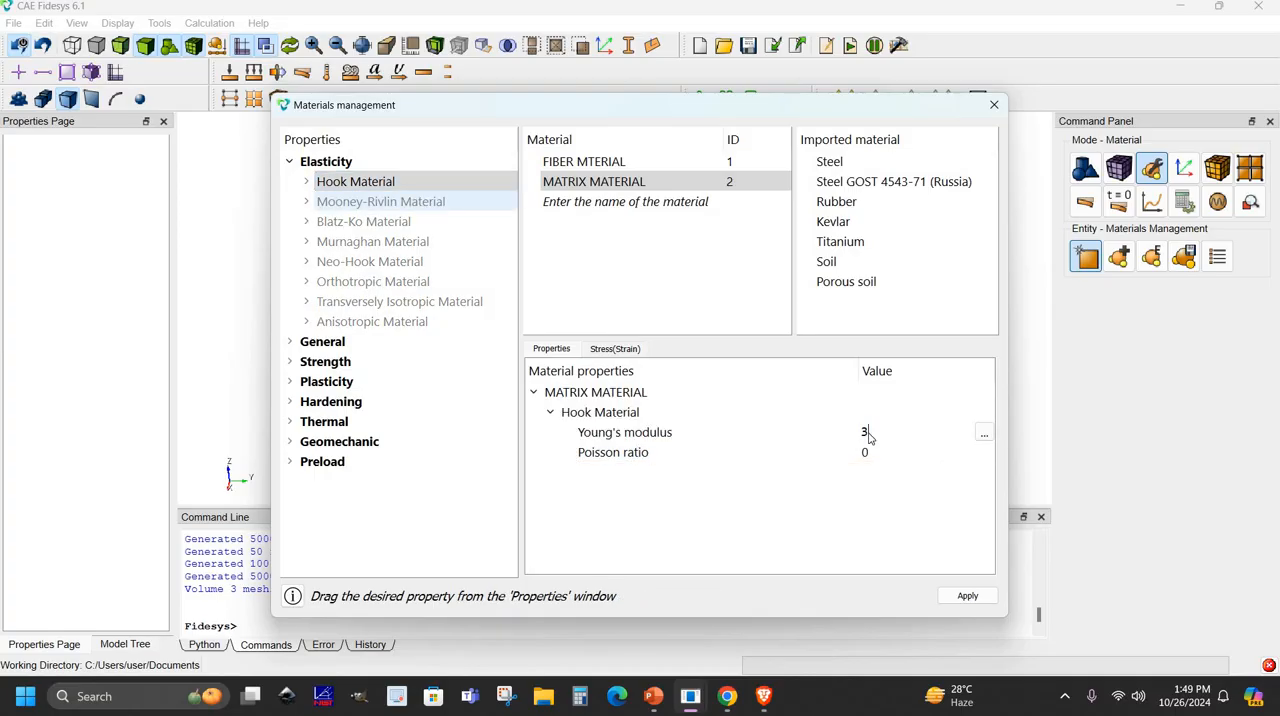
text(E+09)
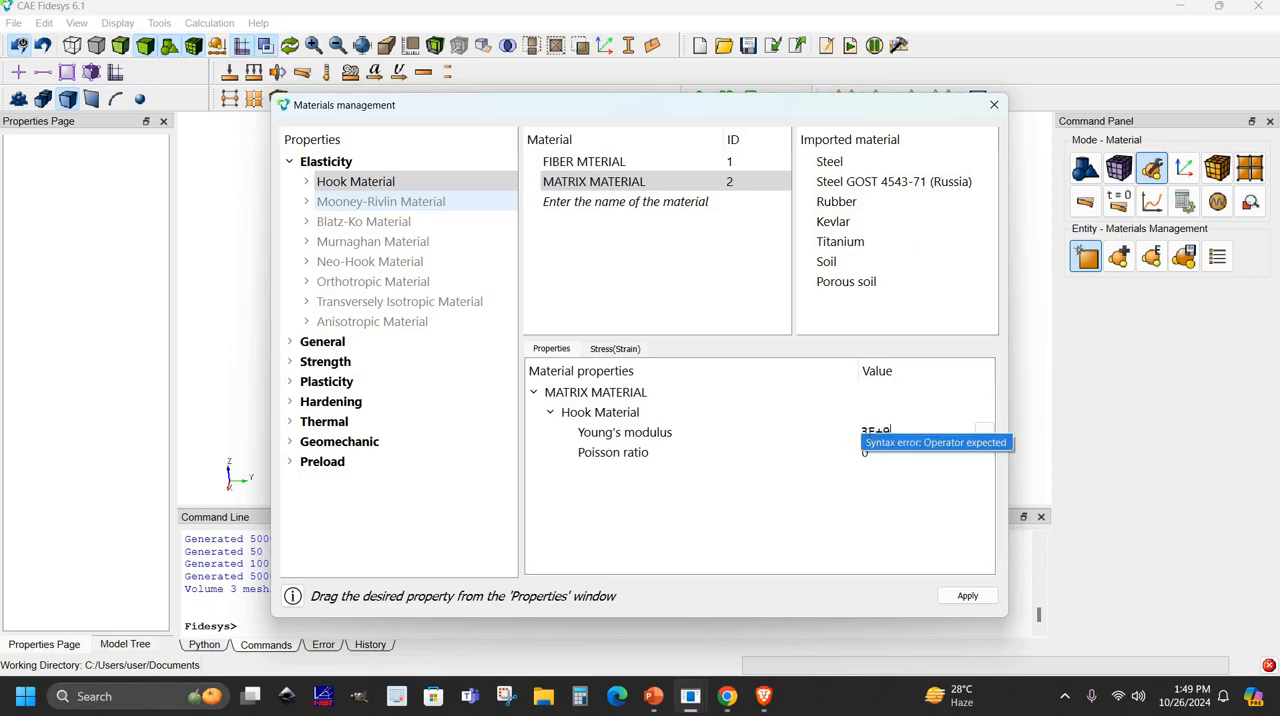
double_click(866, 452)
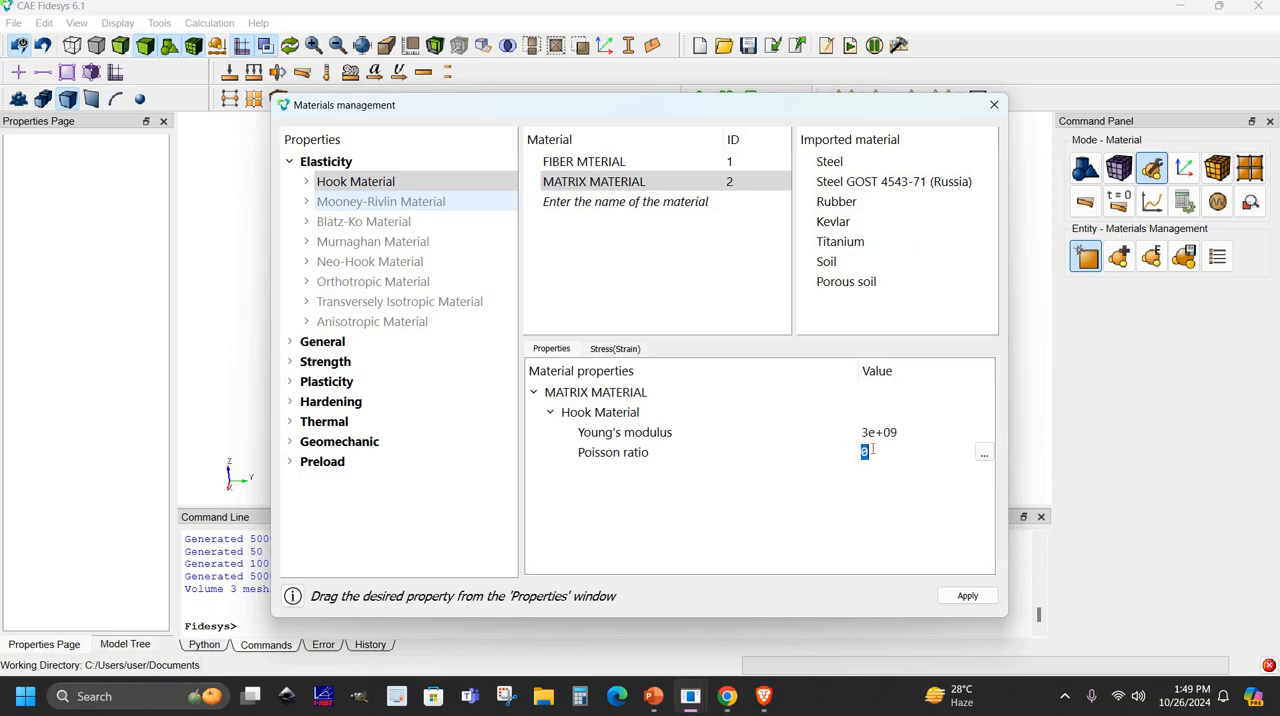
text(0.35)
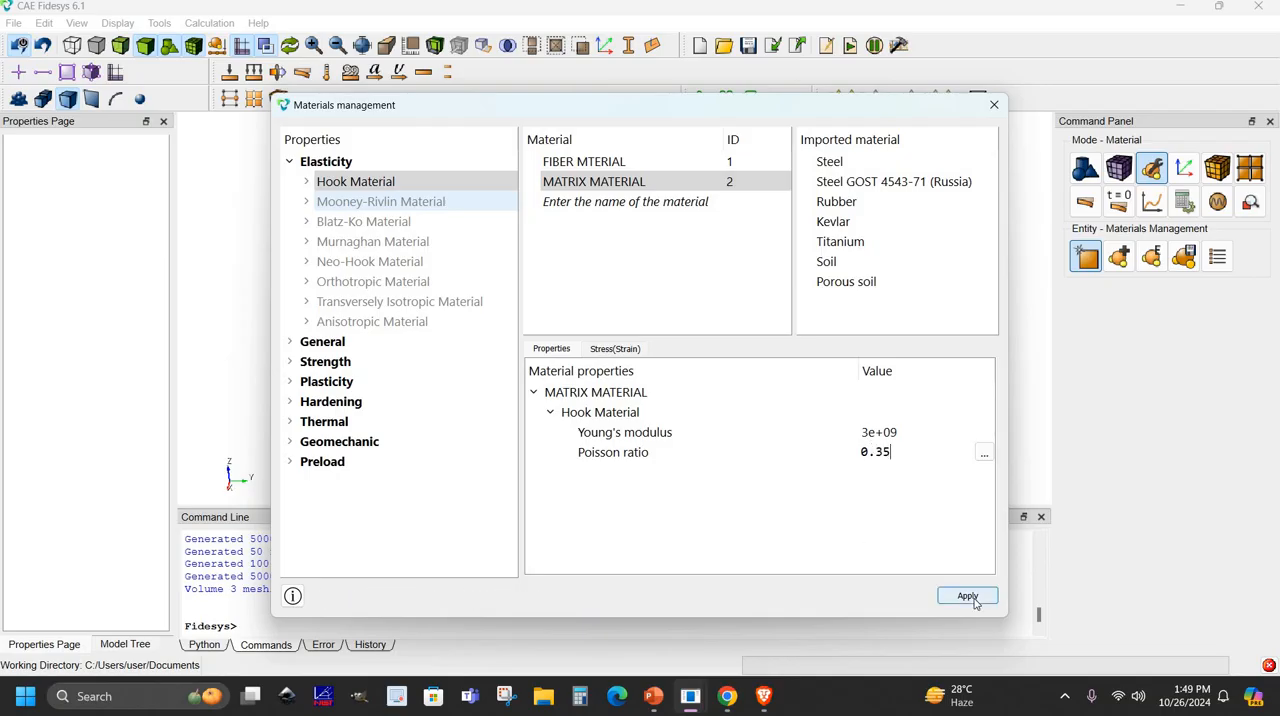
click(967, 596)
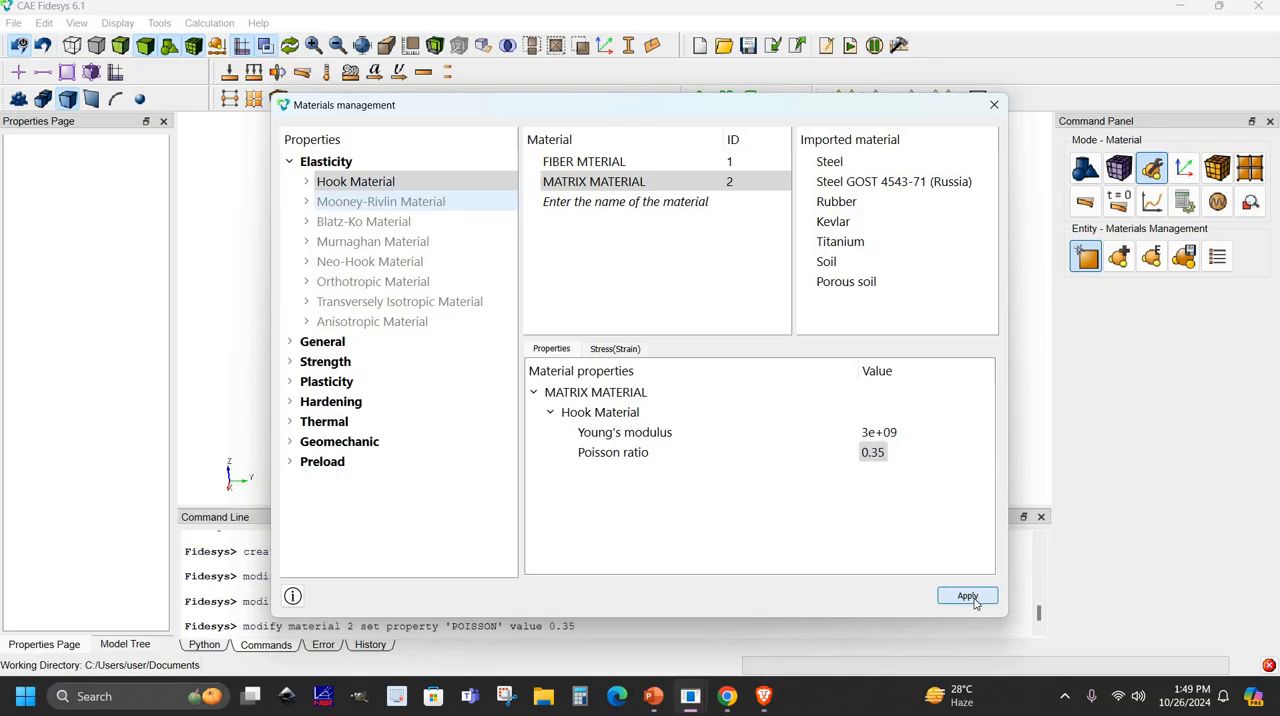
click(996, 107)
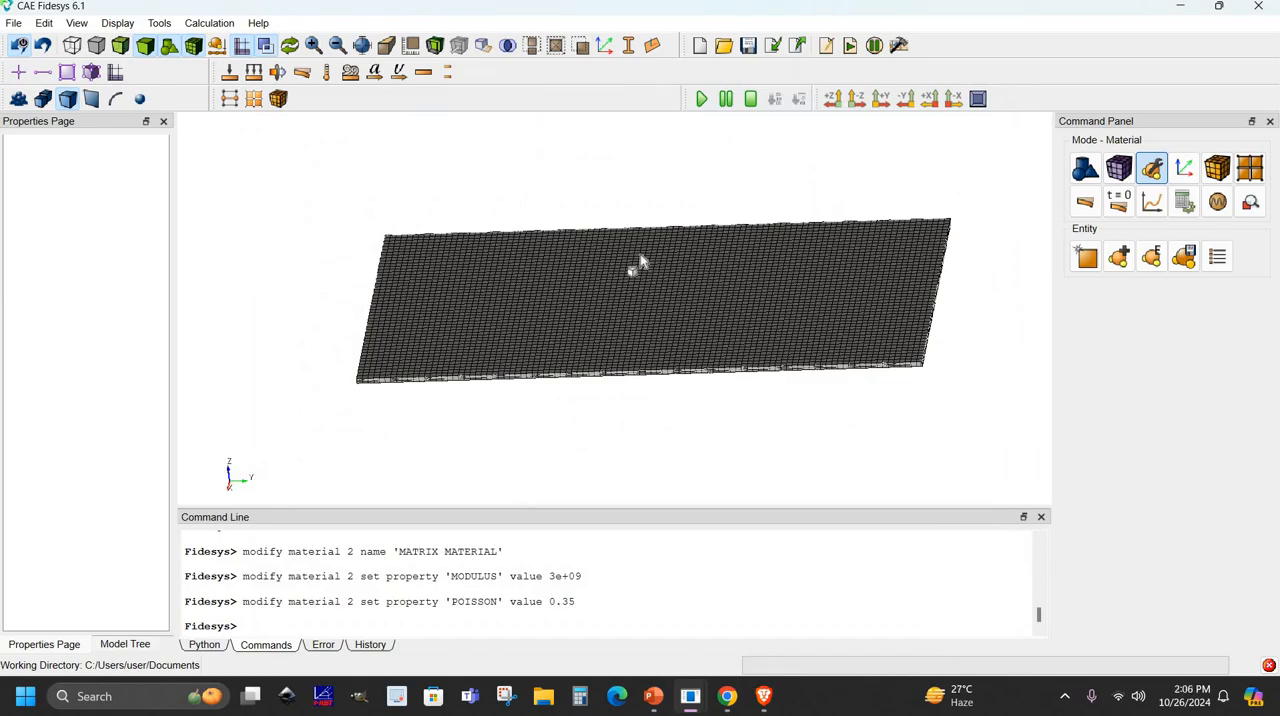
click(640, 261)
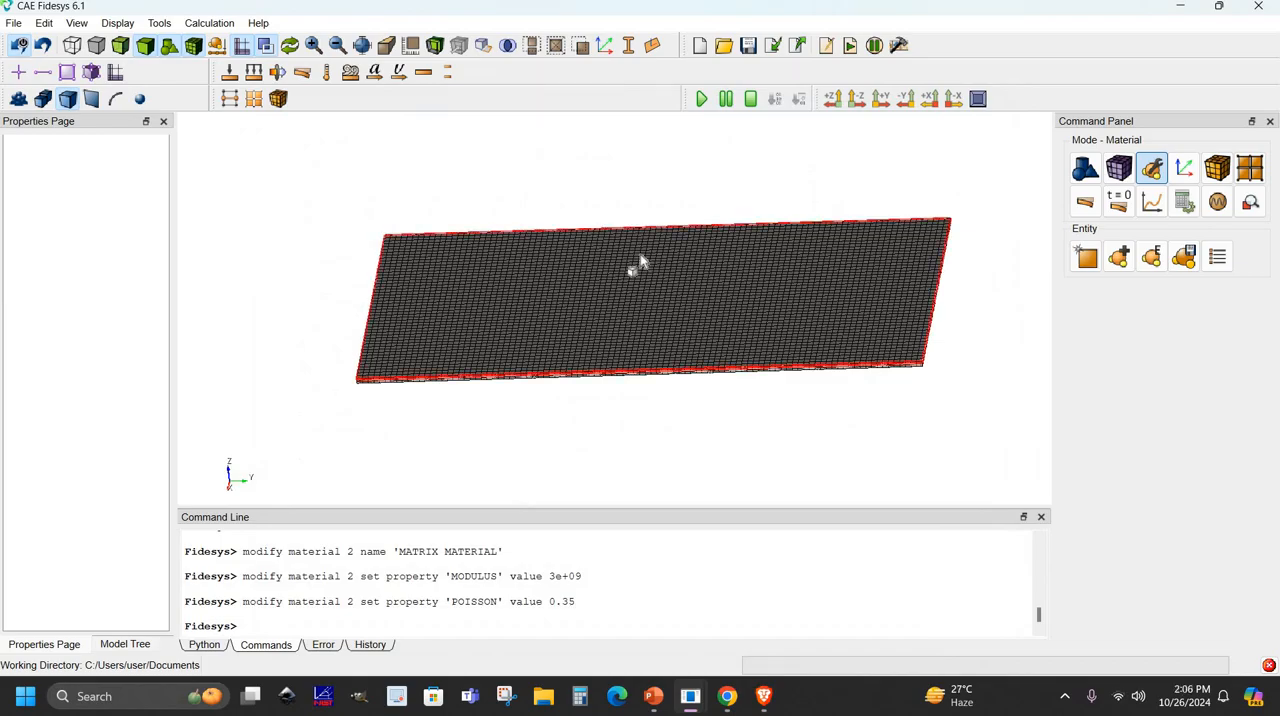
- Add a block containing the plate's two outer layers, volumes 1 and 2
click(1217, 168)
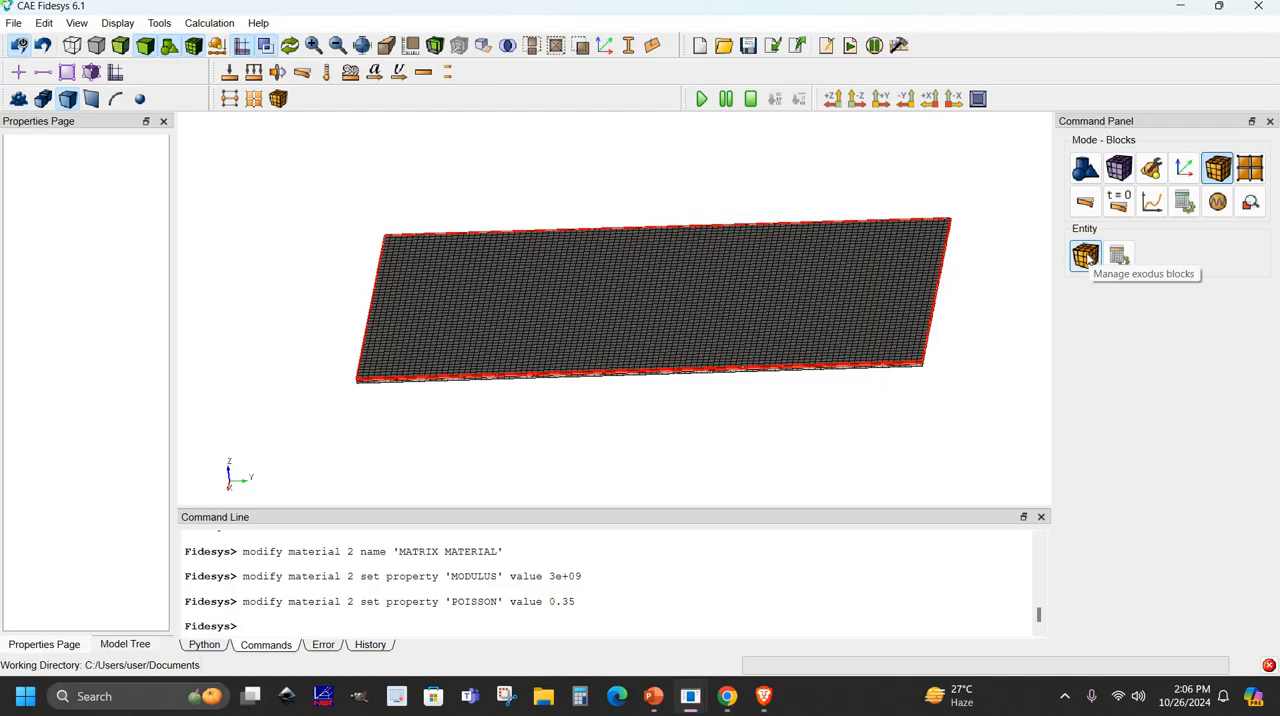
click(1086, 256)
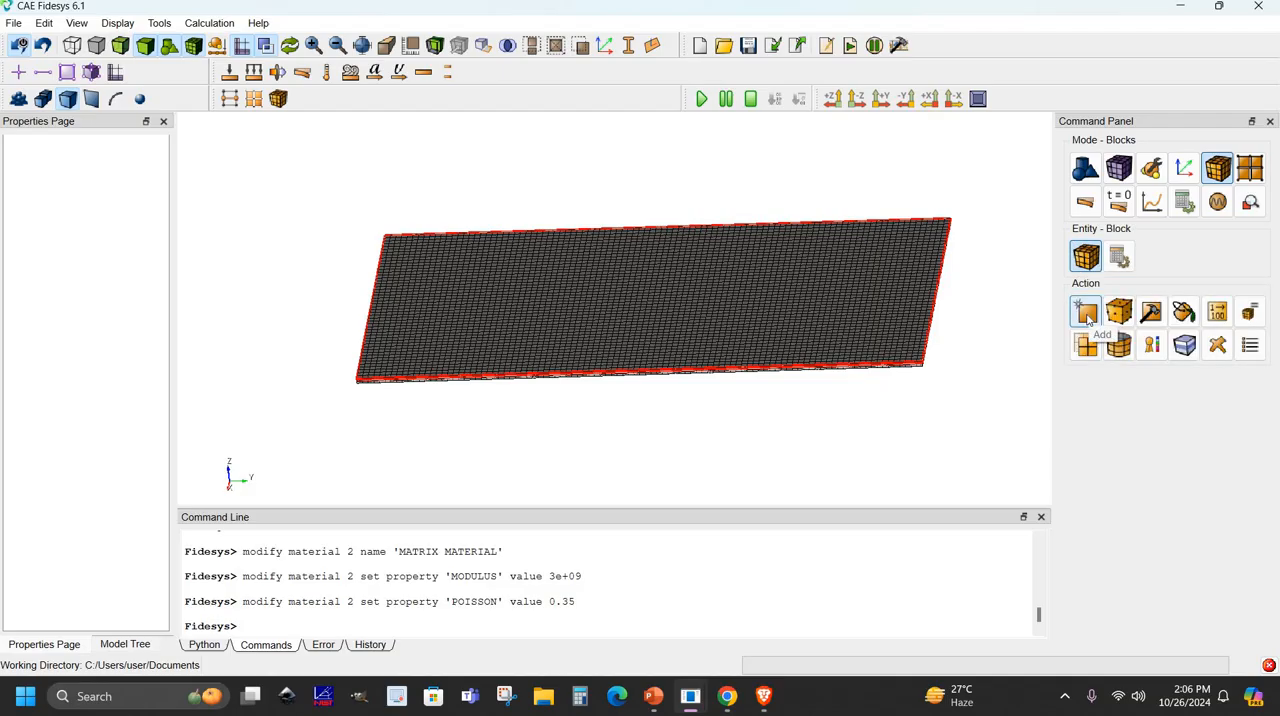
click(1086, 313)
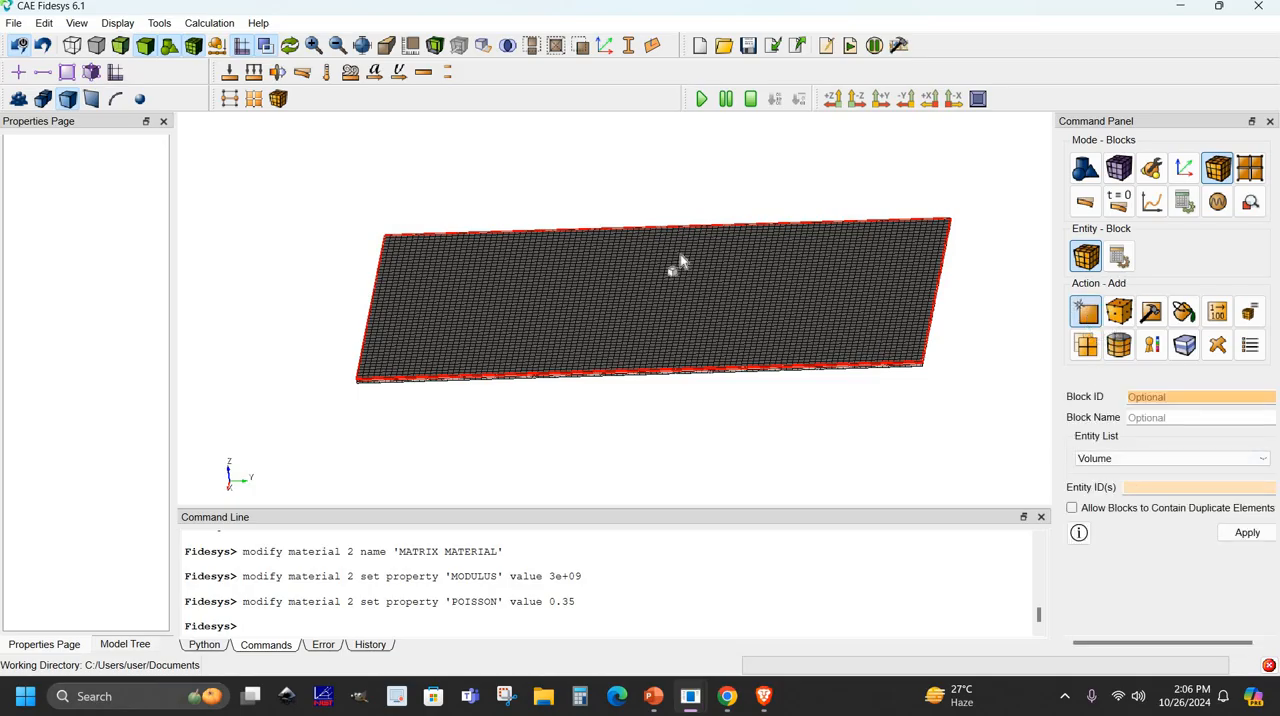
click(784, 350)
scroll(784, 350, up, 5)
middle_drag(791, 306, 775, 318)
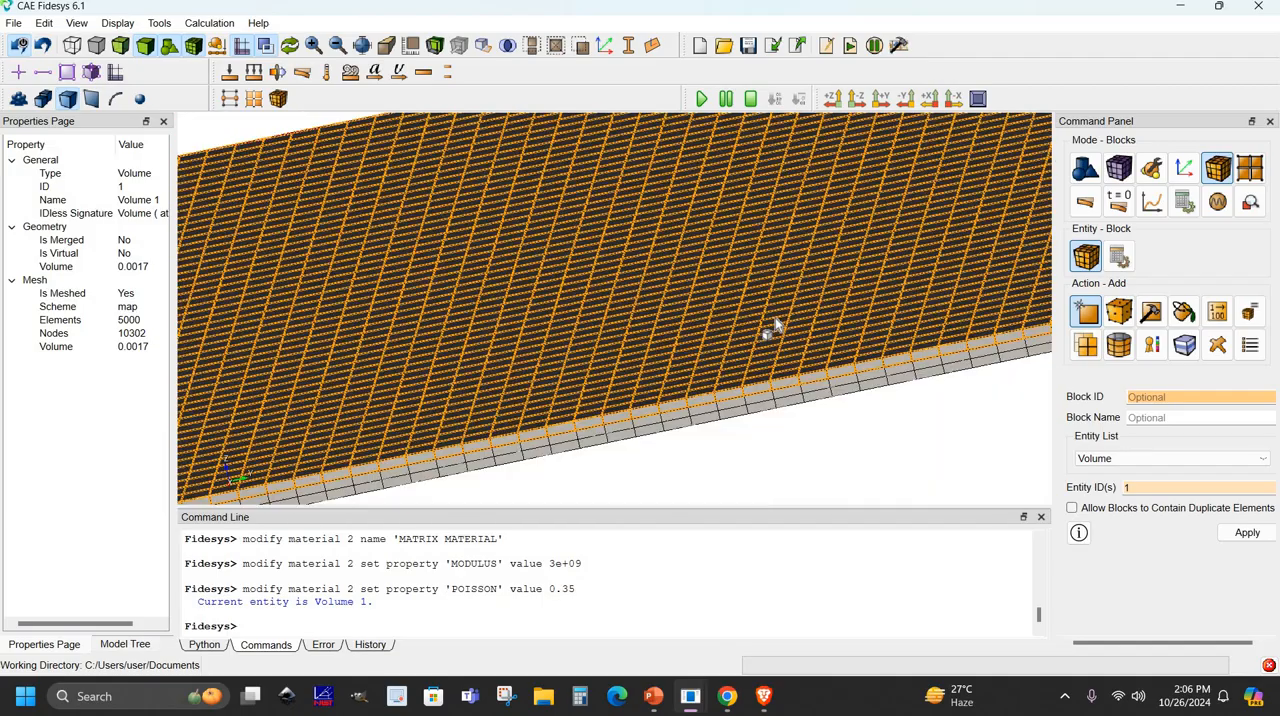
scroll(774, 320, up, 3)
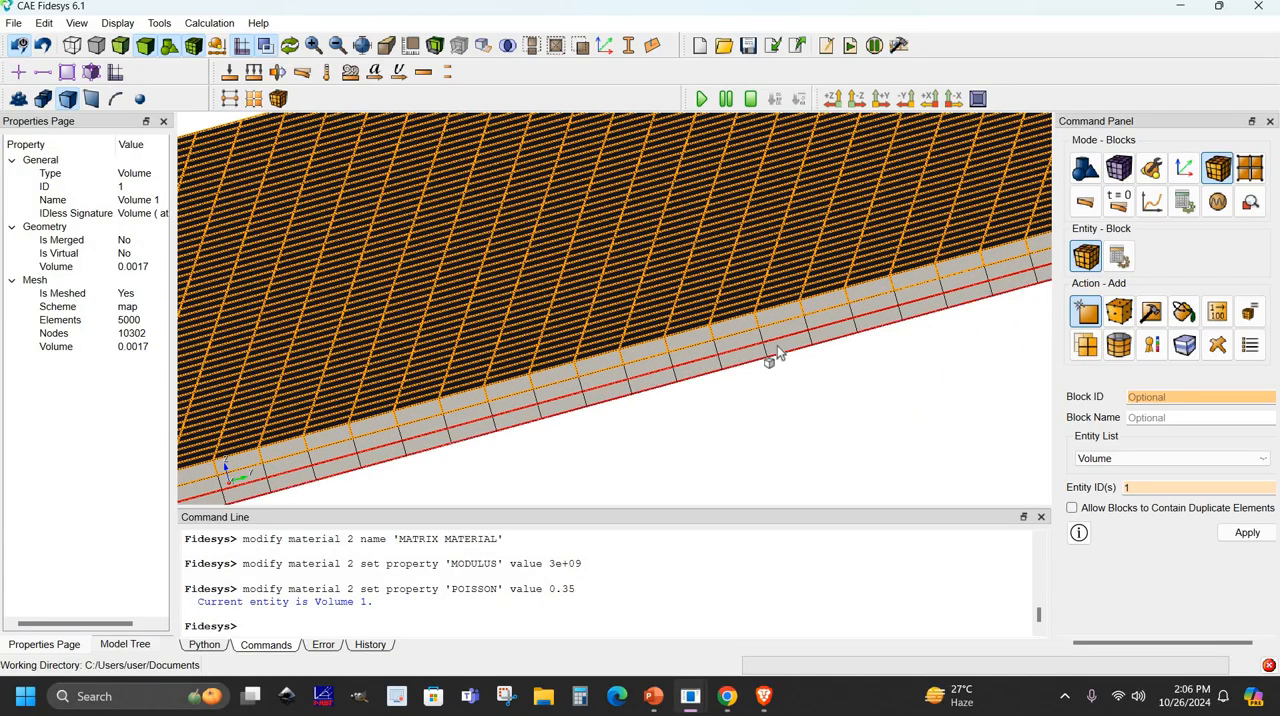
ctrl+click(777, 347)
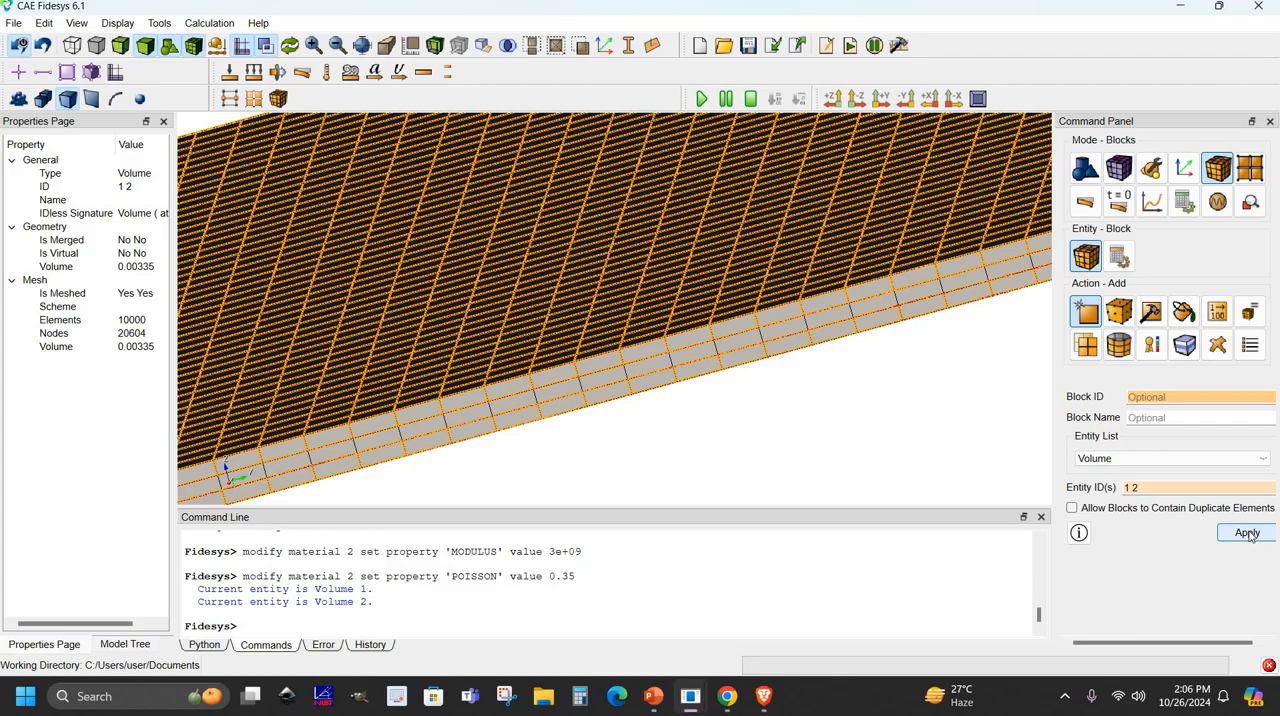
click(1248, 533)
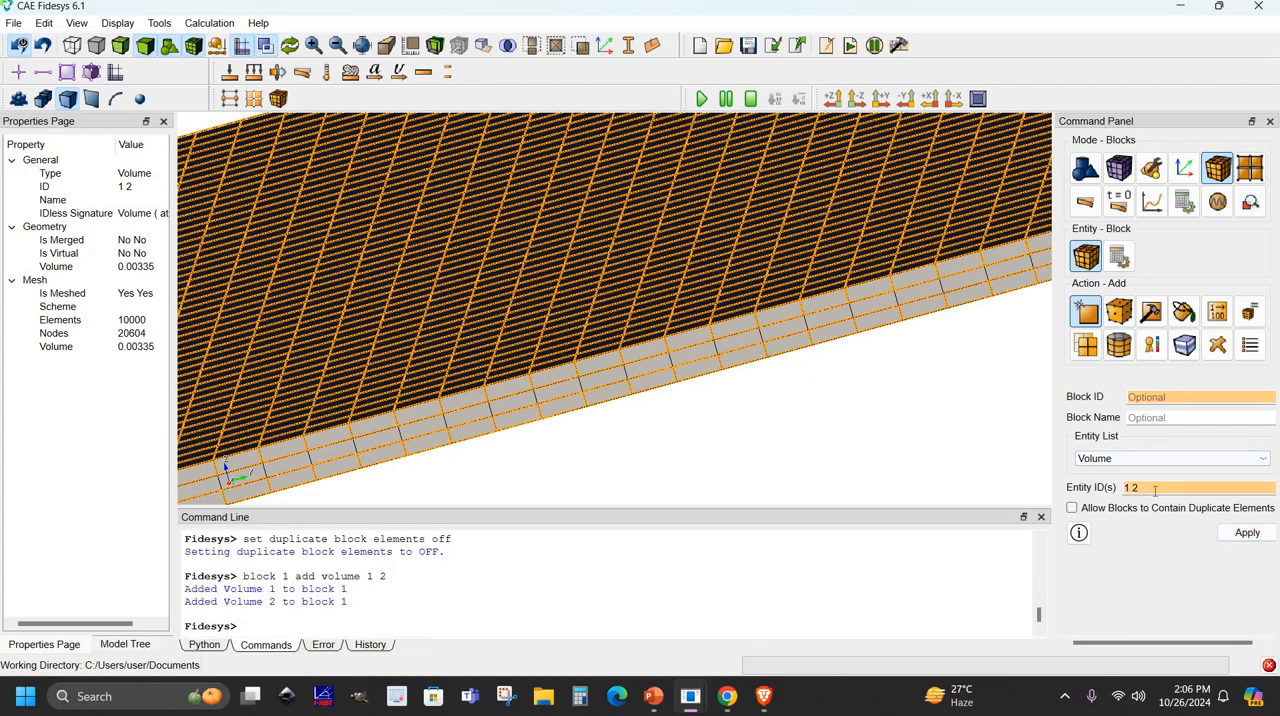
- Add another block containing only the plate's middle layer, volume 3
drag(1143, 488, 1102, 487)
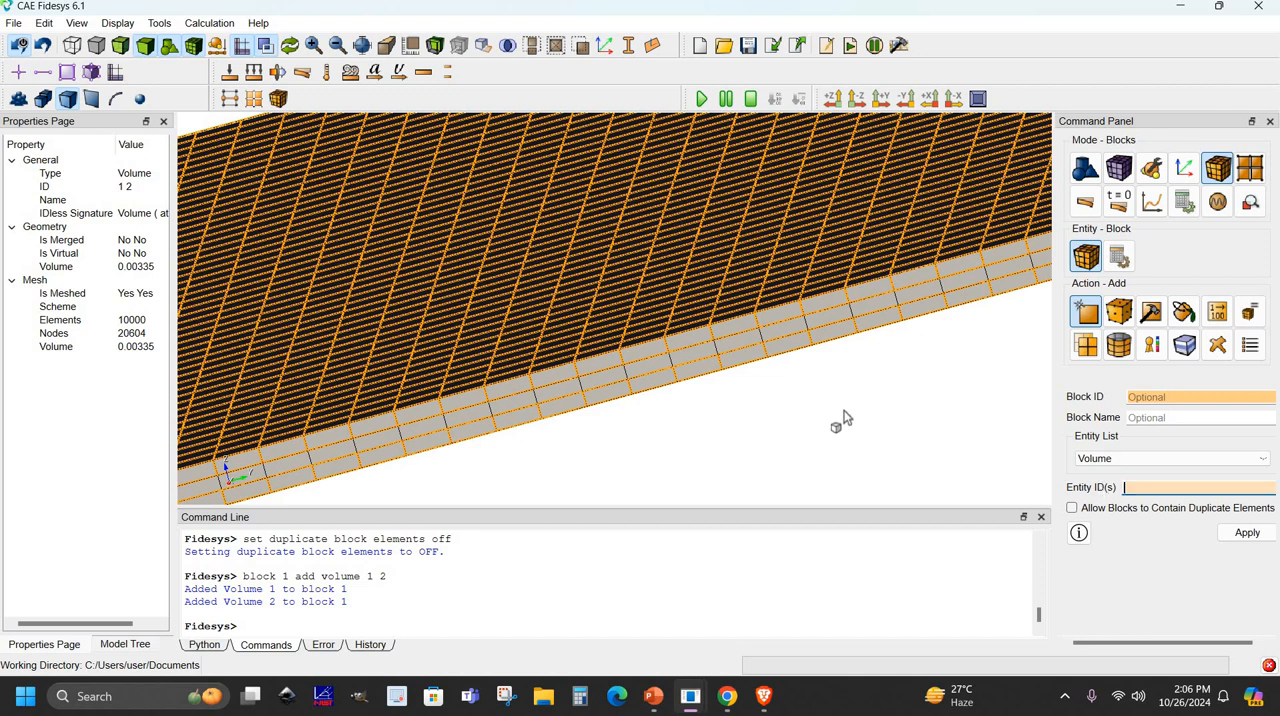
click(813, 361)
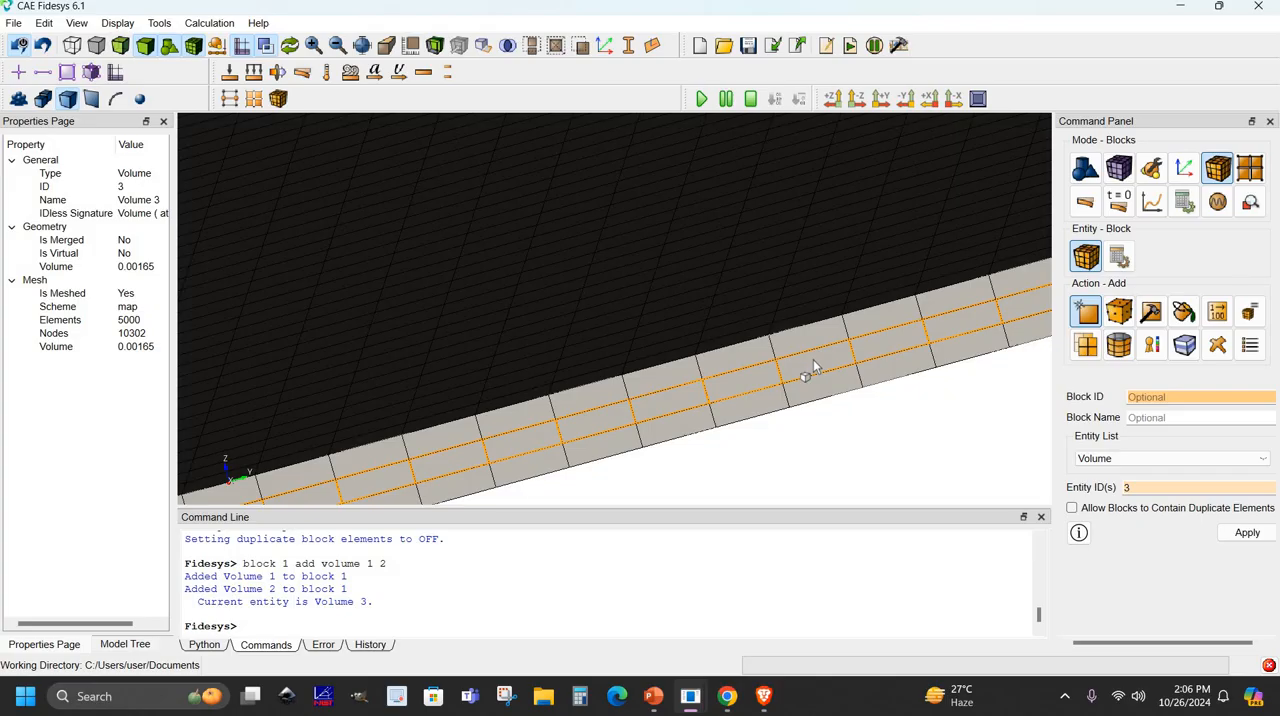
click(1230, 533)
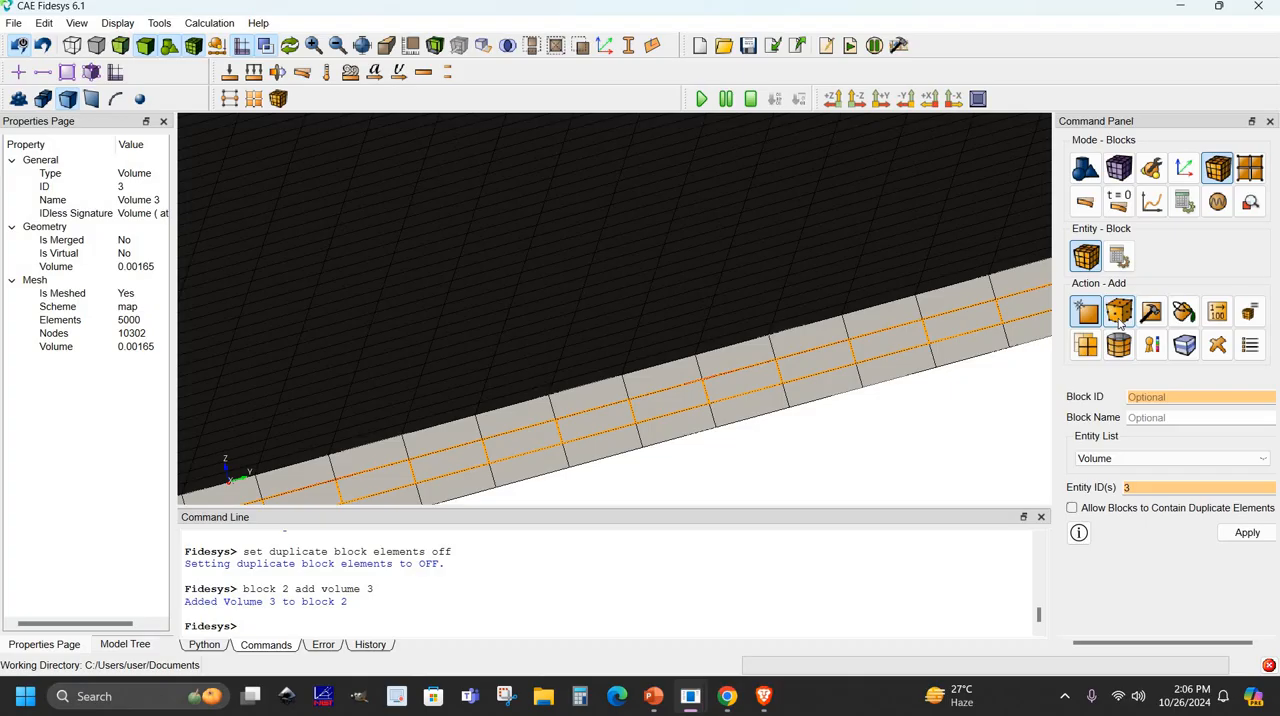
- Assign MATRIX MATERIAL to Block 1 with category Solid, the Global Cartesian coordinate system and order 1
click(1120, 320)
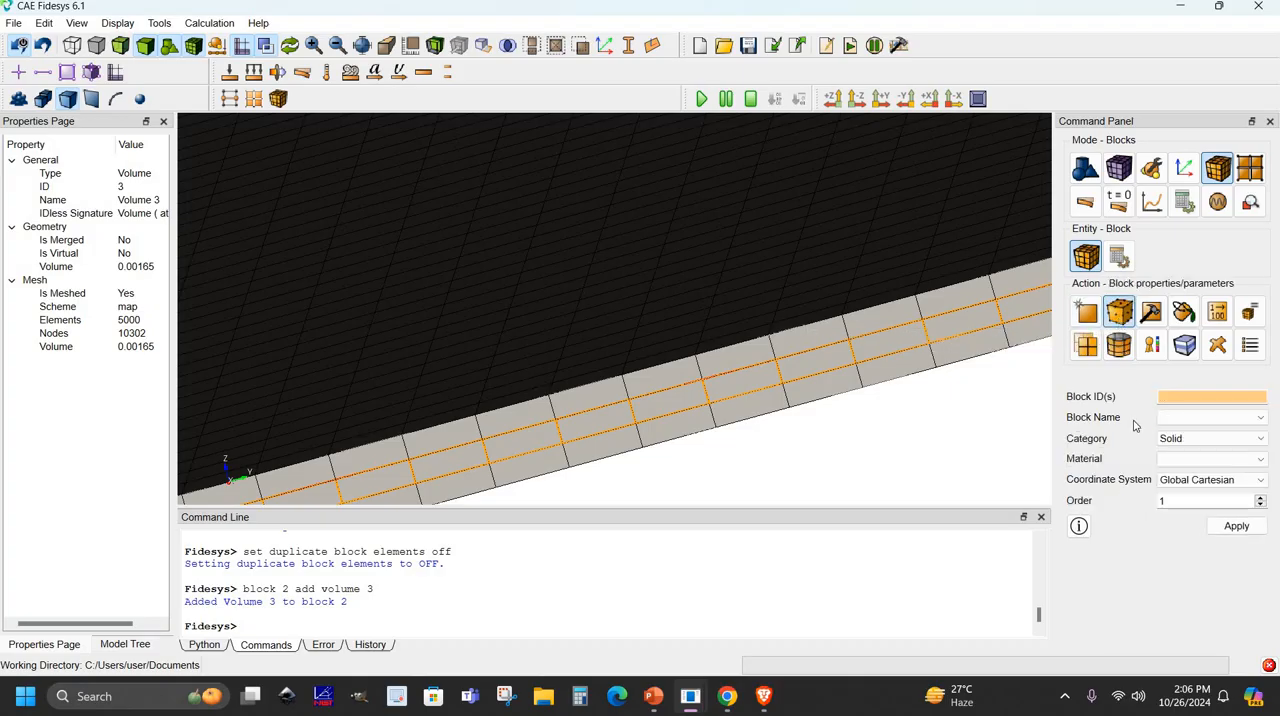
click(1182, 418)
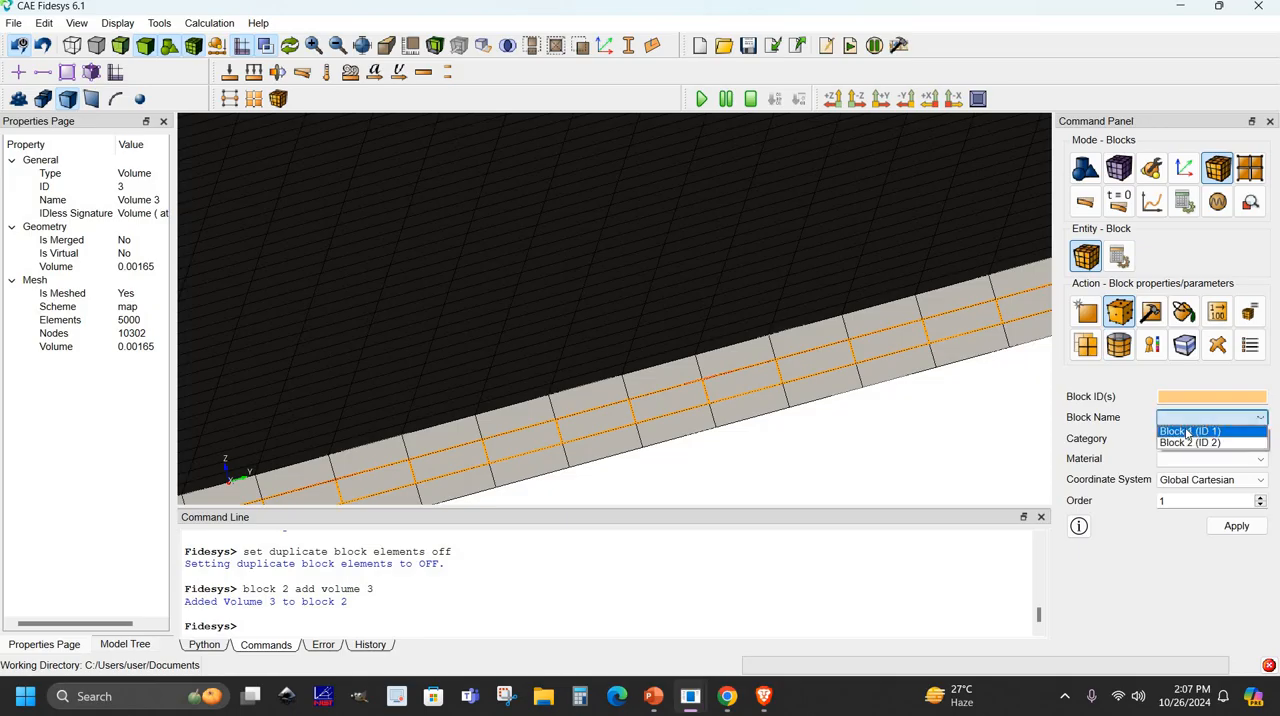
click(1188, 431)
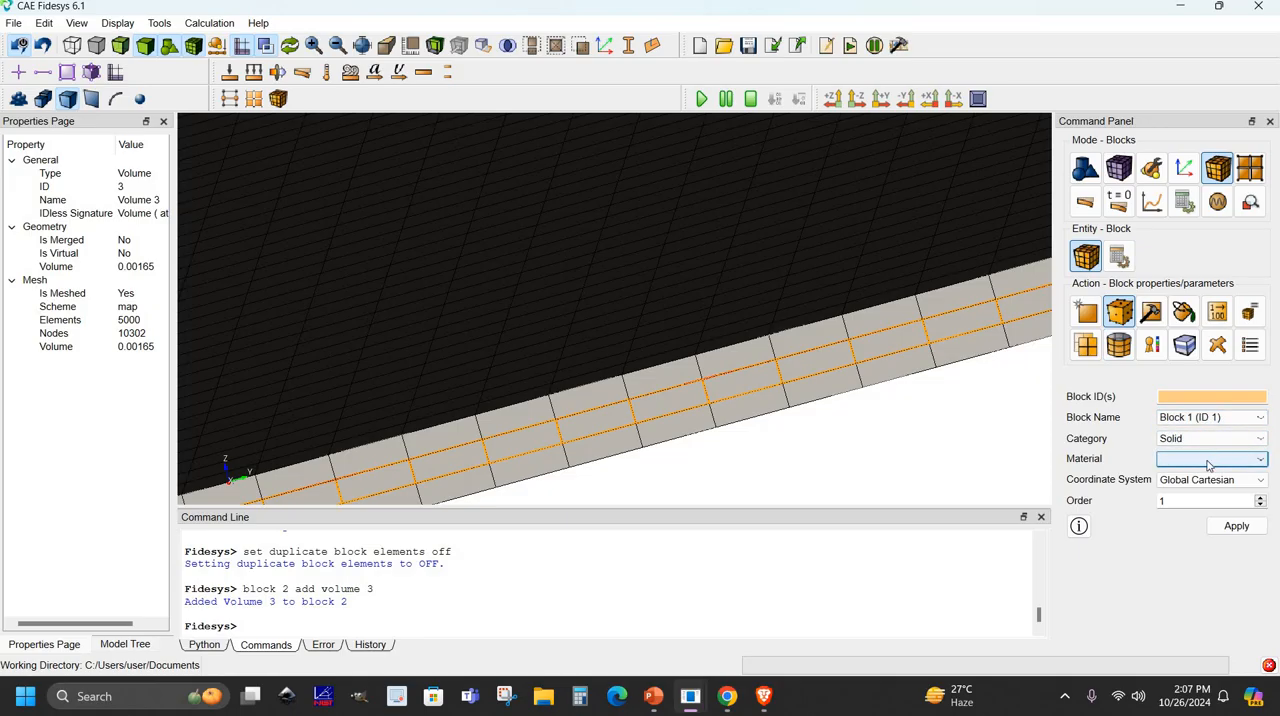
click(1210, 461)
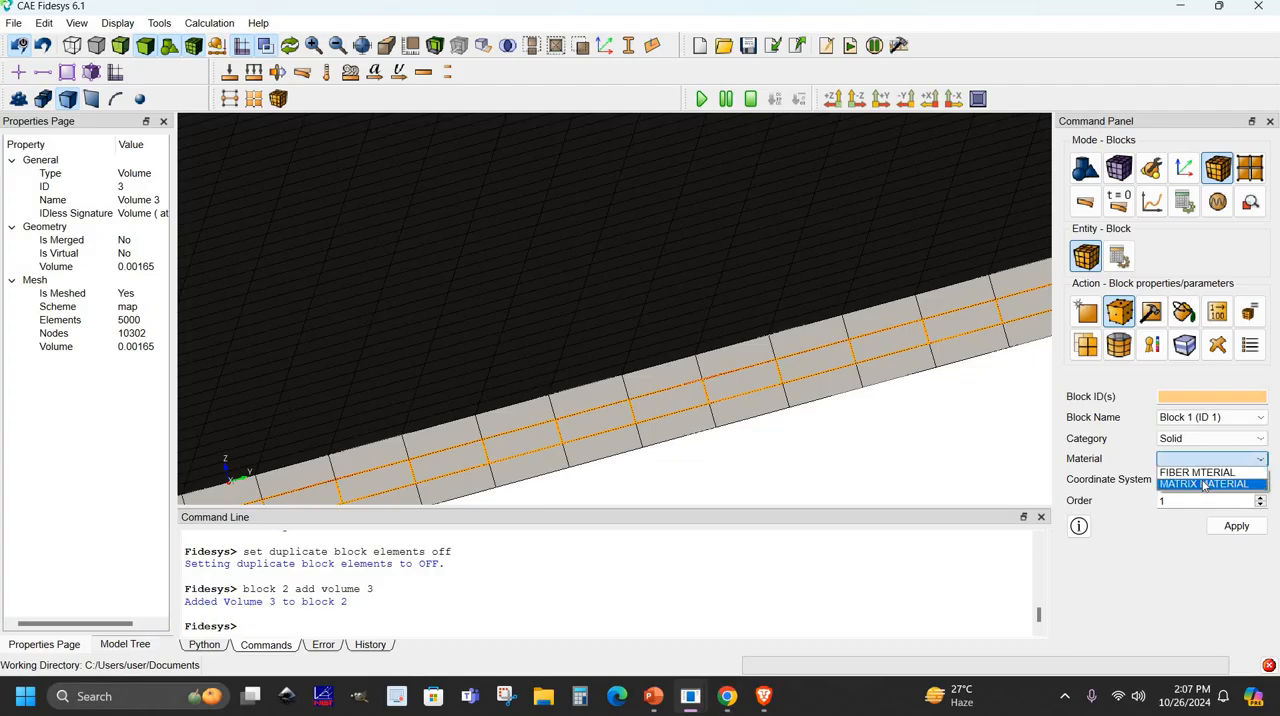
click(1204, 485)
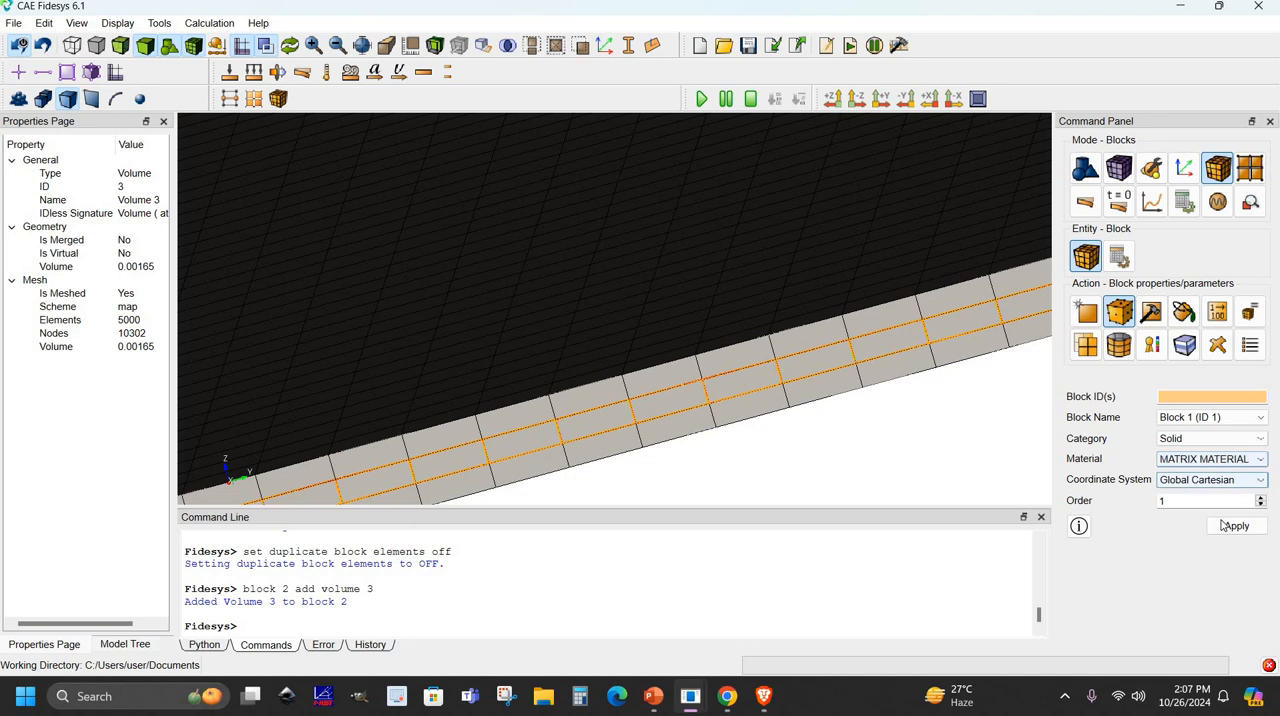
click(1224, 526)
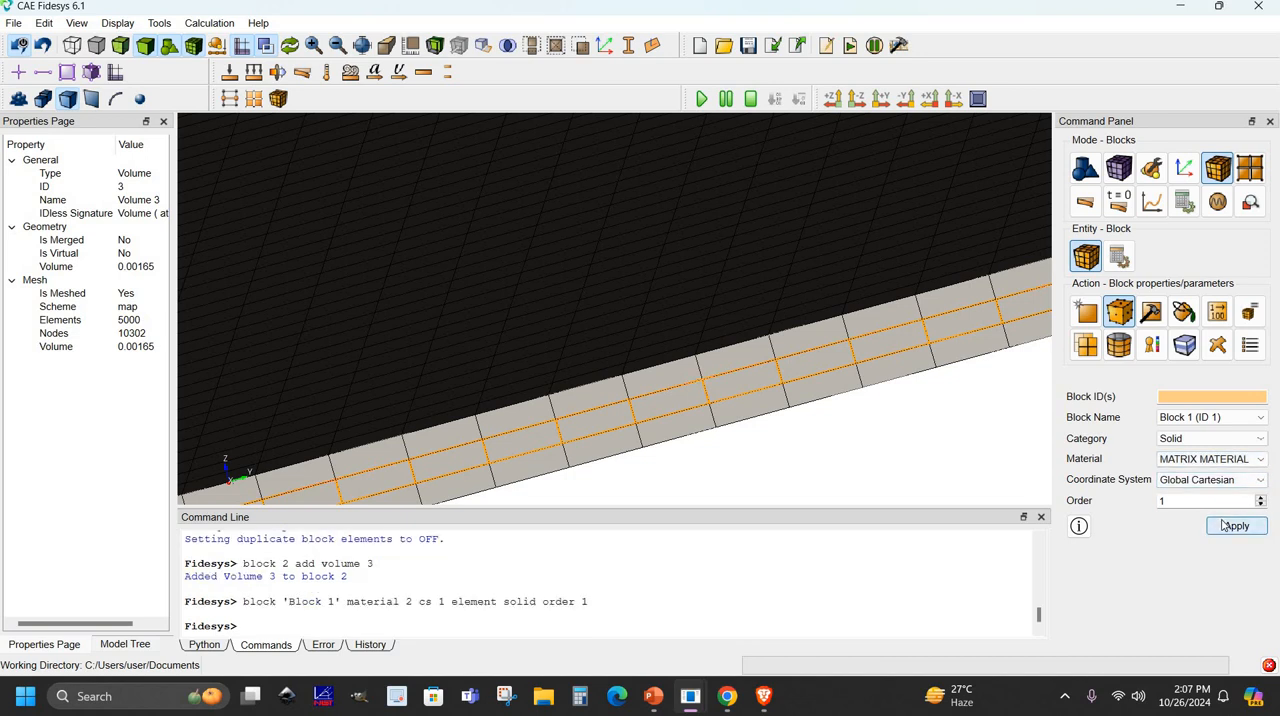
- Assign MATRIX MATERIAL to Block 2 with category Solid, the Global Cartesian coordinate system and order 1
click(1205, 418)
click(1205, 443)
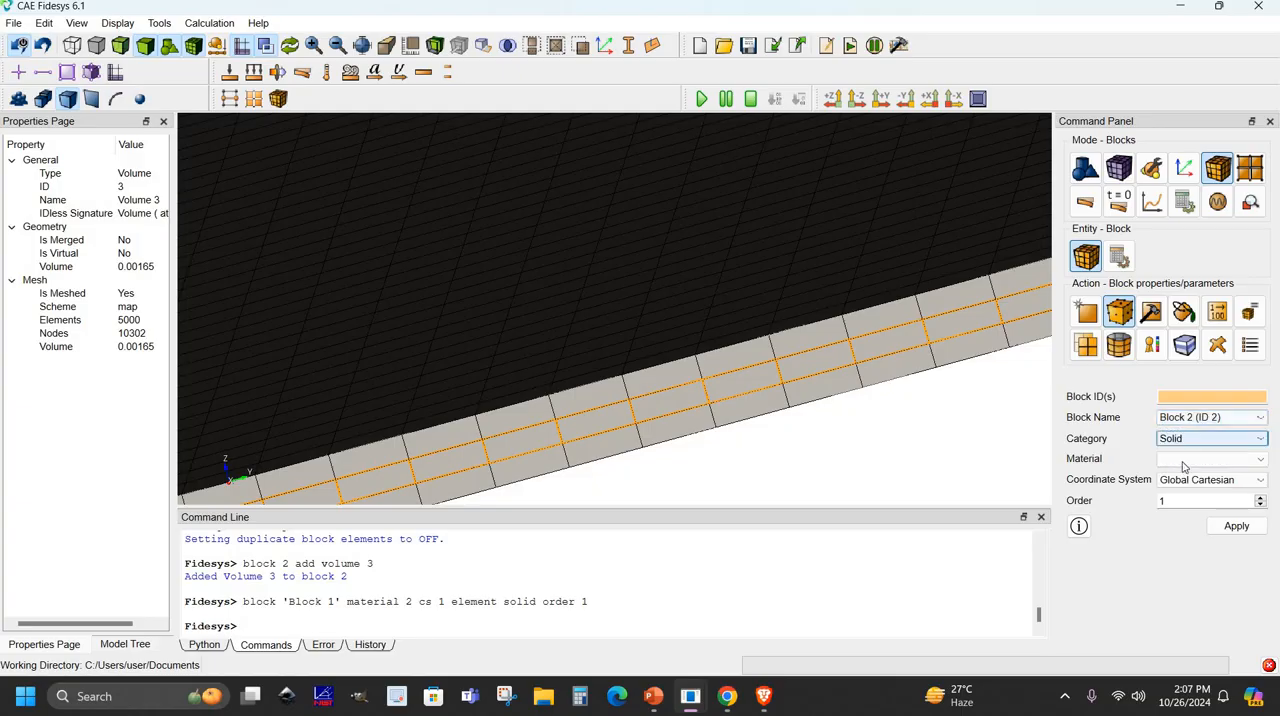
click(1188, 462)
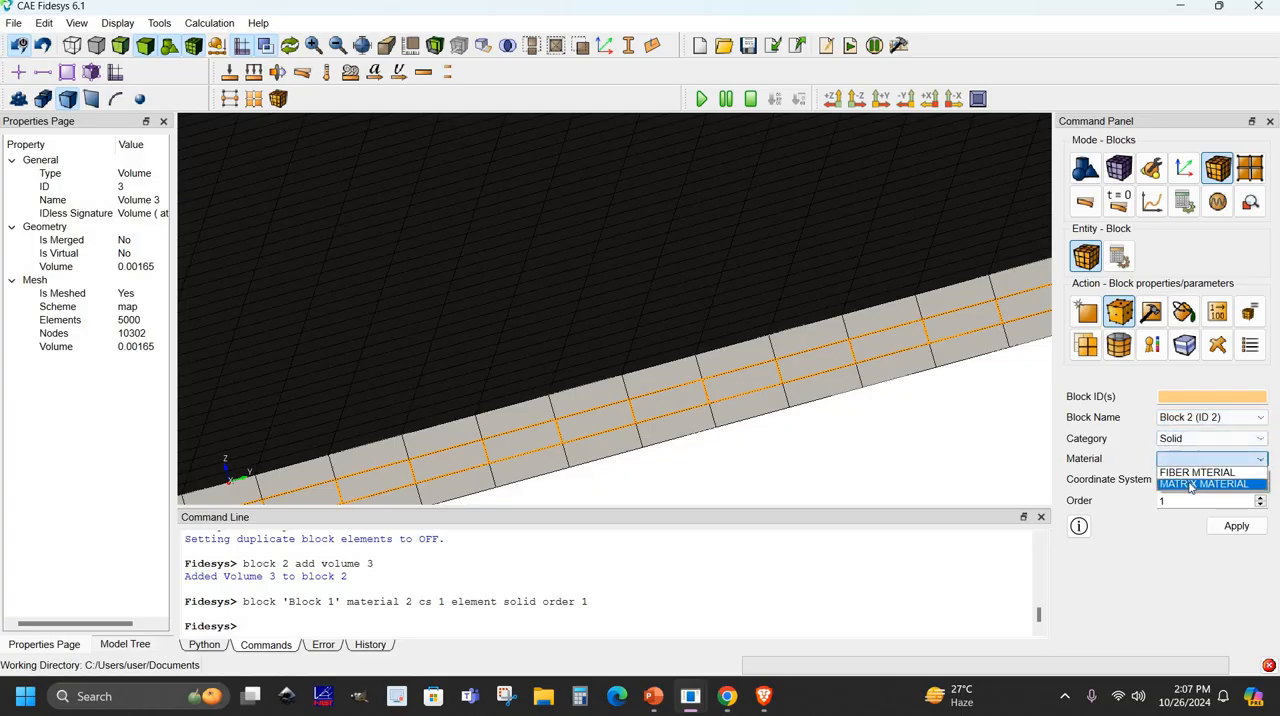
click(1190, 485)
click(1222, 527)
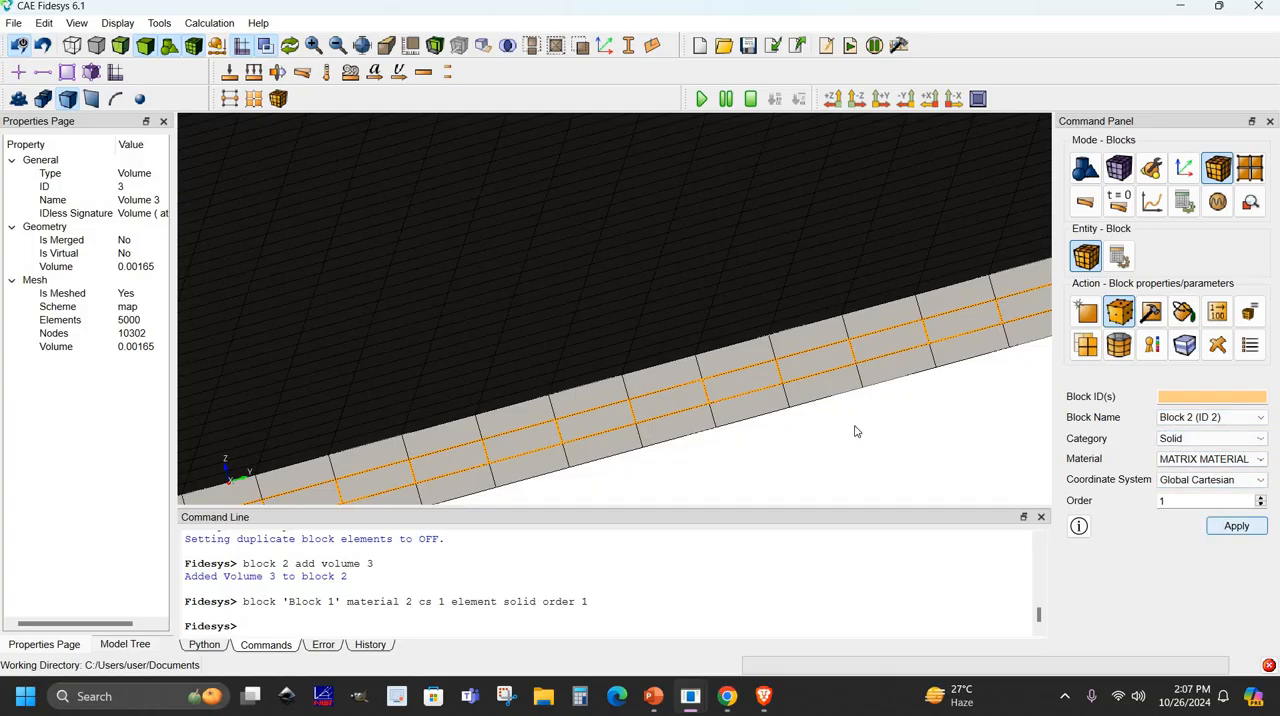
- Start a new displacement boundary condition on curves and select only the plate's first bottom edge, curve 10
drag(850, 413, 820, 423)
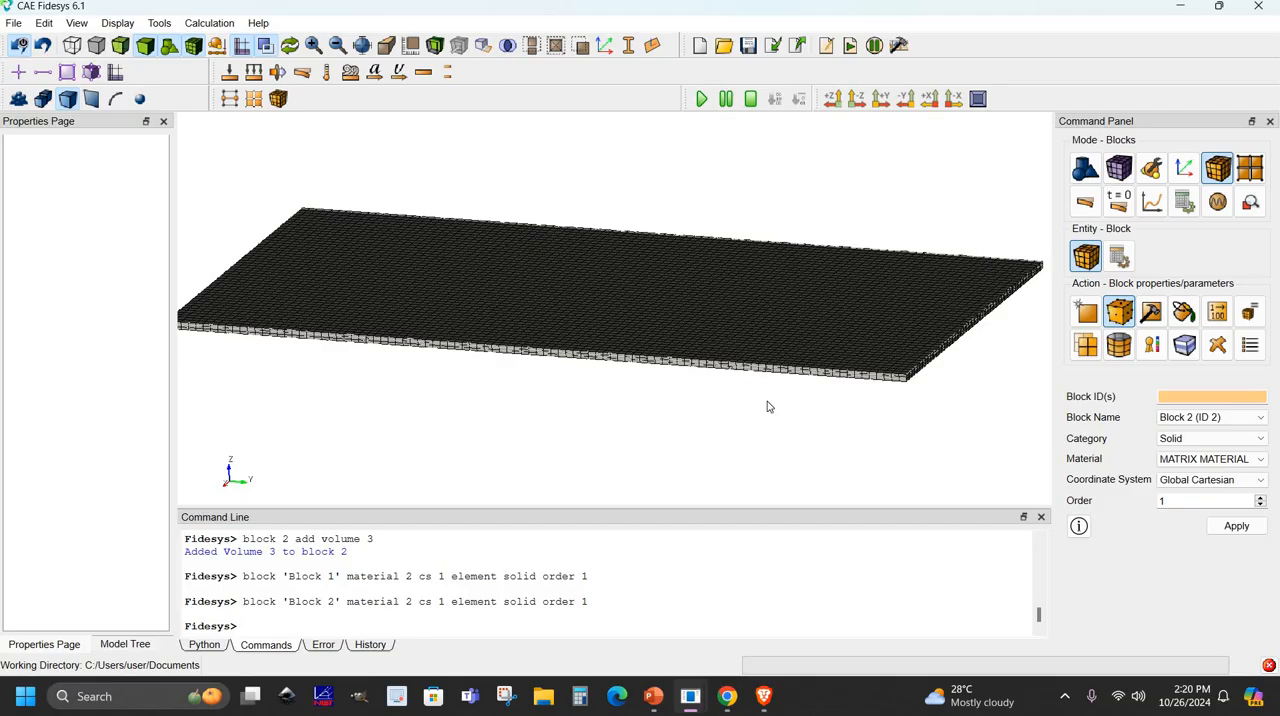
click(1086, 204)
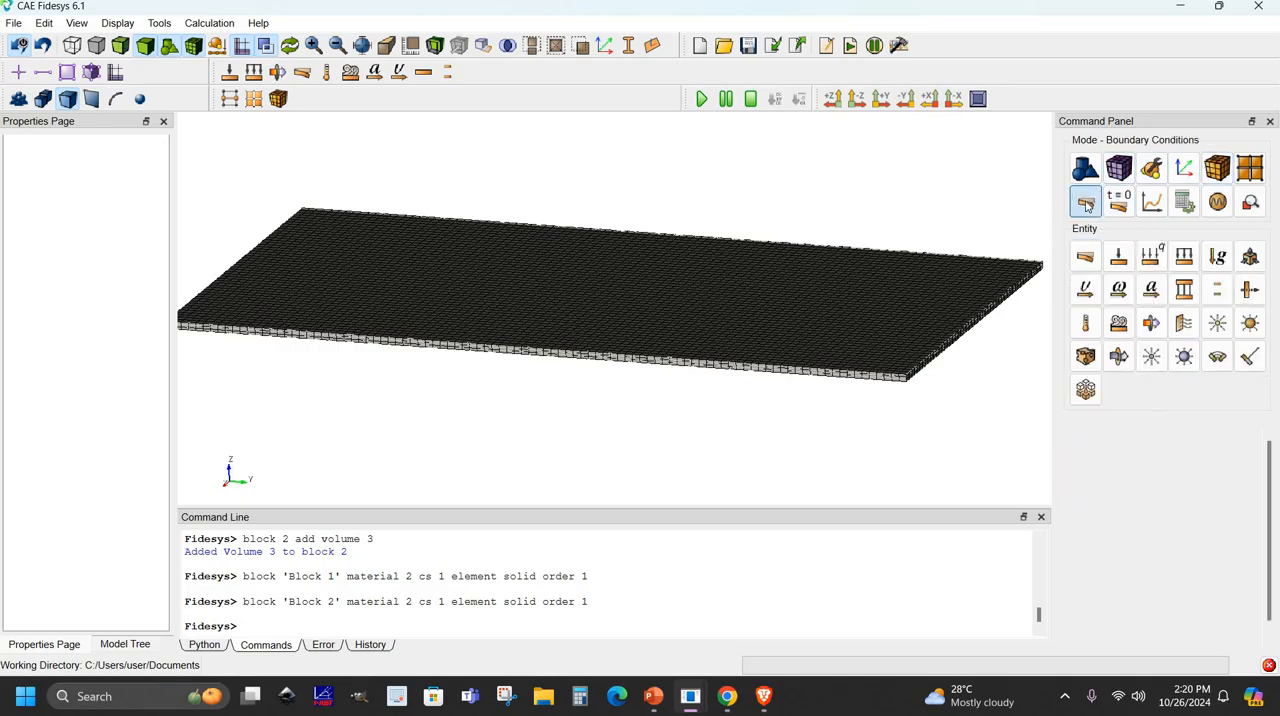
click(1086, 257)
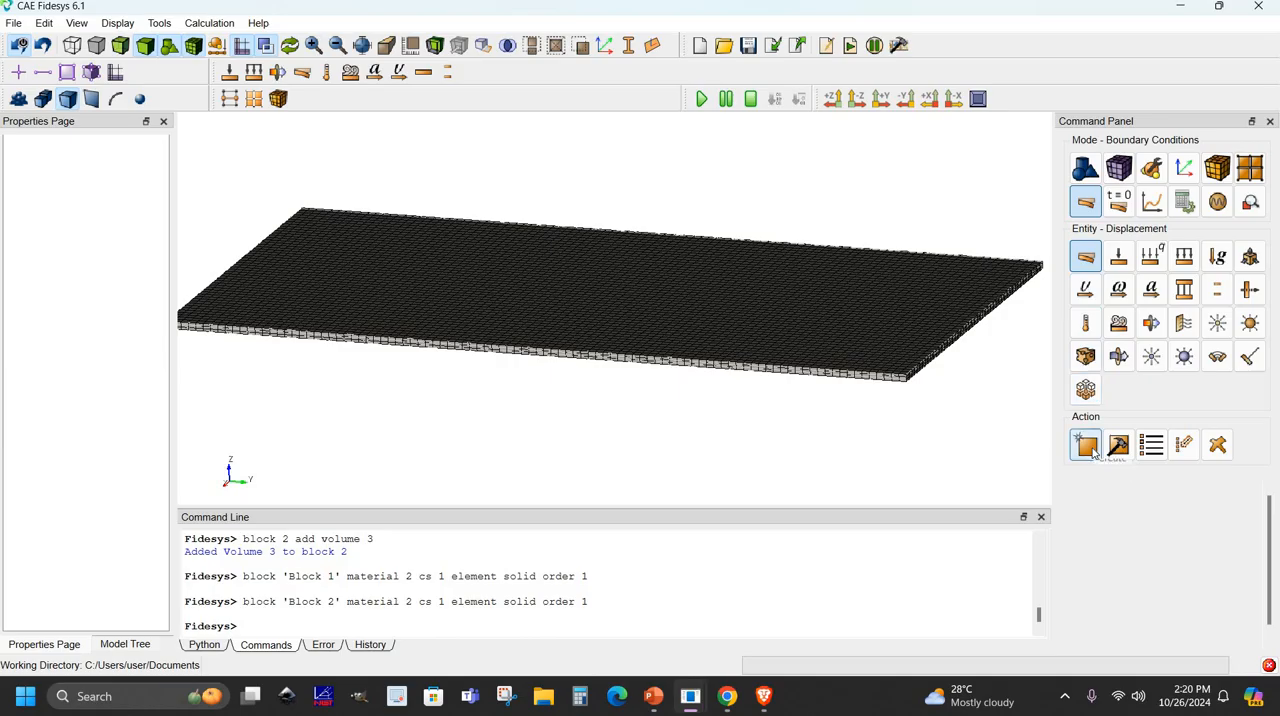
click(1087, 446)
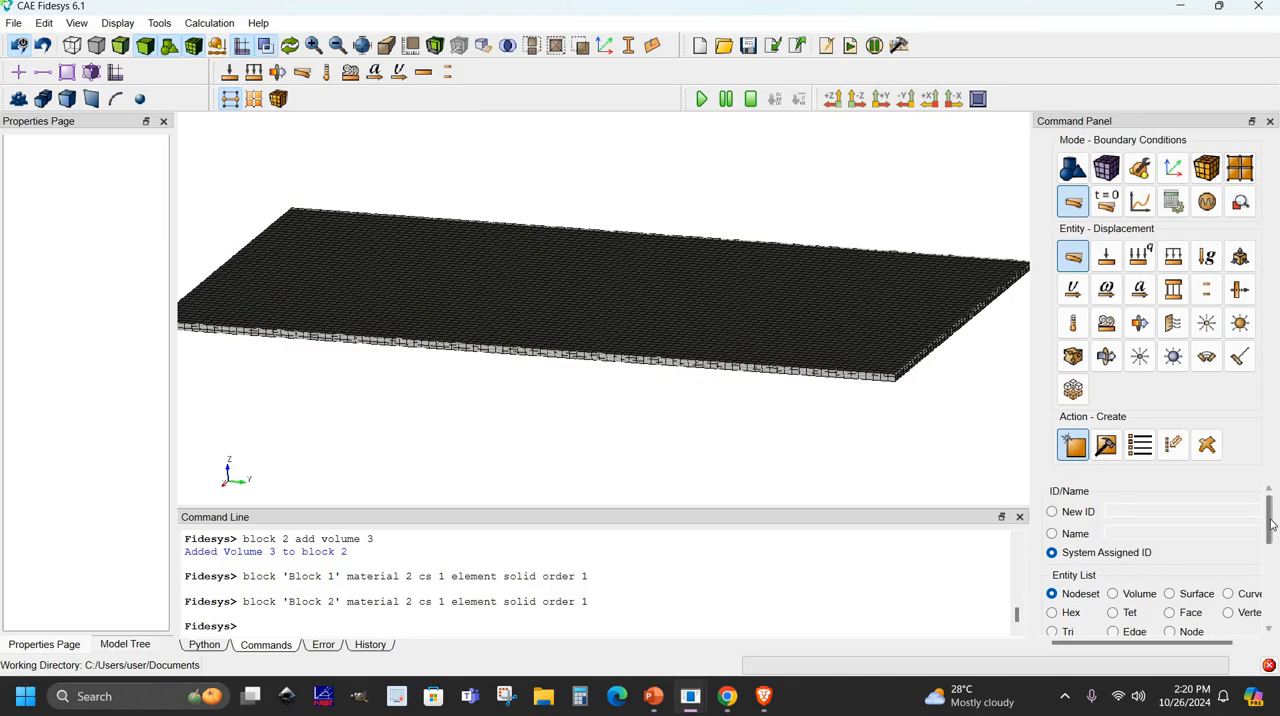
drag(1270, 501, 1270, 521)
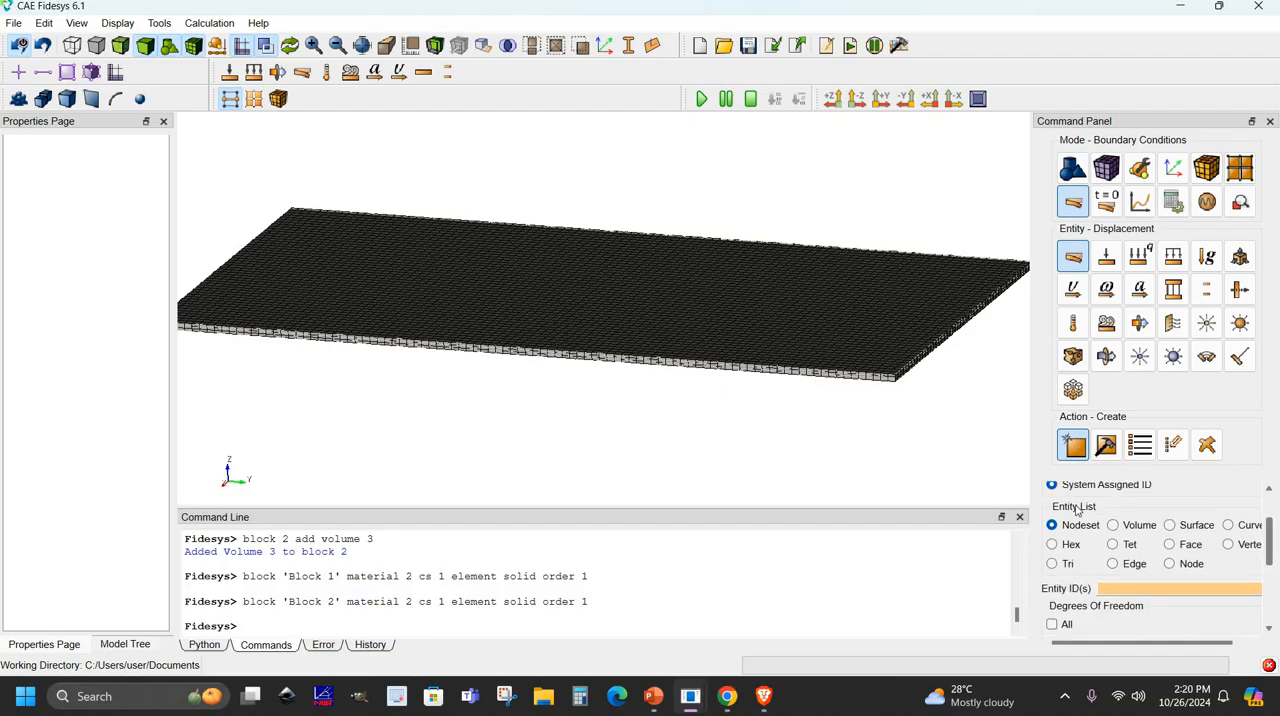
click(1229, 525)
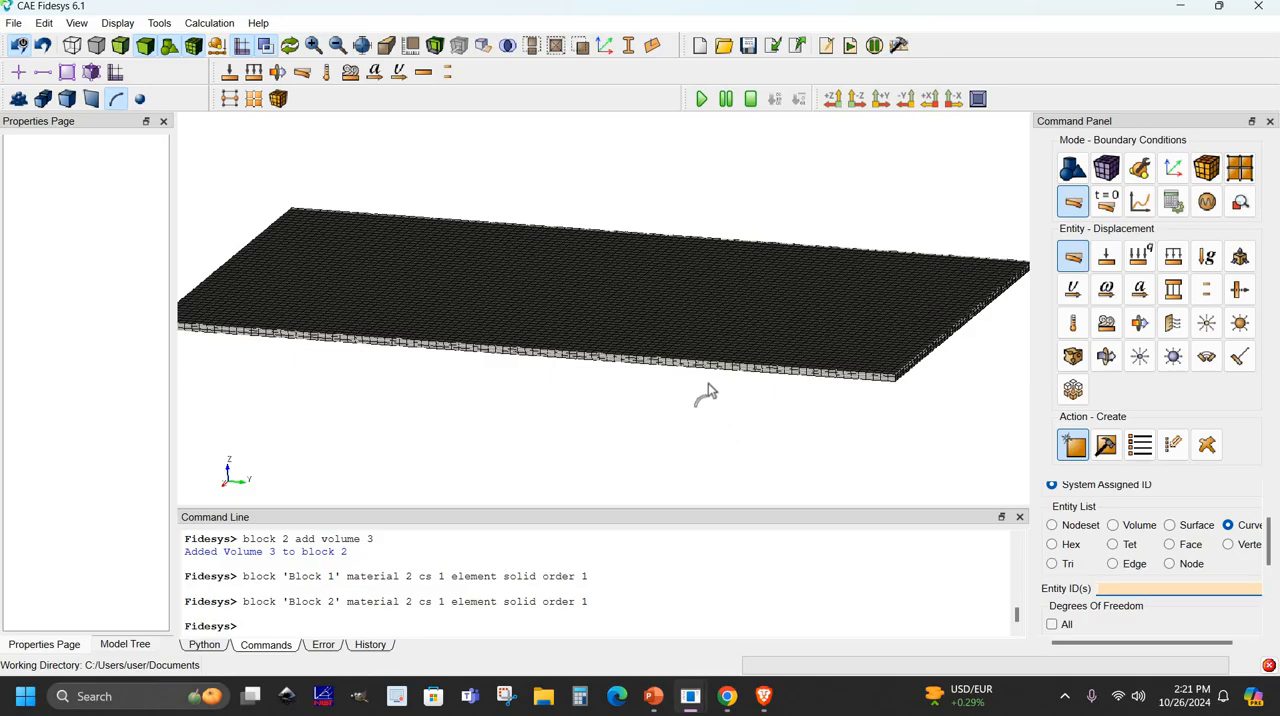
scroll(708, 385, up, 2)
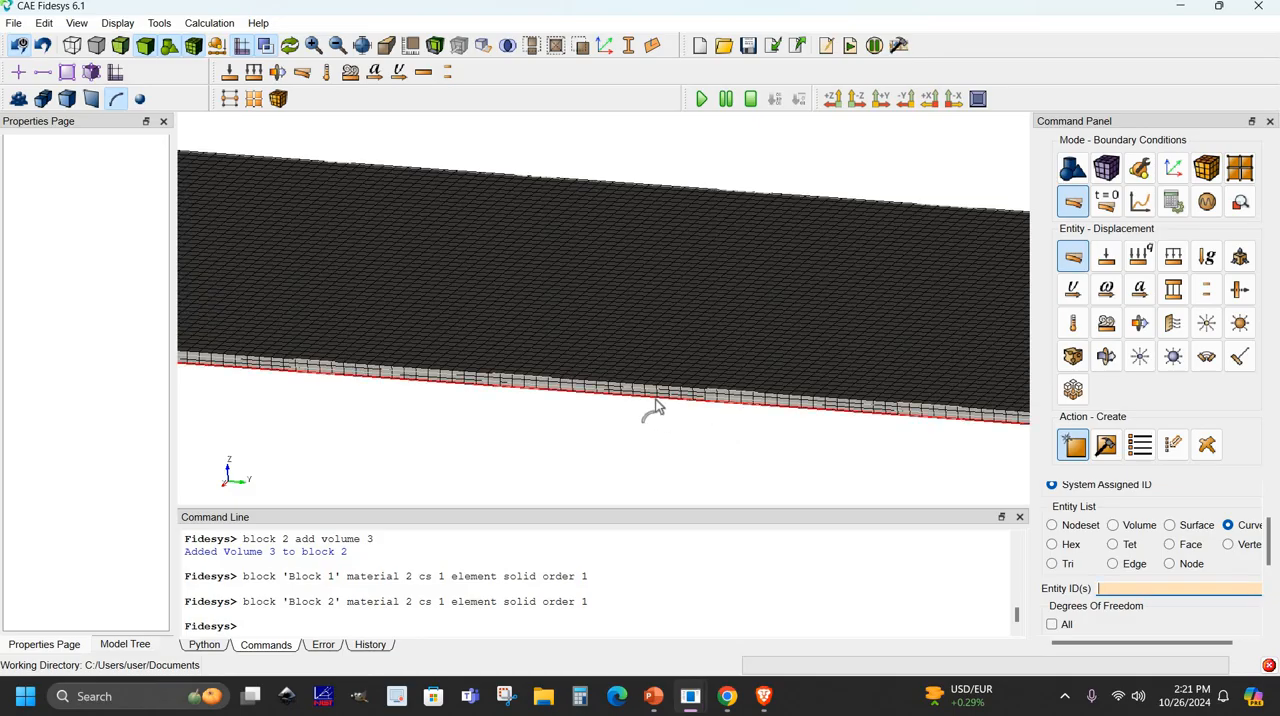
click(654, 409)
drag(654, 412, 768, 404)
ctrl+click(758, 401)
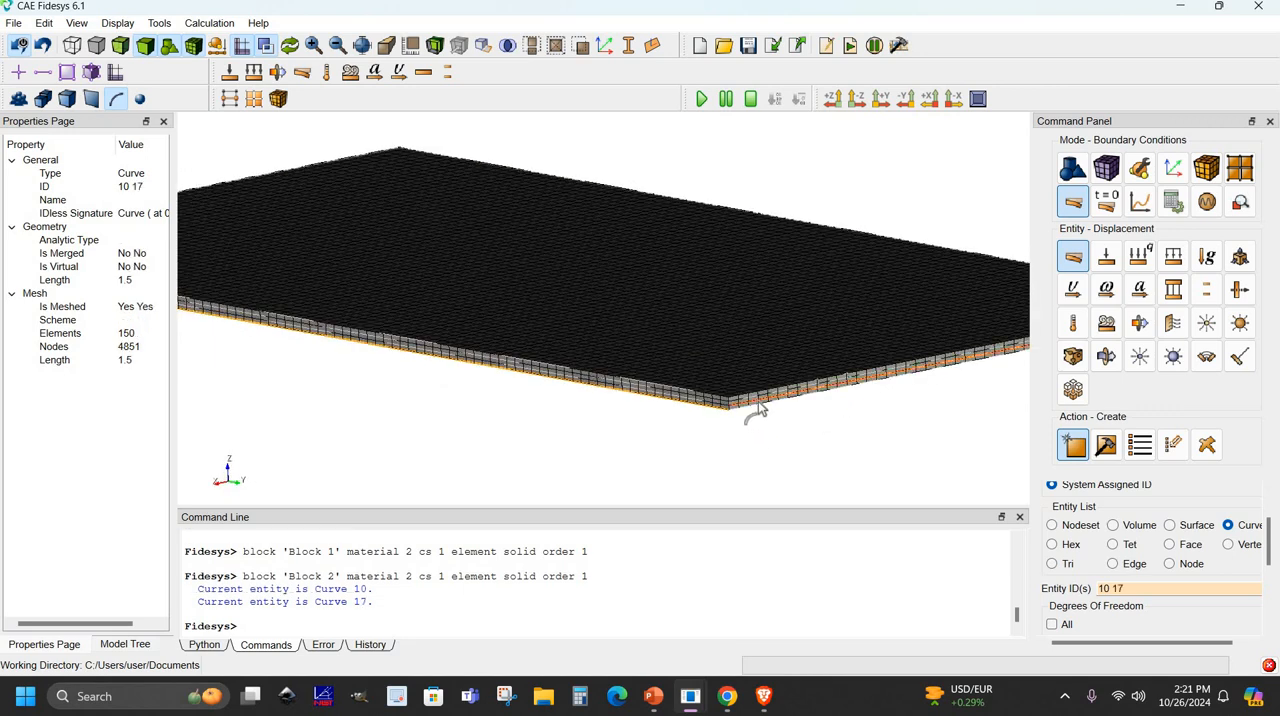
ctrl+click(764, 405)
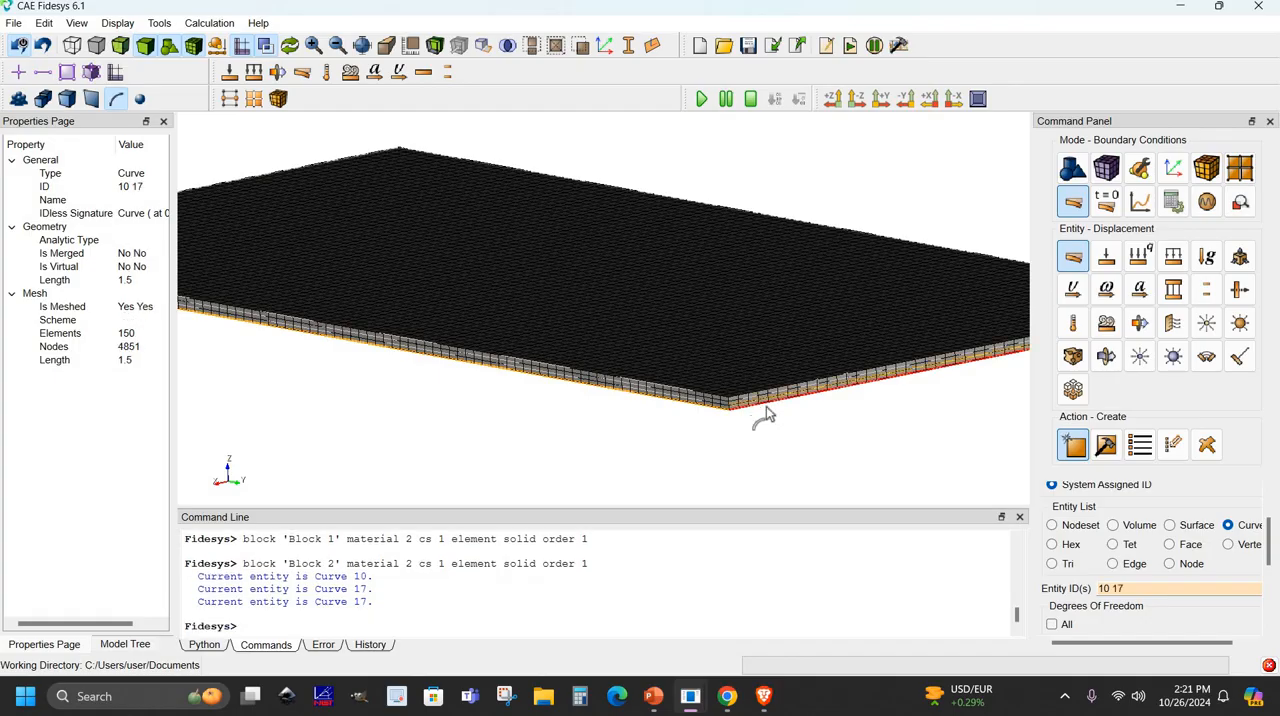
drag(789, 421, 675, 380)
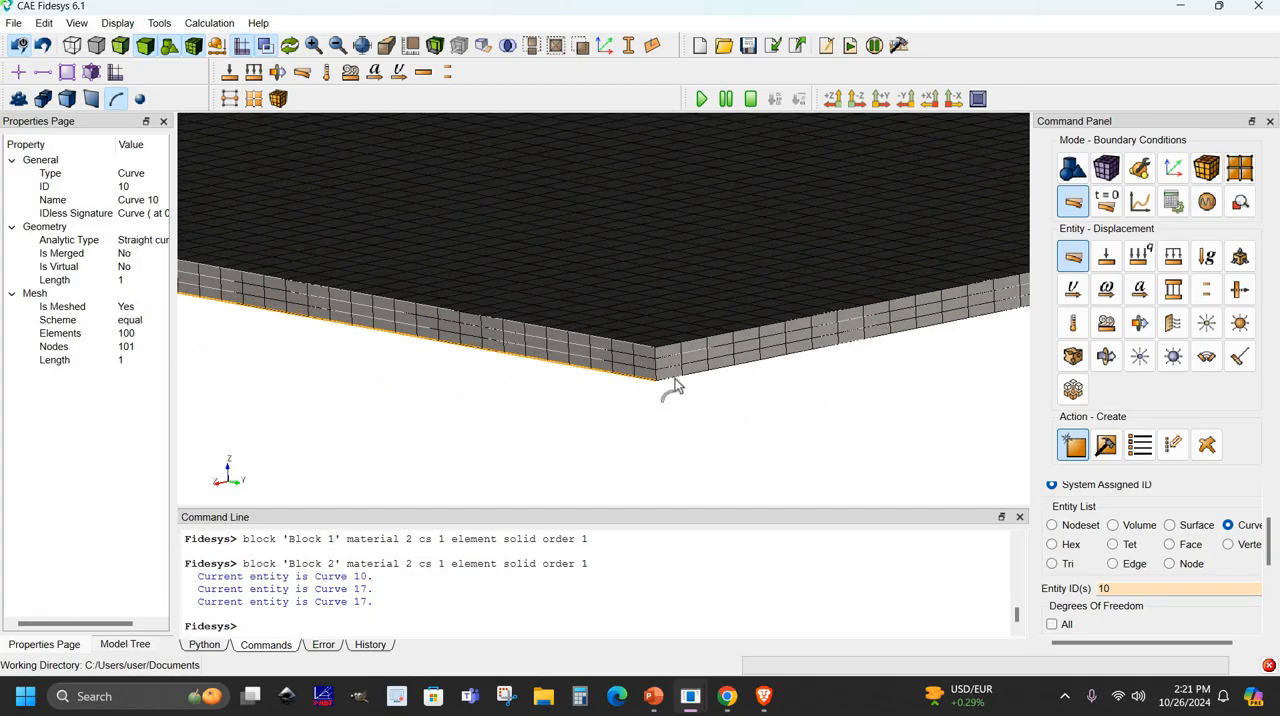
- Add the plate's three remaining bottom edges, curves 9, 12 and 11, to the displacement selection
ctrl+click(675, 379)
drag(757, 383, 700, 270)
ctrl+click(700, 268)
scroll(793, 304, down, 6)
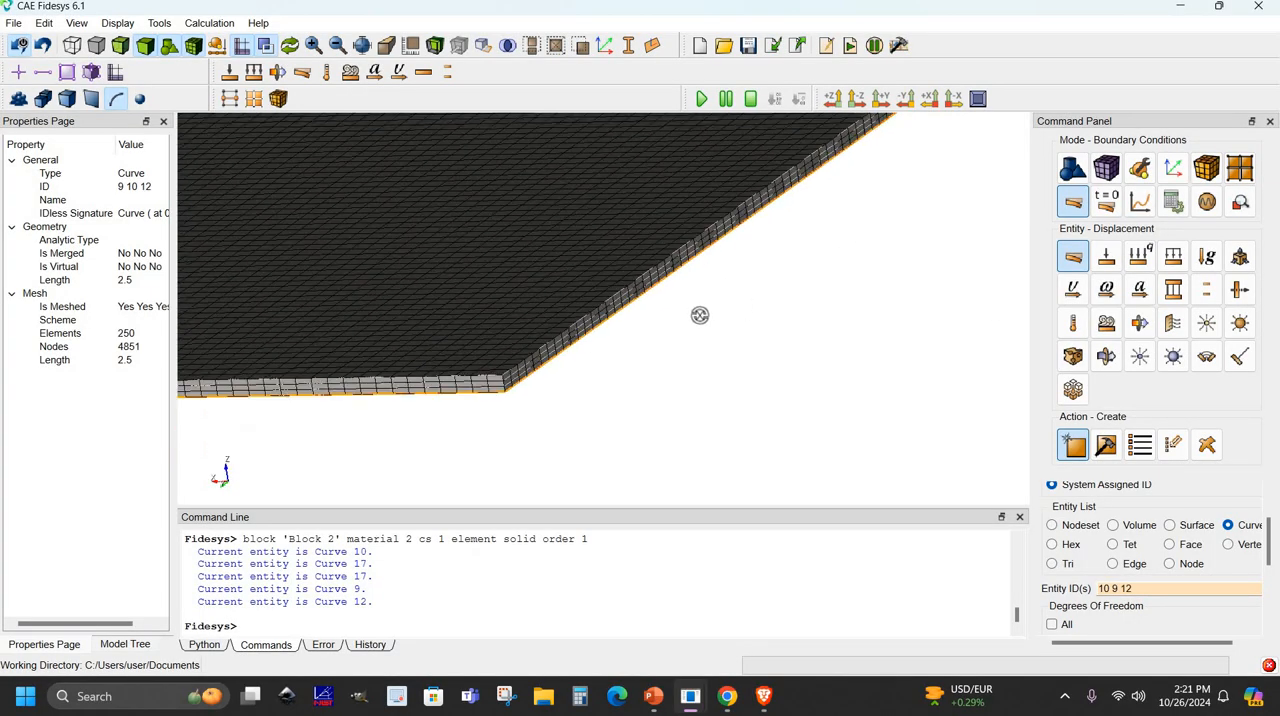
drag(565, 331, 659, 270)
ctrl+click(659, 263)
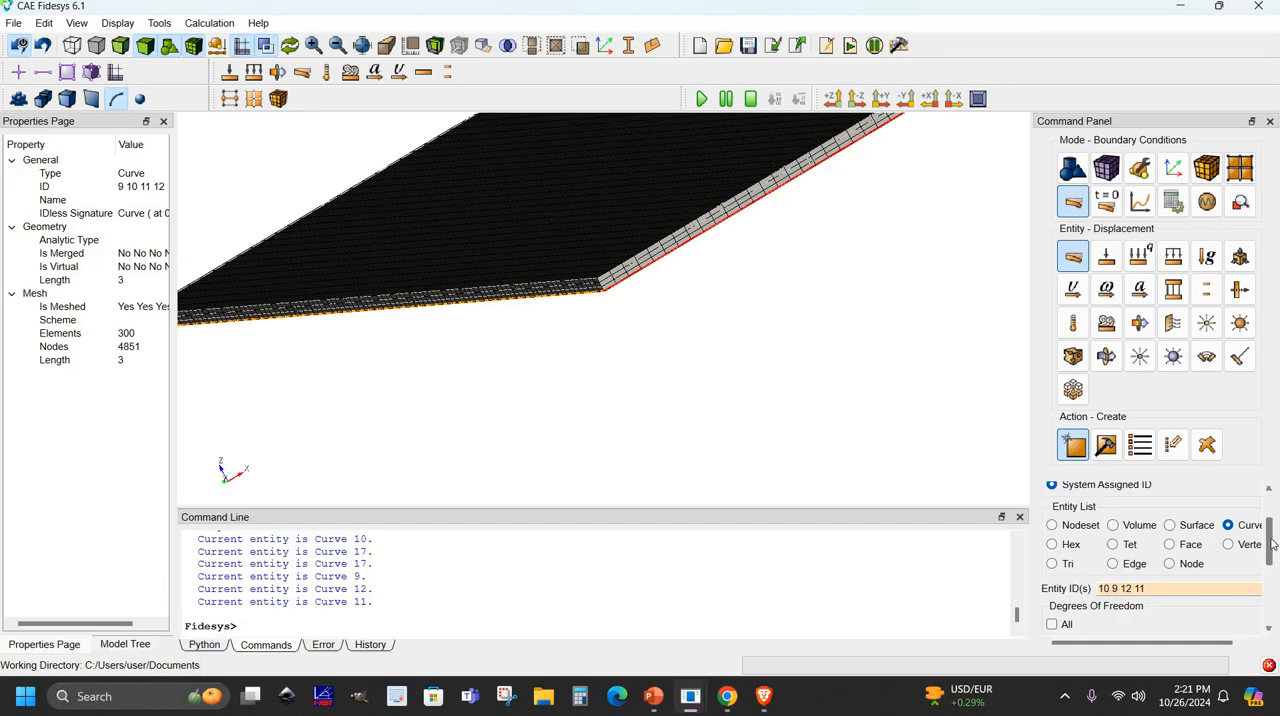
- Fix all degrees of freedom of the selected bottom edges with a DOF value of 0 and create the displacement
drag(1273, 551, 1275, 590)
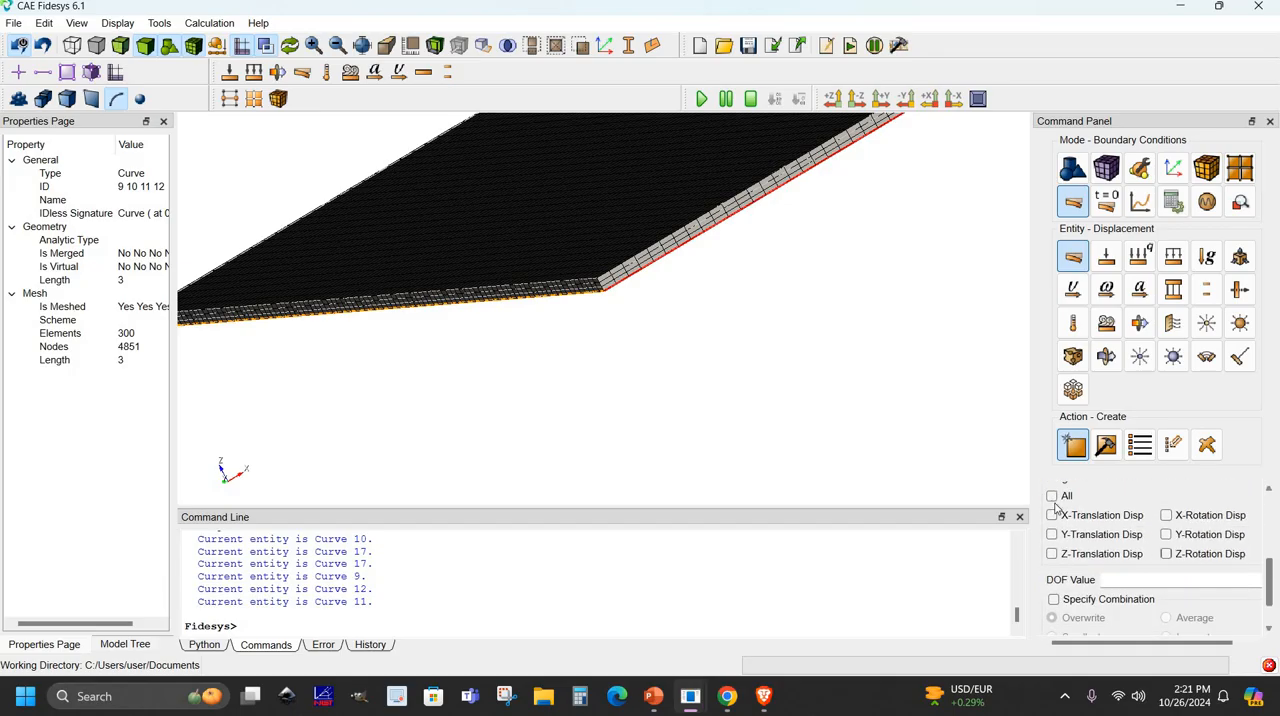
click(1052, 497)
scroll(1124, 545, down, 2)
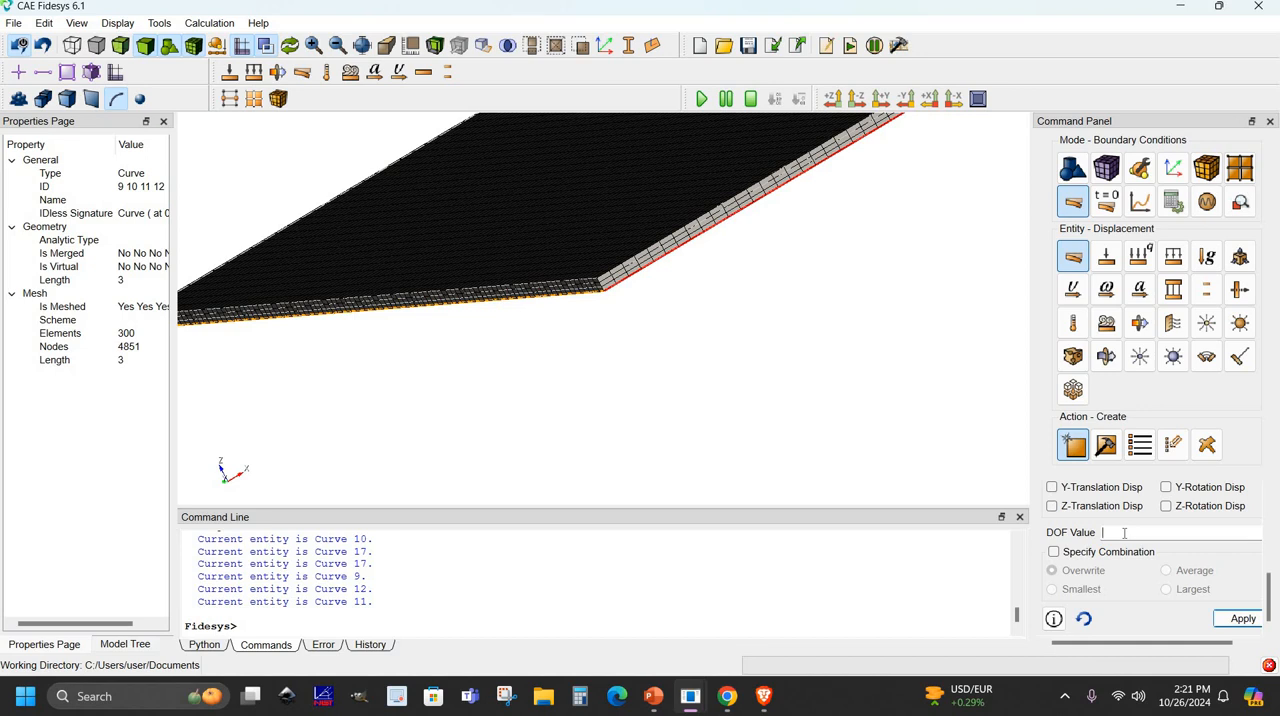
text(0)
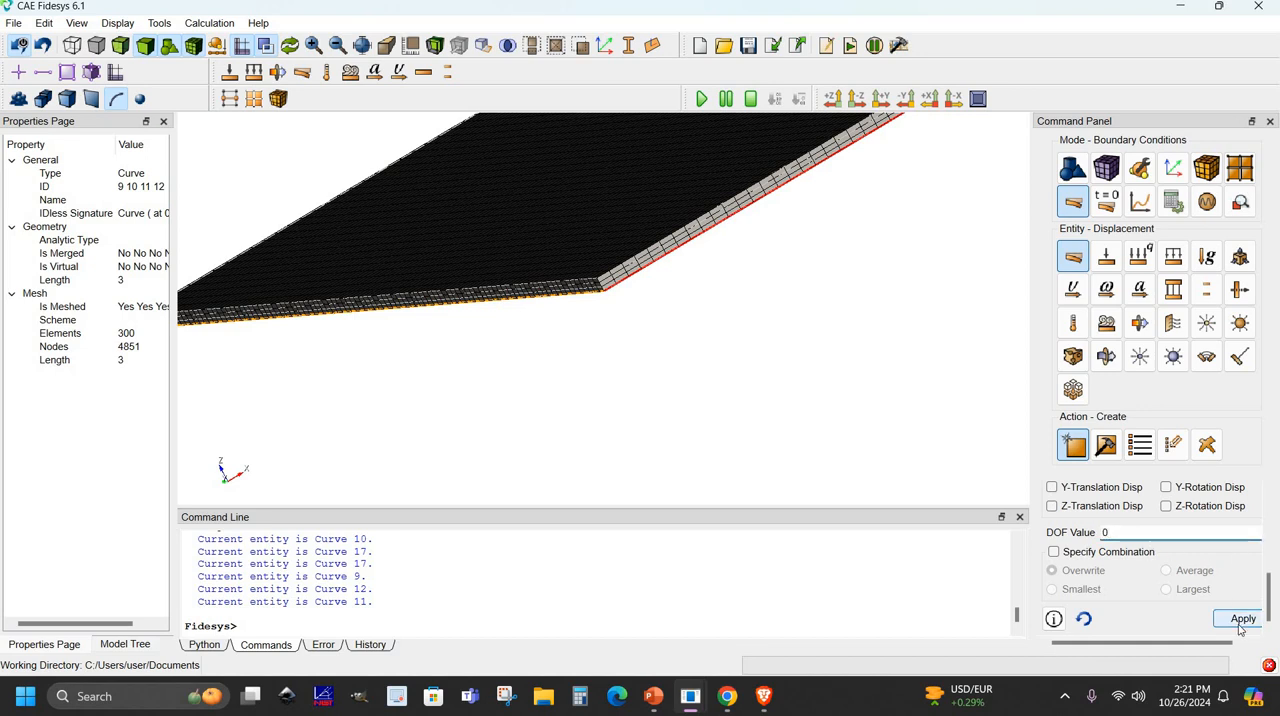
click(1240, 620)
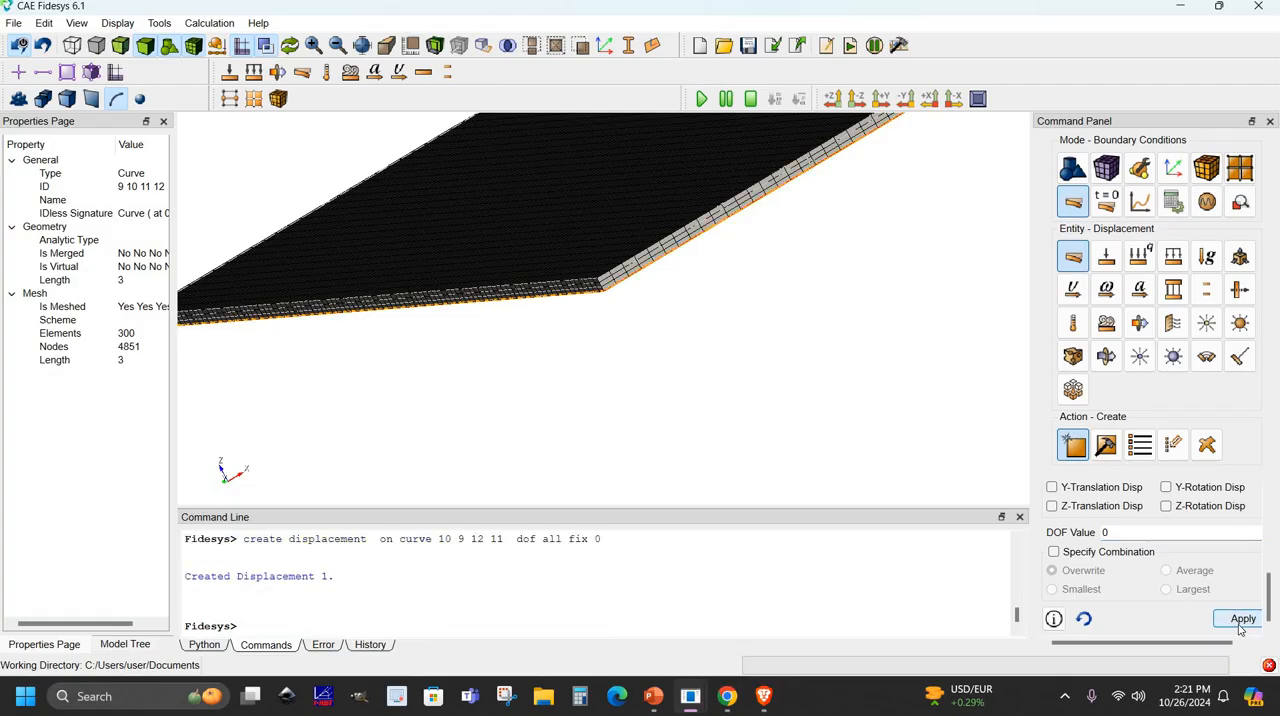
- Create a pressure load with magnitude 1E+6 on the plate's top surface, surface 1
click(1176, 262)
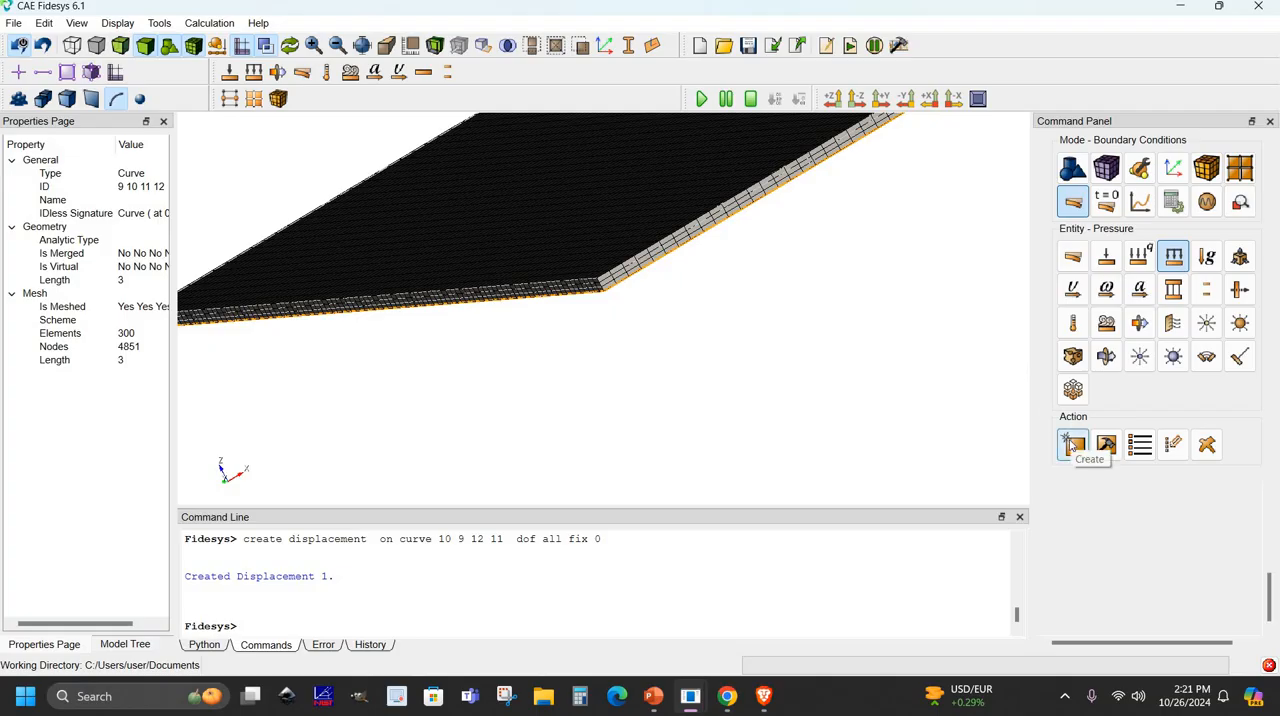
click(1072, 446)
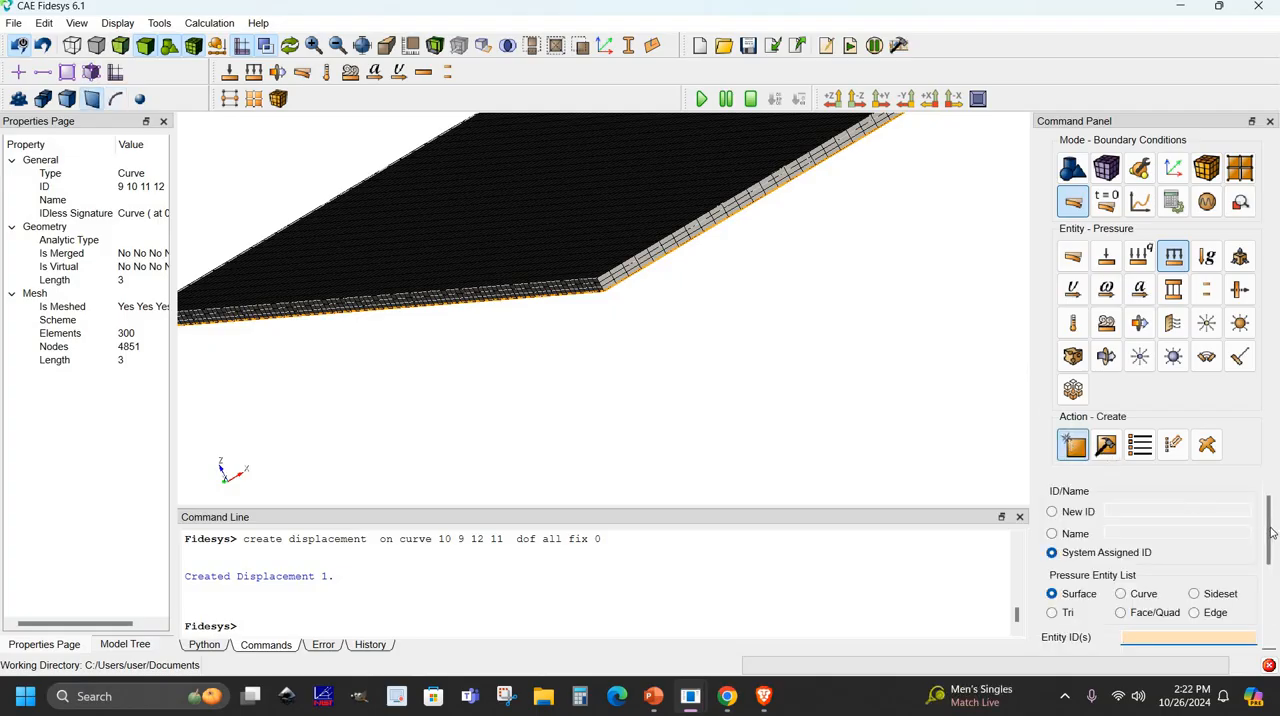
drag(1273, 528, 1273, 555)
scroll(1197, 578, down, 3)
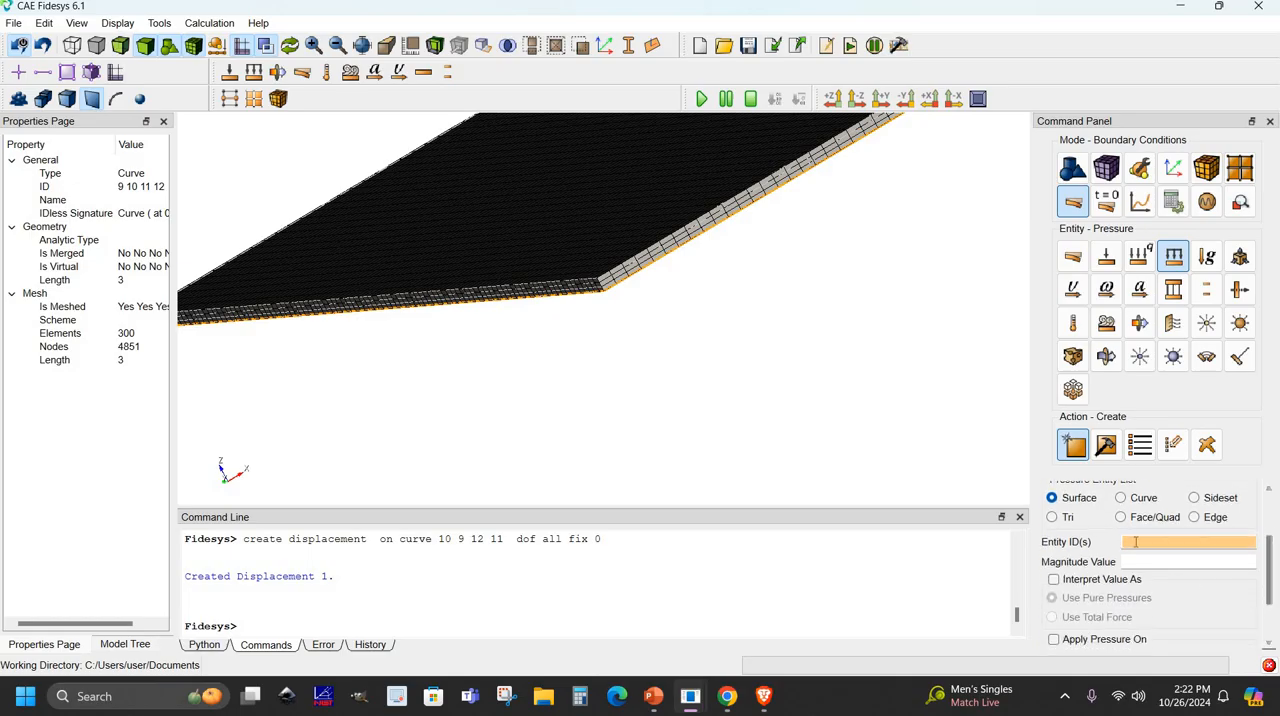
click(565, 240)
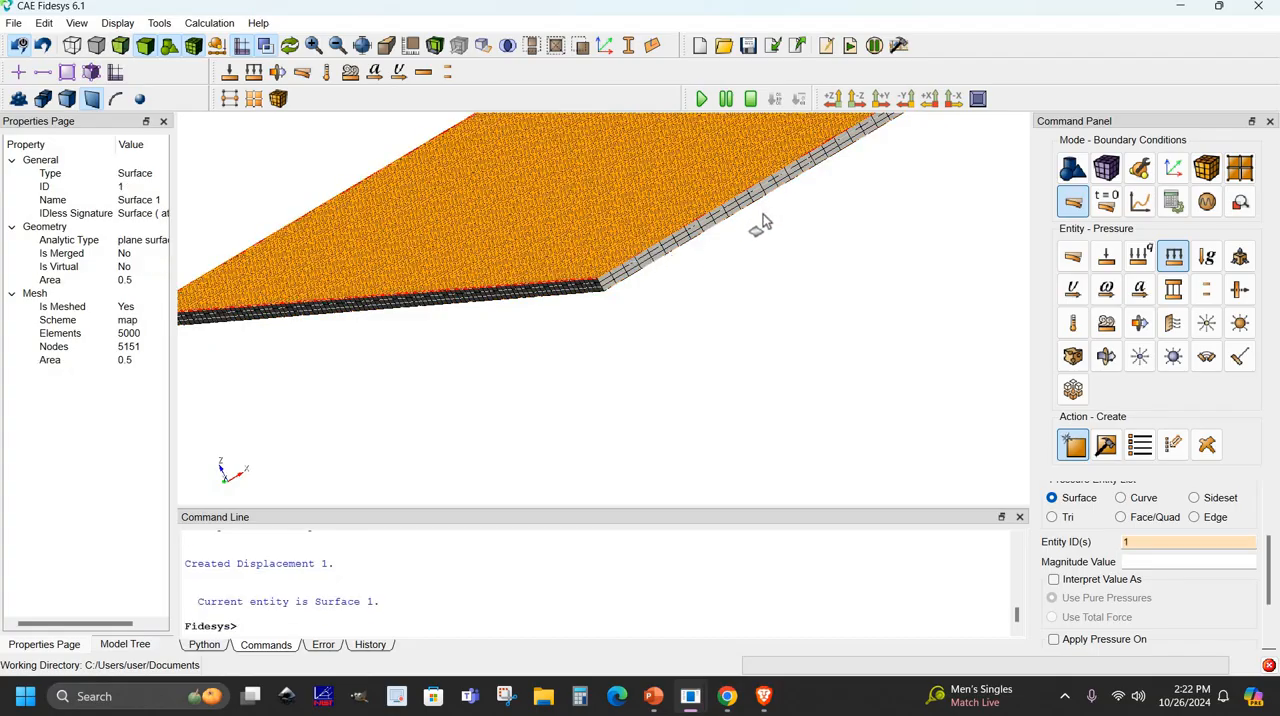
scroll(783, 263, down, 5)
drag(824, 266, 823, 277)
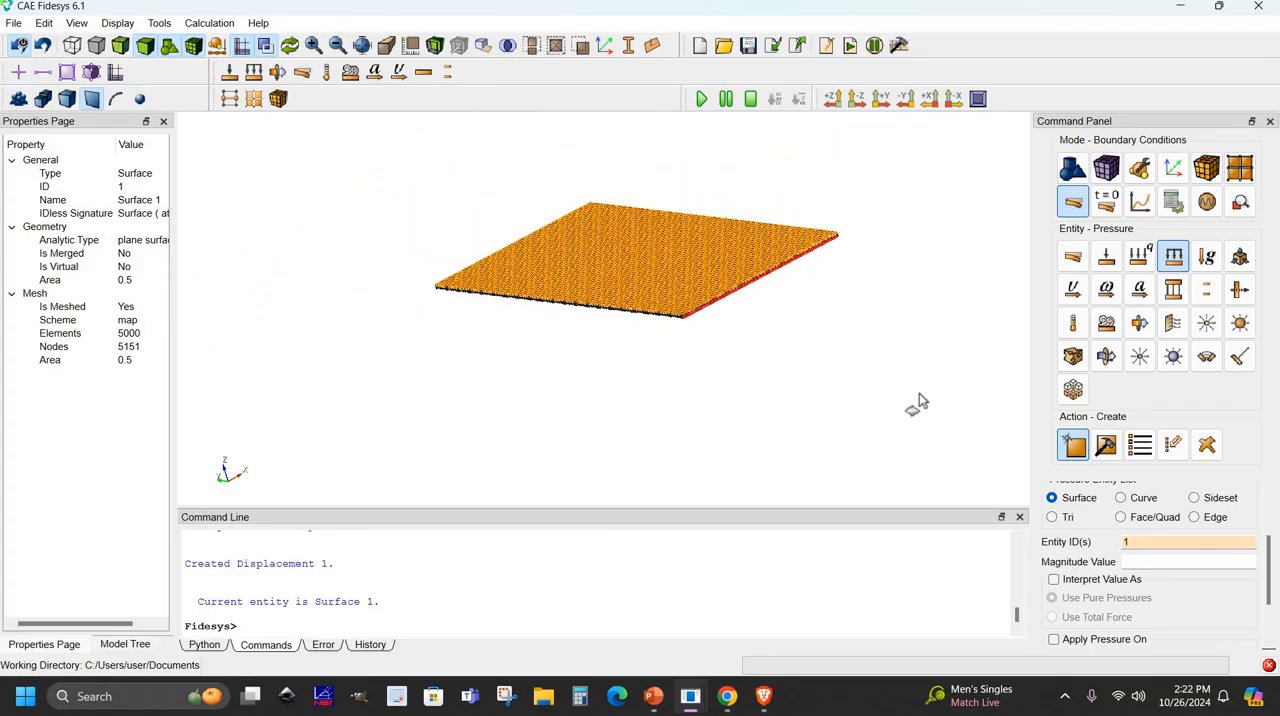
click(1144, 567)
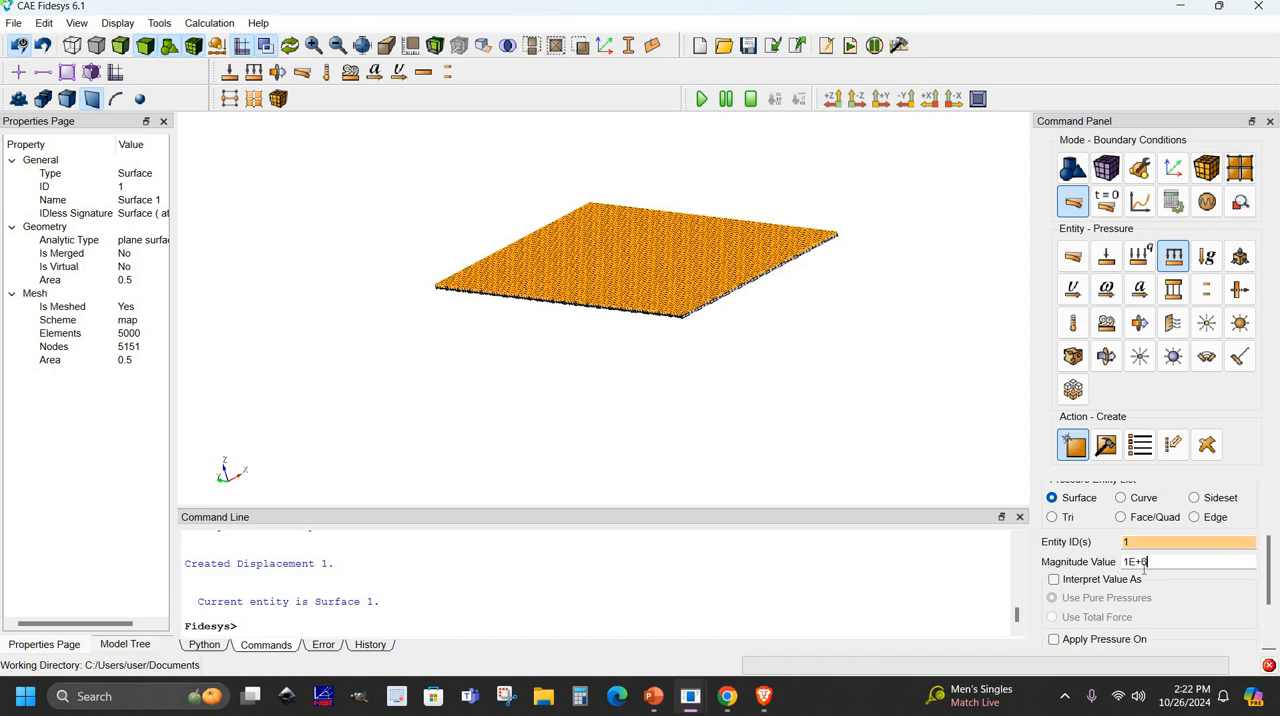
scroll(1216, 628, down, 2)
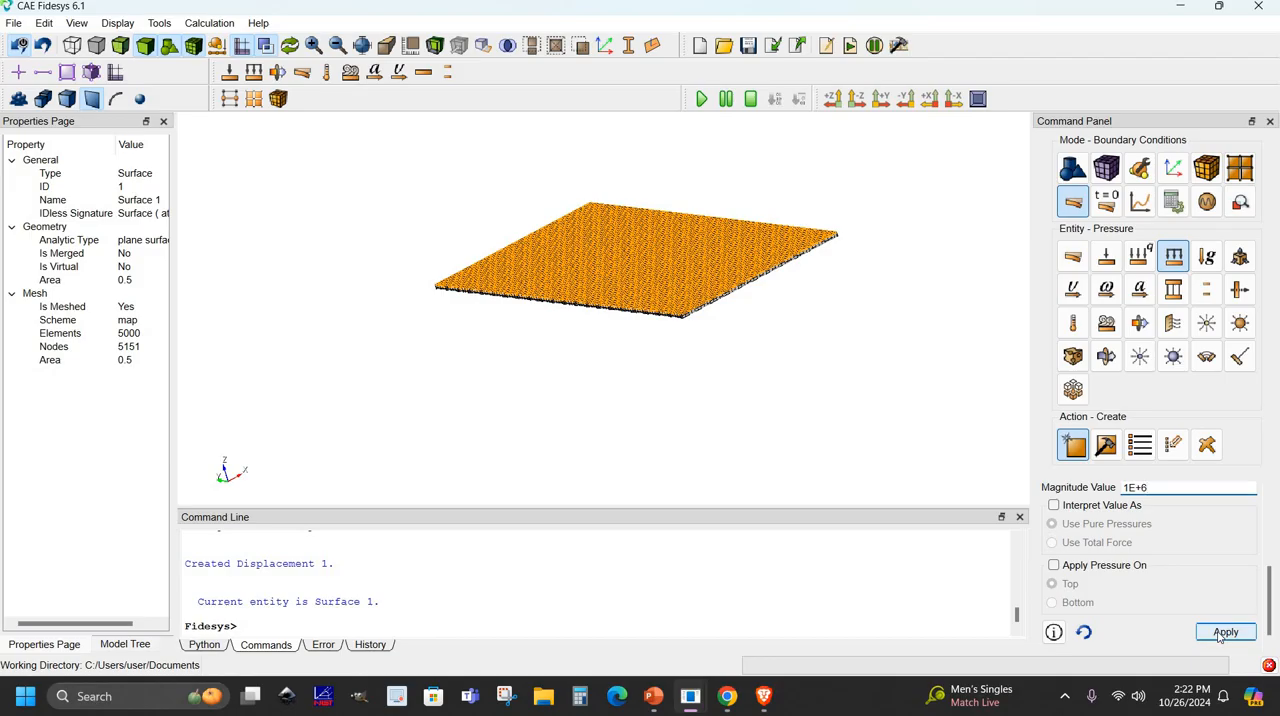
click(1222, 632)
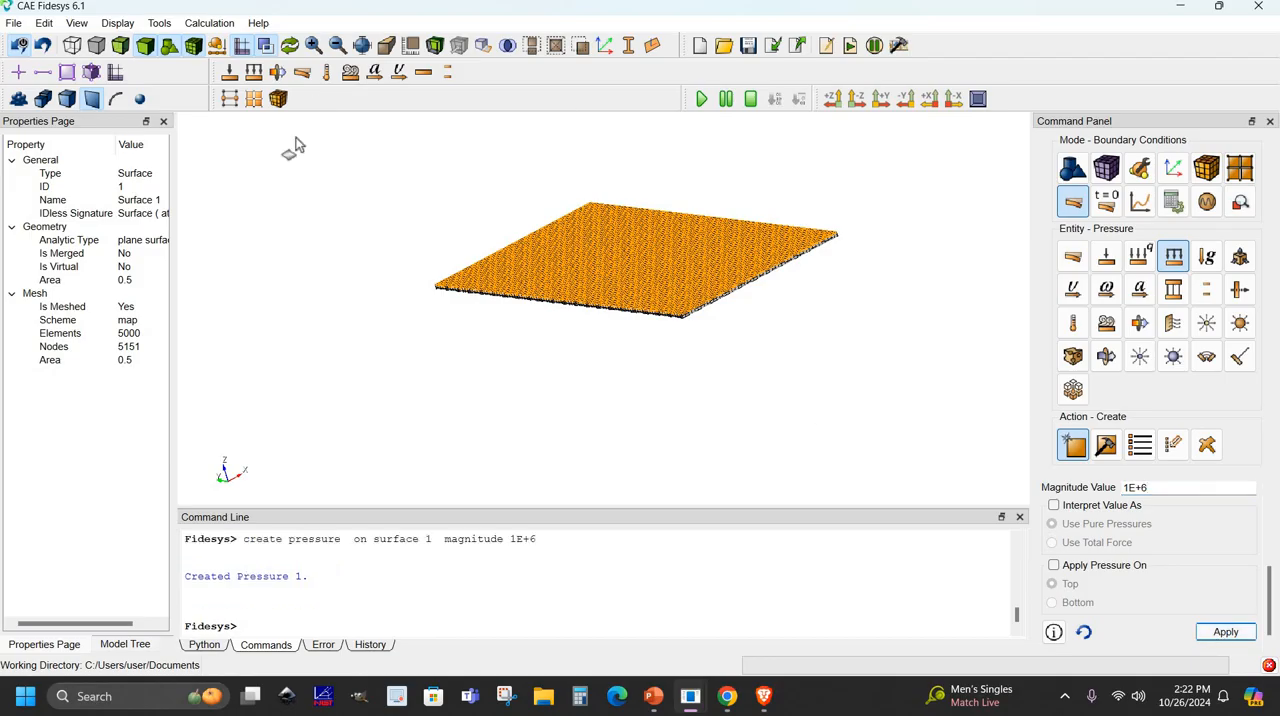
- Undock the properties window and inspect the properties of the pressure load among the model's boundary conditions
drag(109, 126, 329, 171)
drag(377, 236, 404, 228)
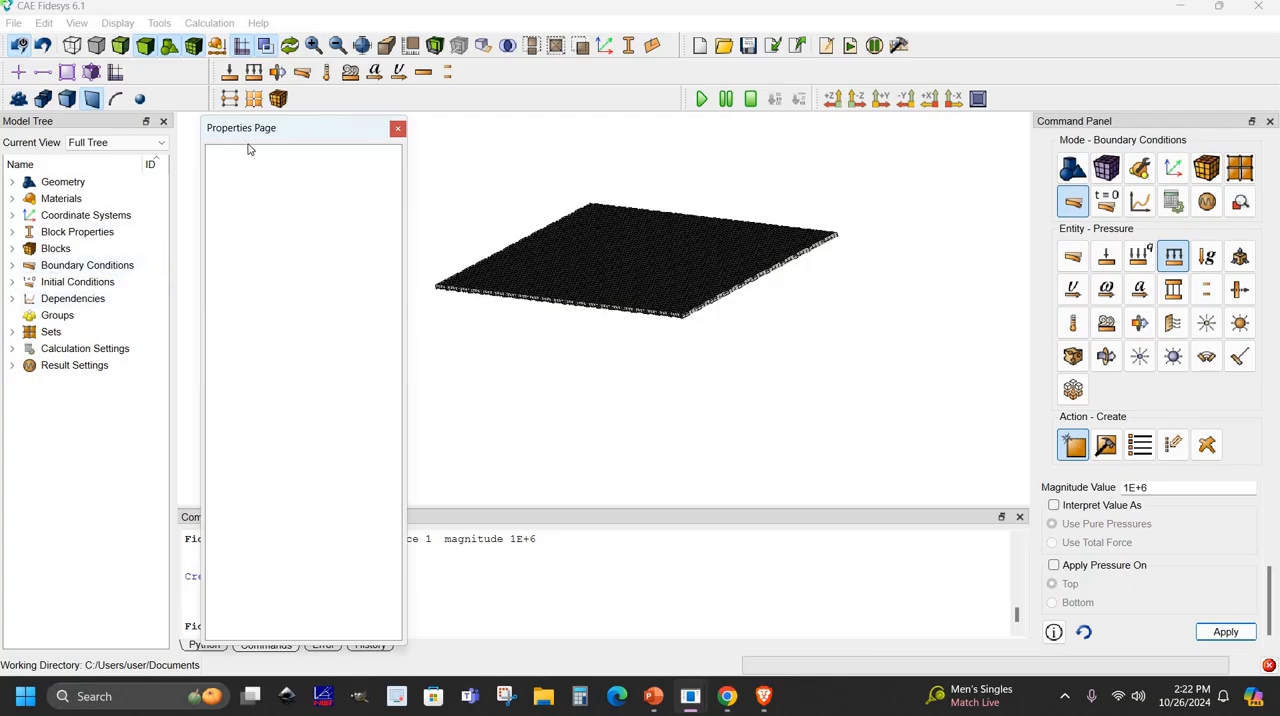
click(16, 266)
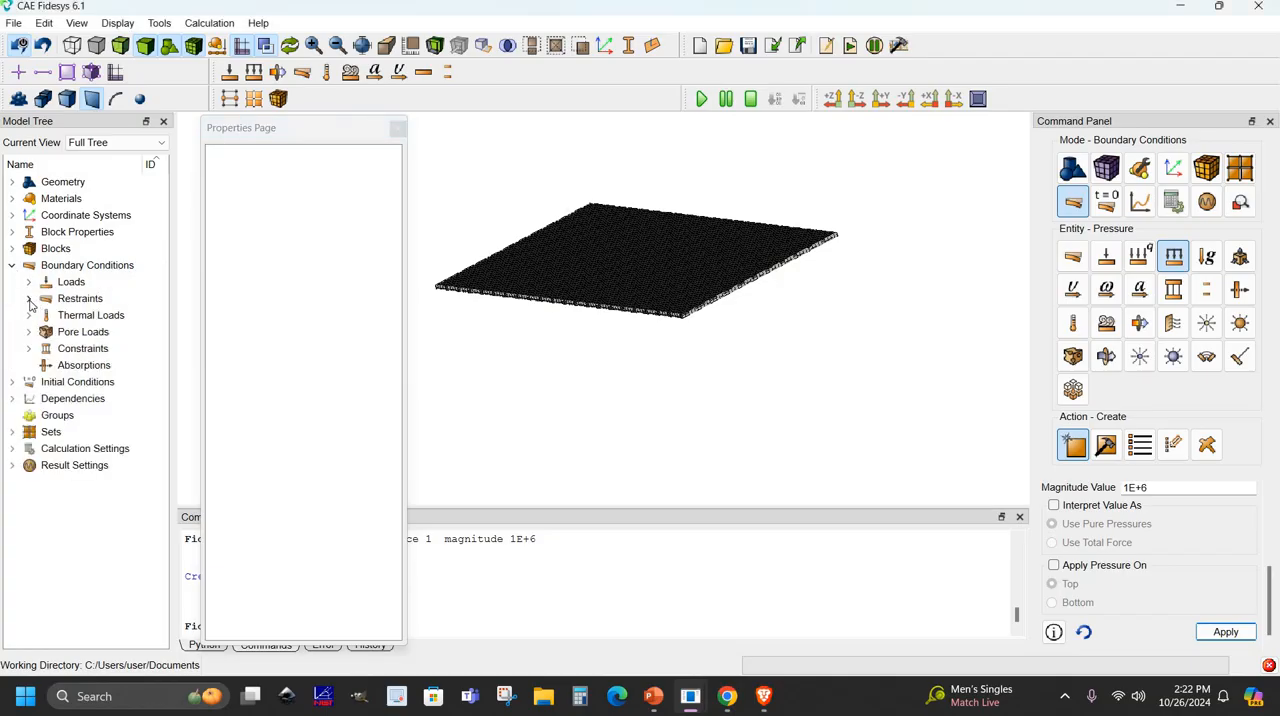
click(28, 282)
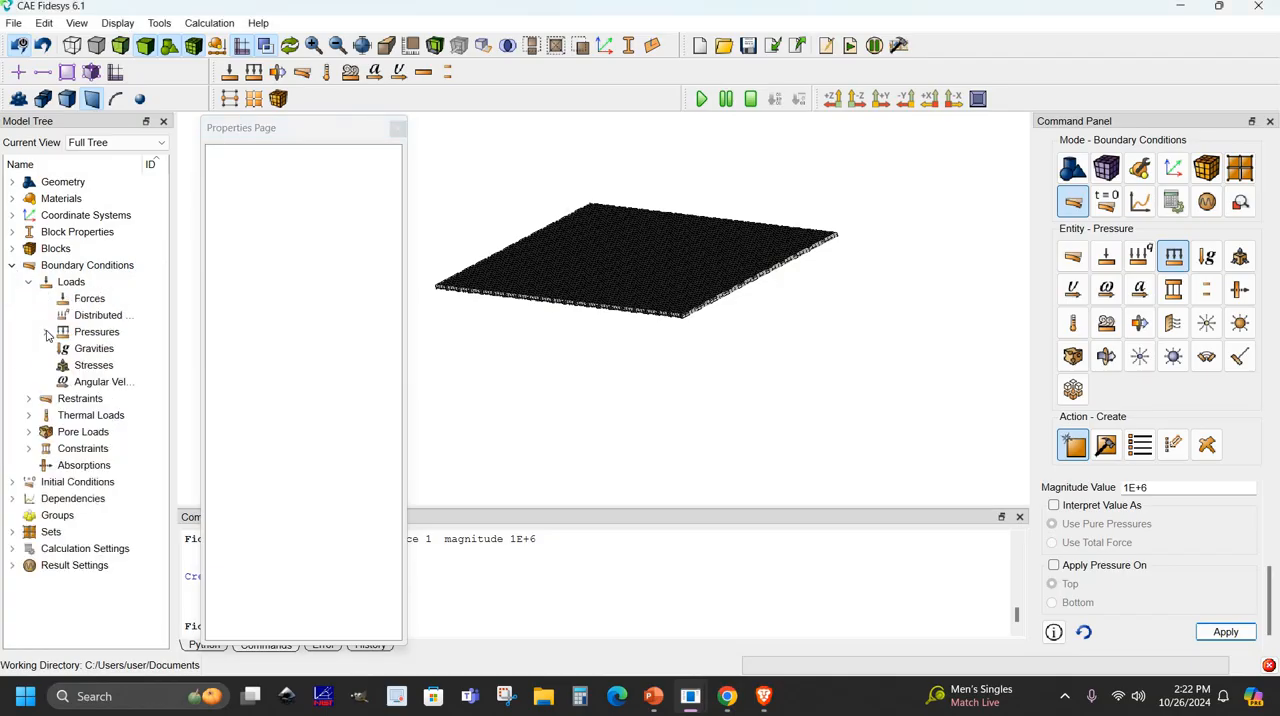
double_click(95, 332)
click(110, 348)
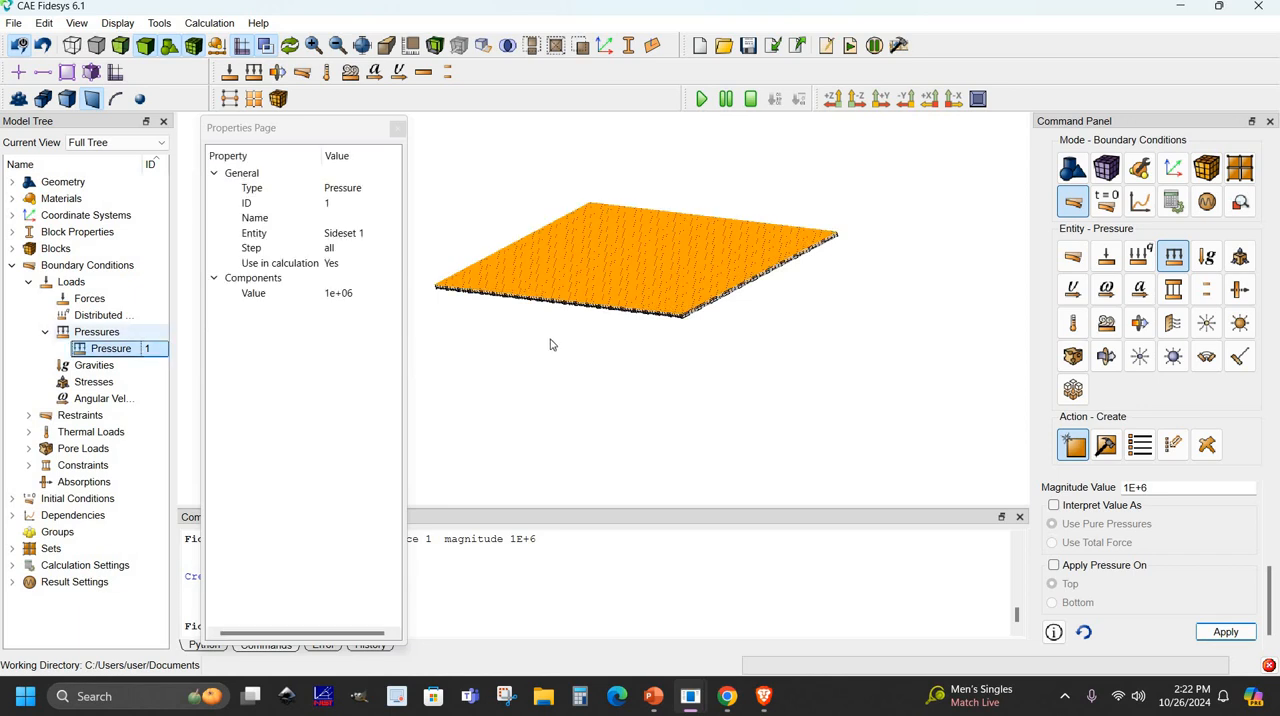
drag(625, 322, 380, 310)
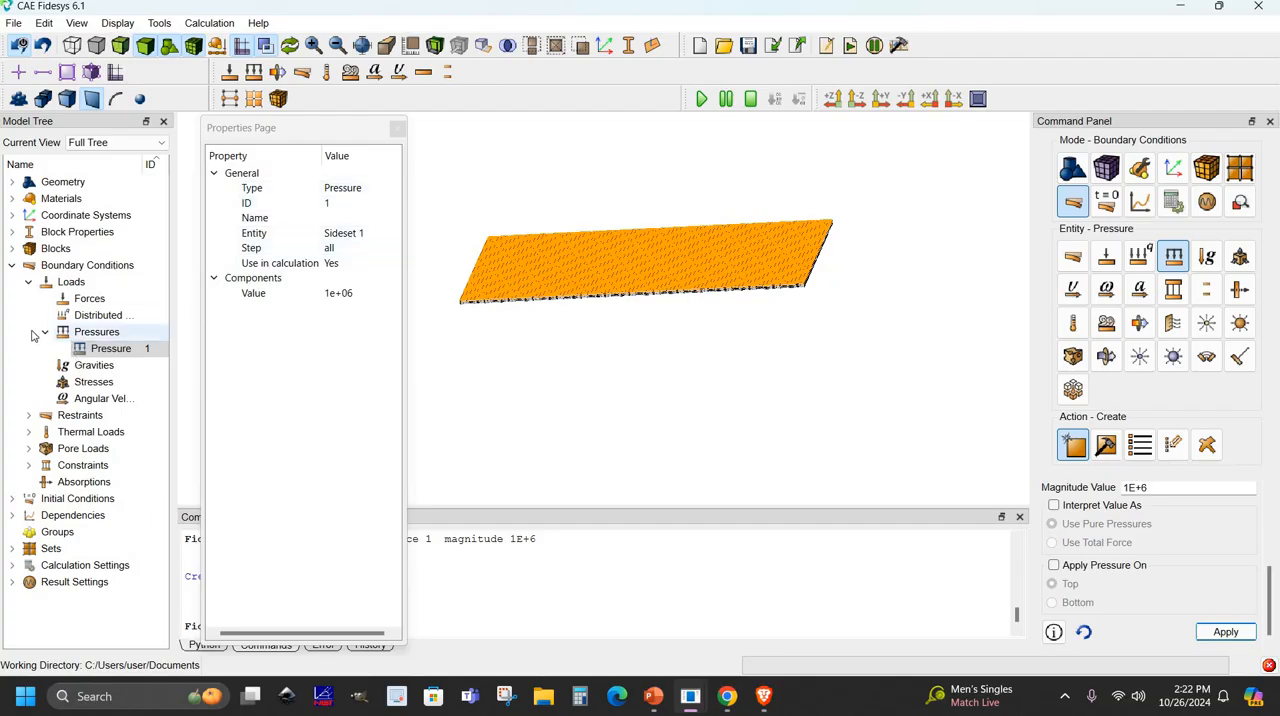
- Inspect the displacement restraint's properties and its location on the plate, and dock the properties window again
click(28, 415)
click(45, 433)
click(95, 452)
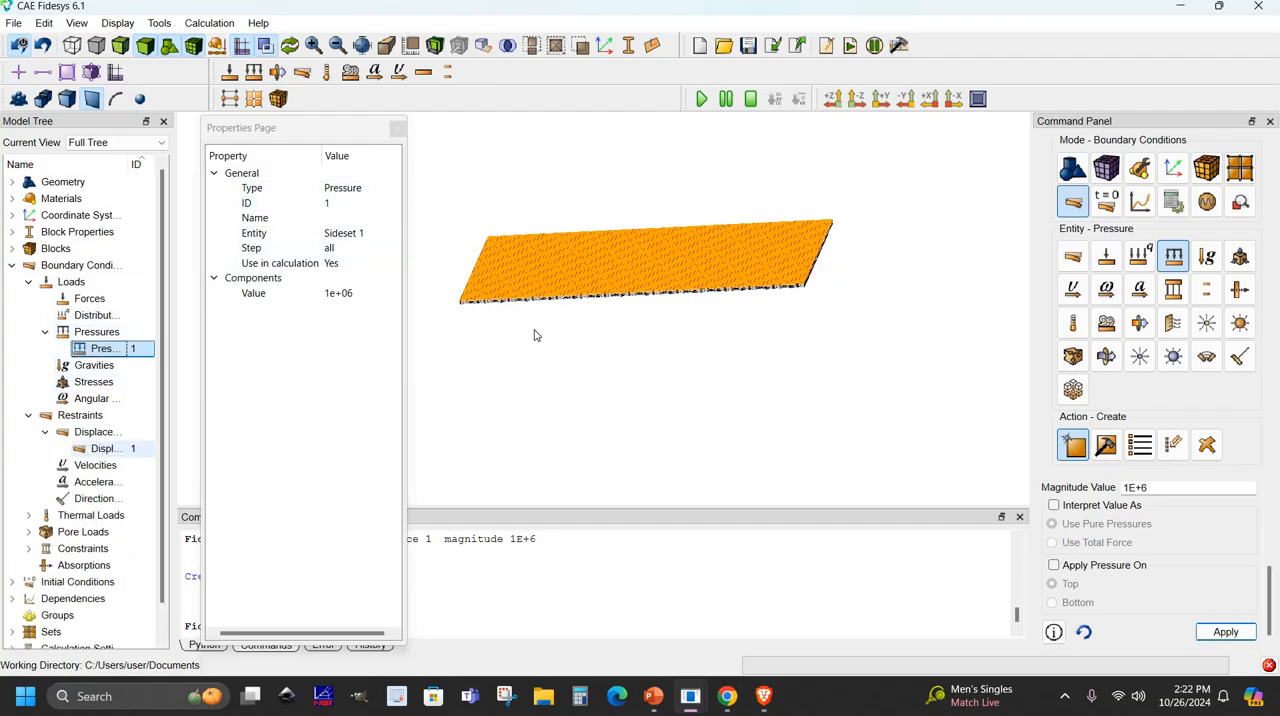
middle_drag(640, 293, 707, 290)
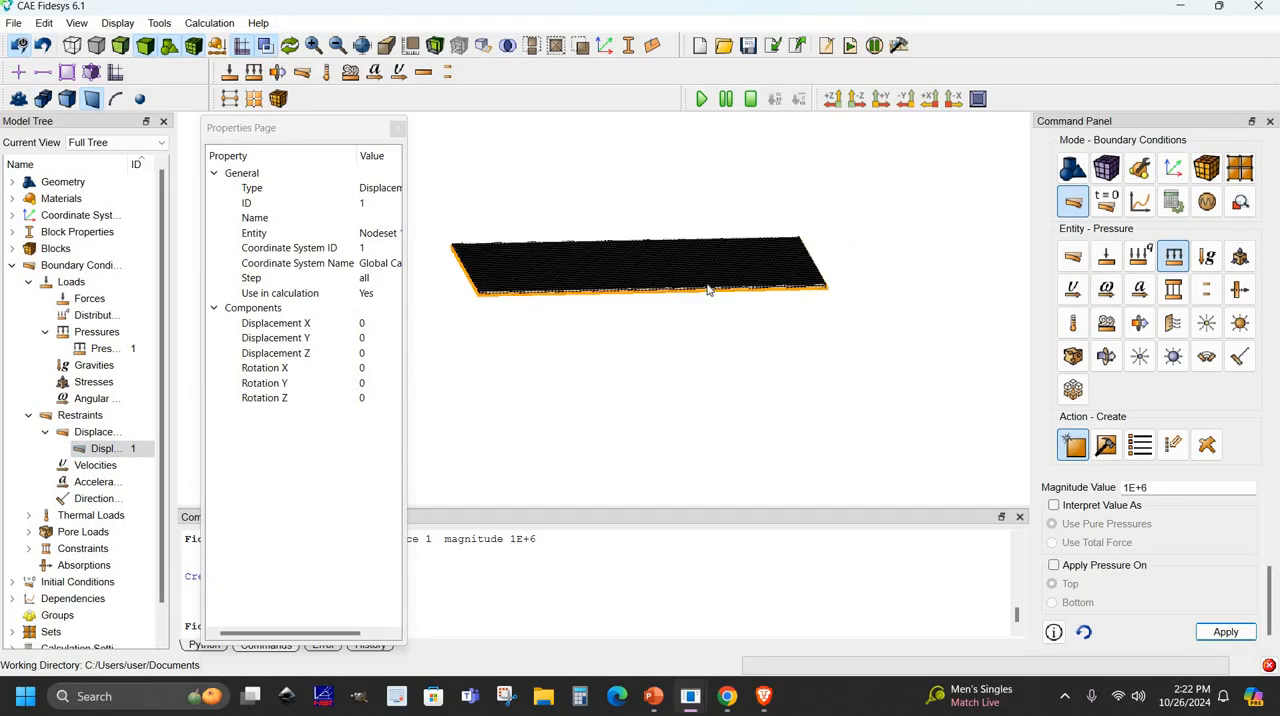
drag(280, 129, 110, 142)
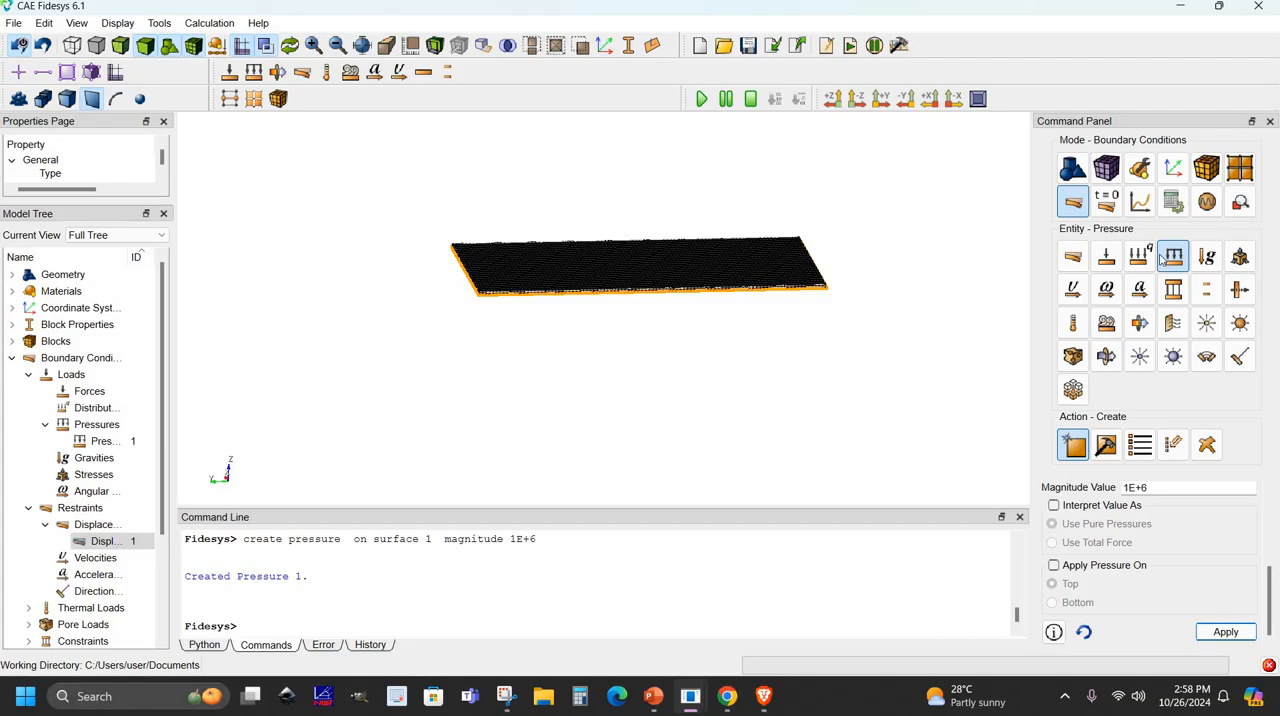
- Set up a 3D effective properties calculation with periodic boundary conditions and the Elasticity model, and apply the settings
click(1174, 202)
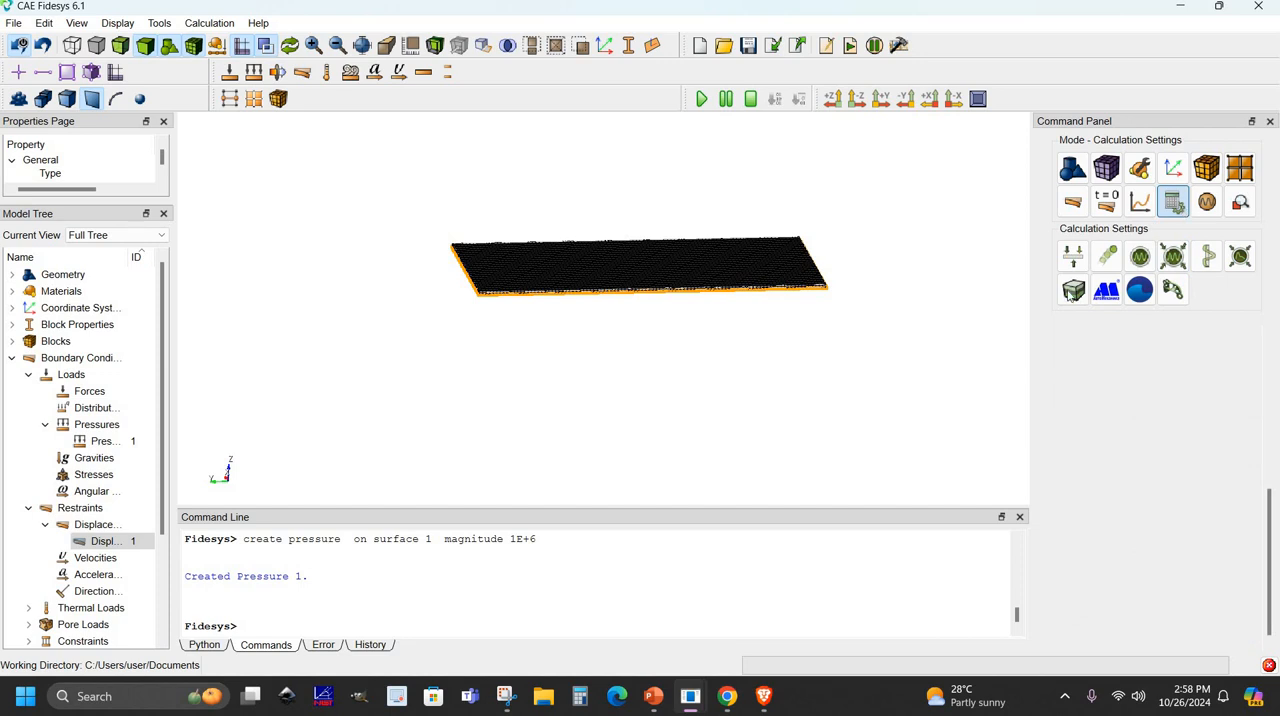
click(1071, 292)
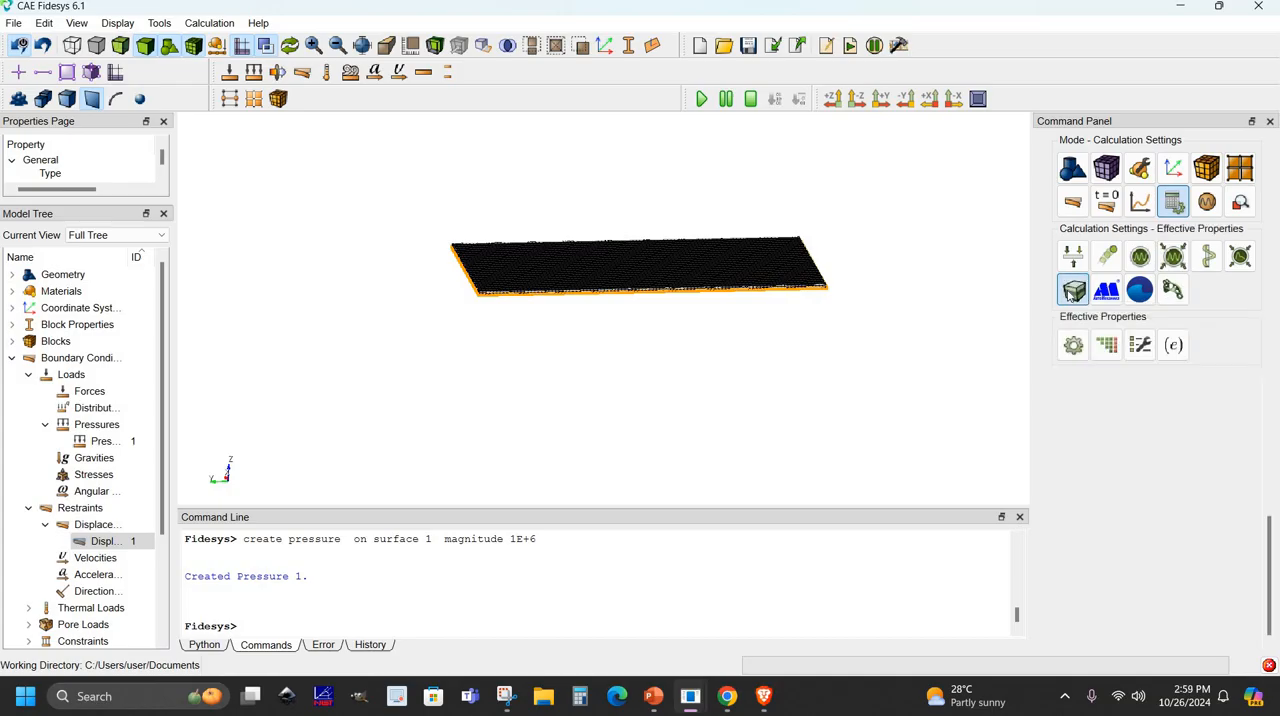
click(1073, 349)
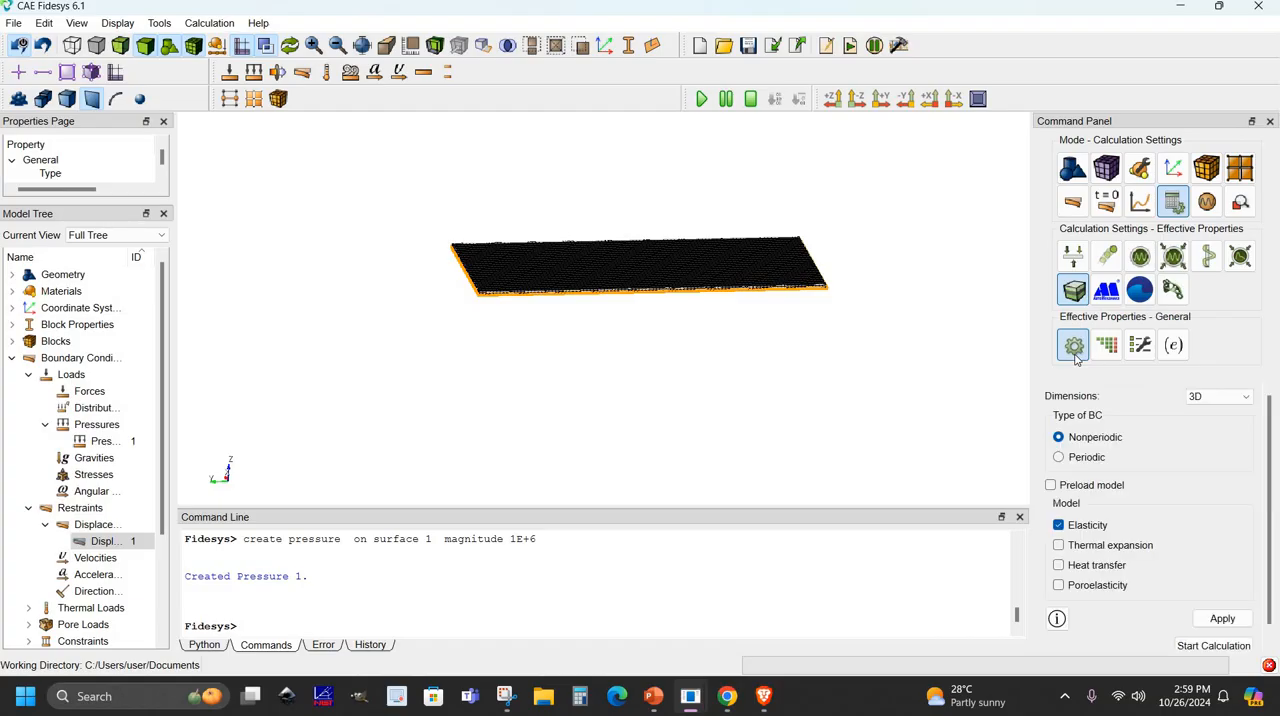
click(1246, 398)
click(1248, 400)
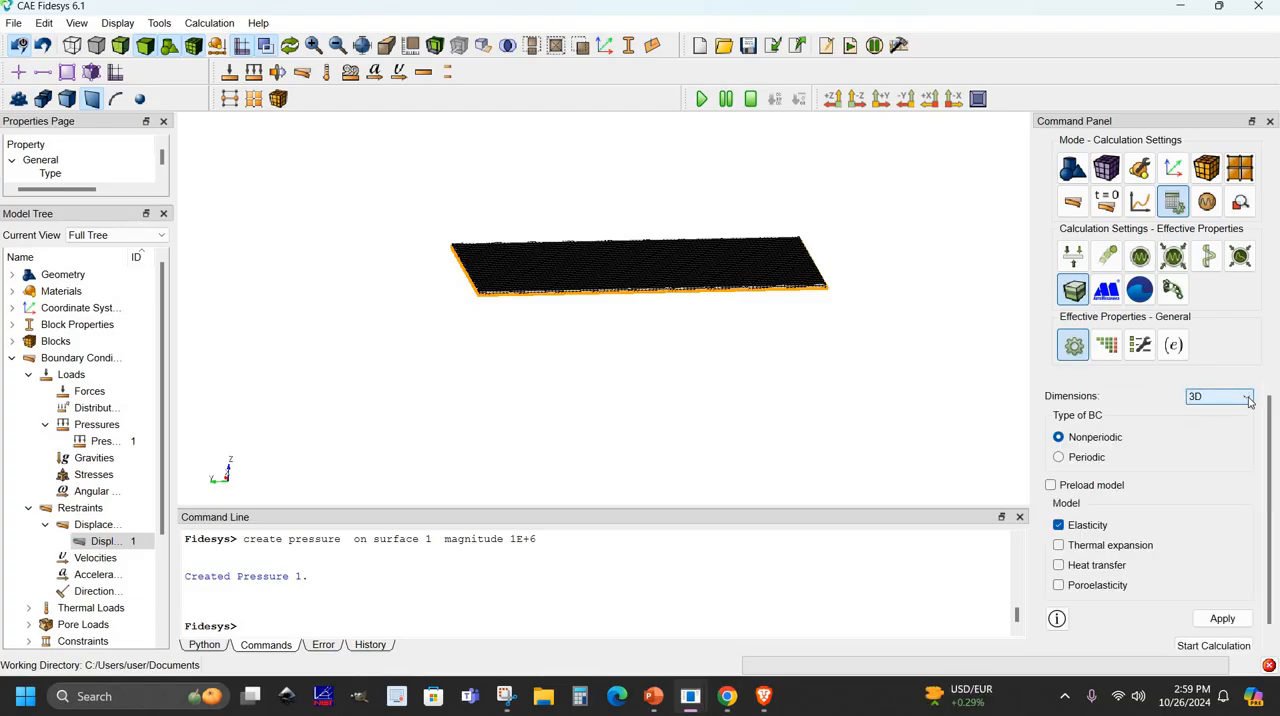
click(1059, 459)
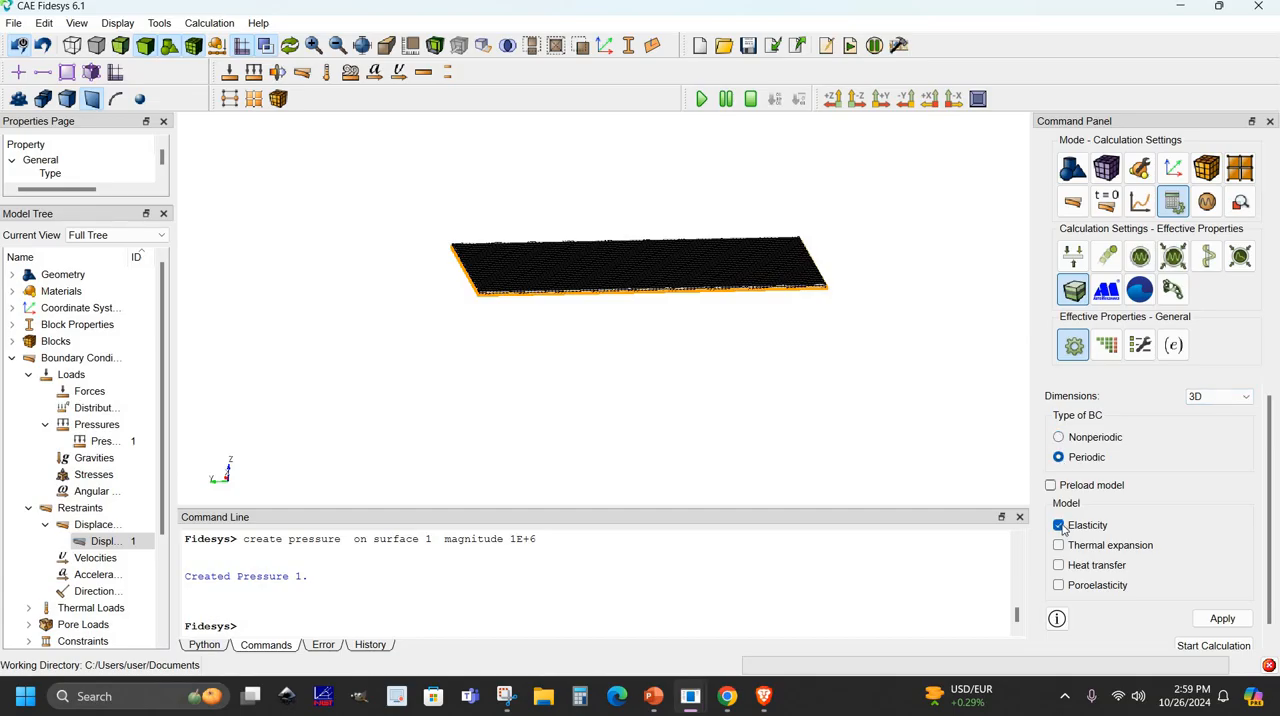
click(1222, 619)
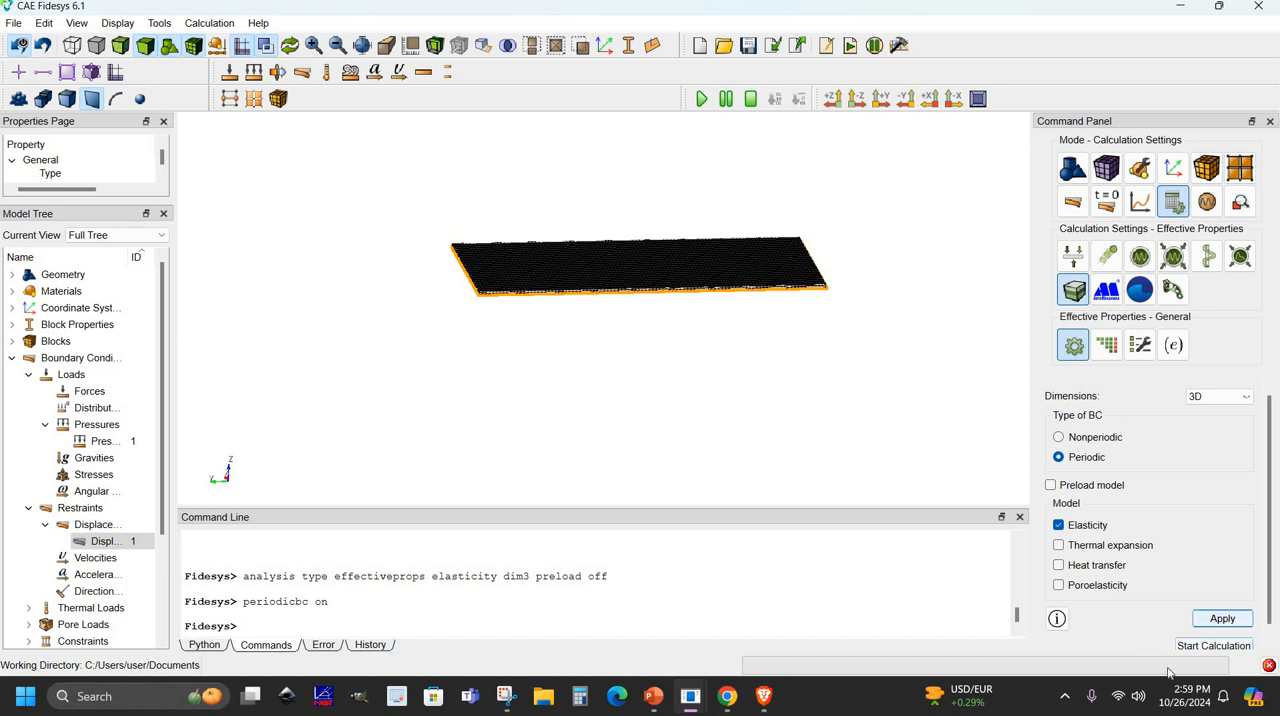
- Set the effective properties solver to the Direct method with Uzawa iteration on Auto and apply it
click(1109, 350)
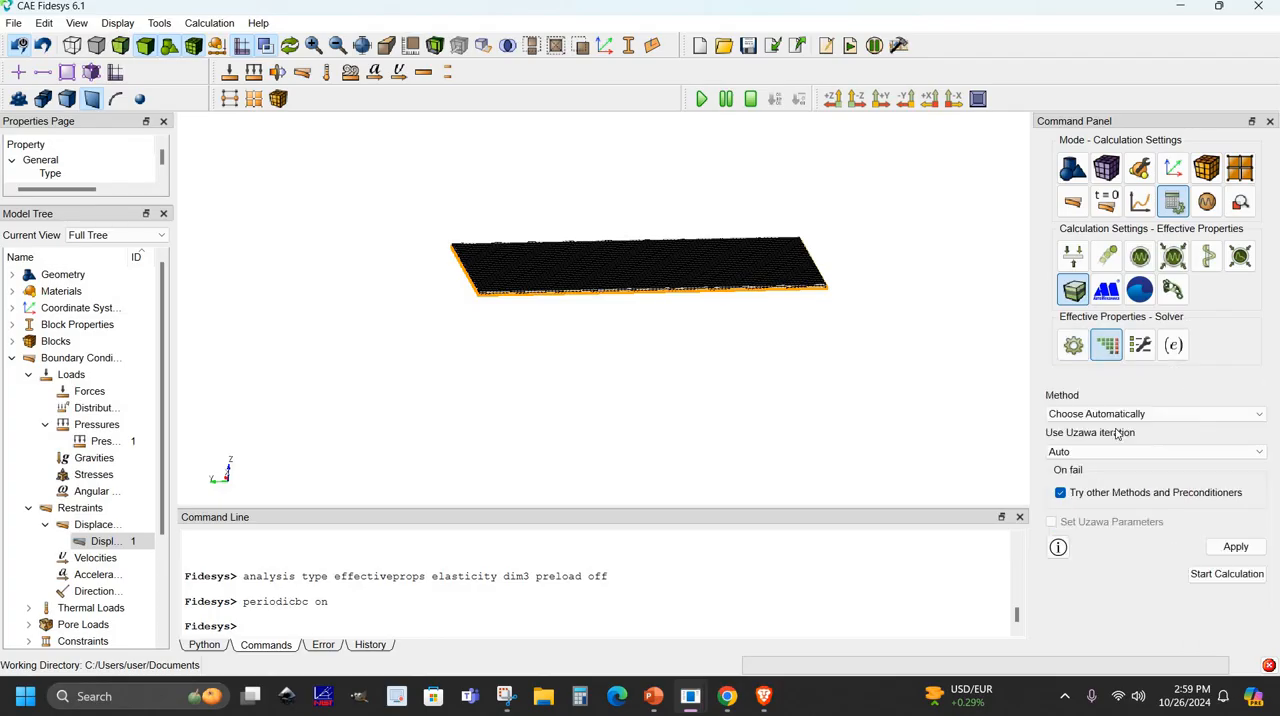
click(1171, 414)
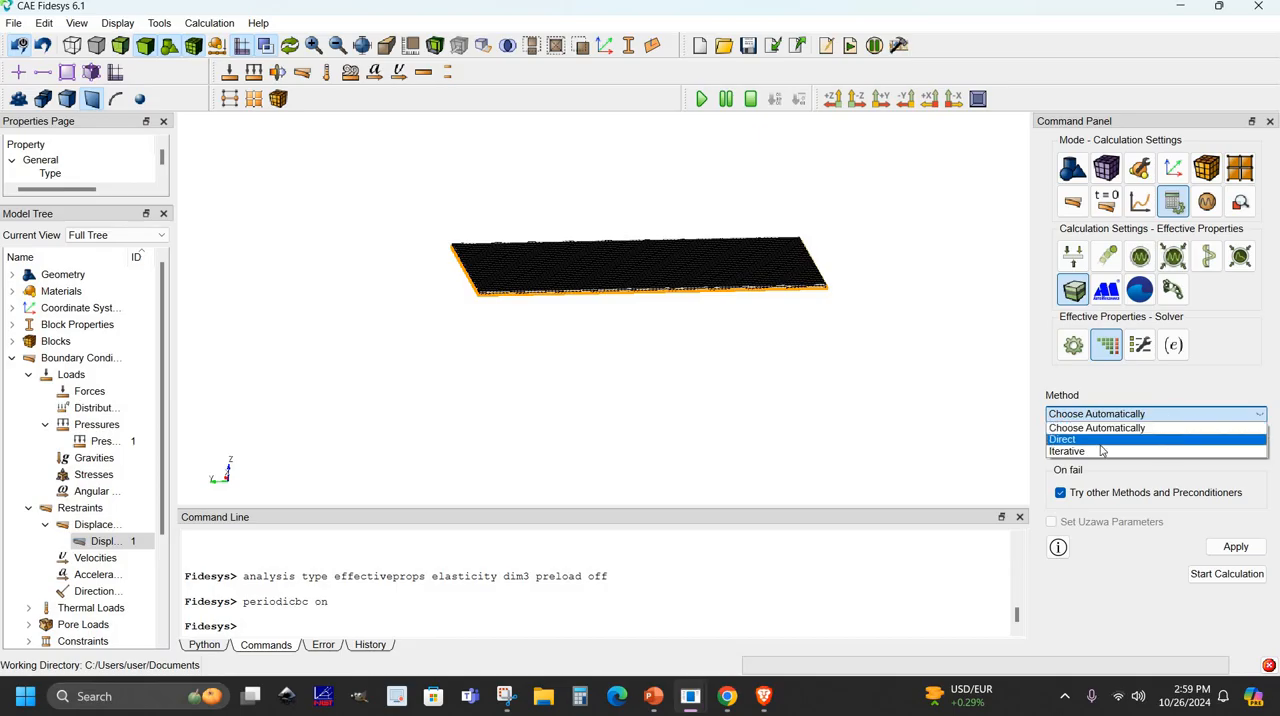
click(1052, 440)
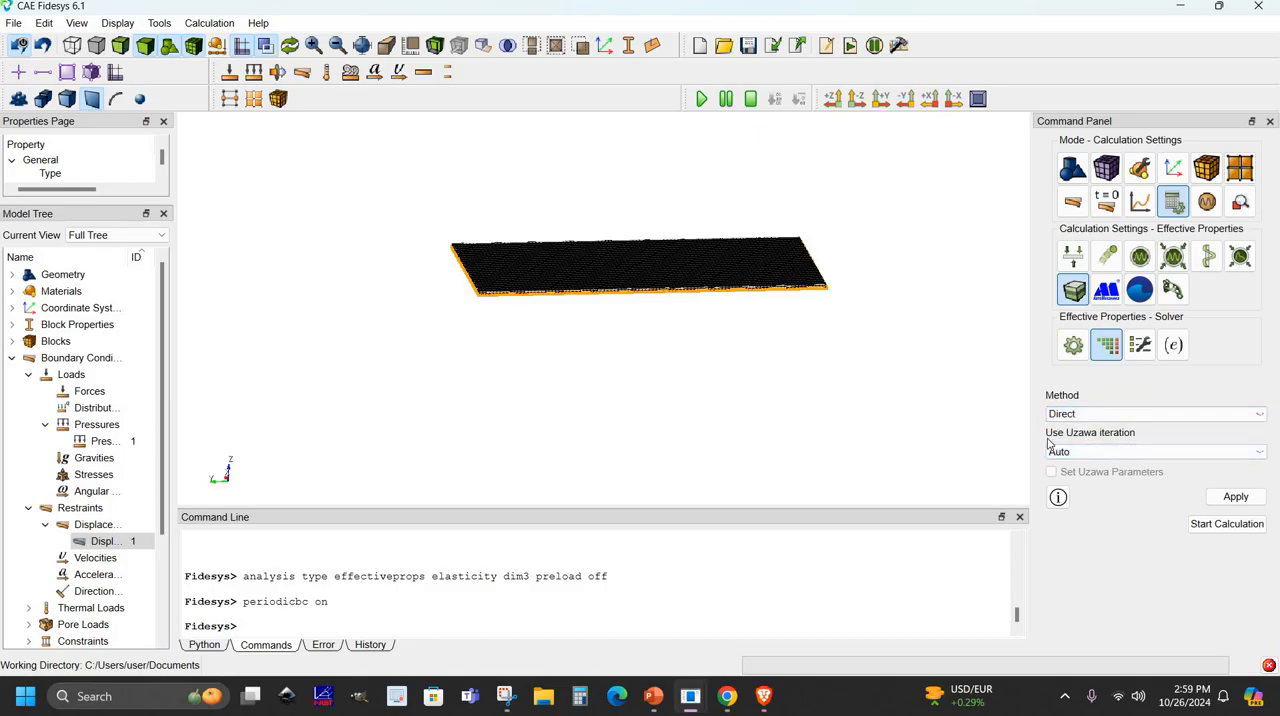
click(1098, 450)
click(1104, 465)
click(1250, 496)
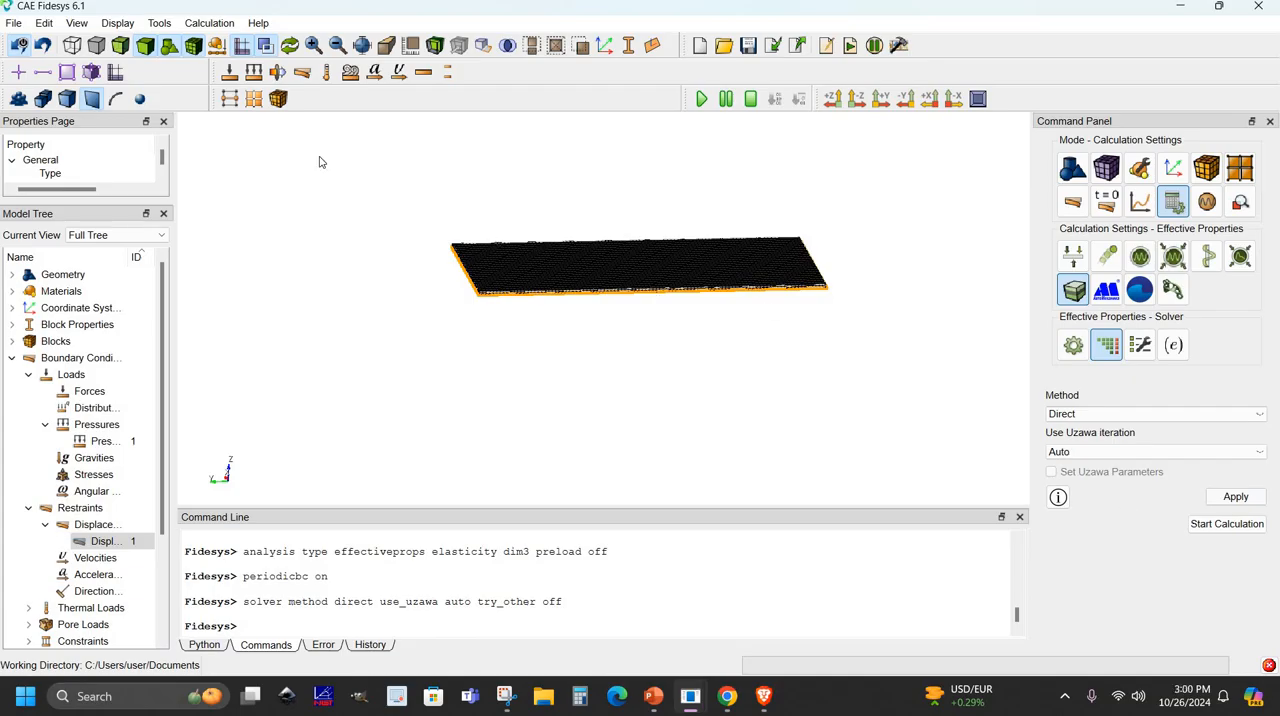
- Save the project as composite.fds, start the calculation with the result file composite.pvd, and enlarge the command output area
click(13, 24)
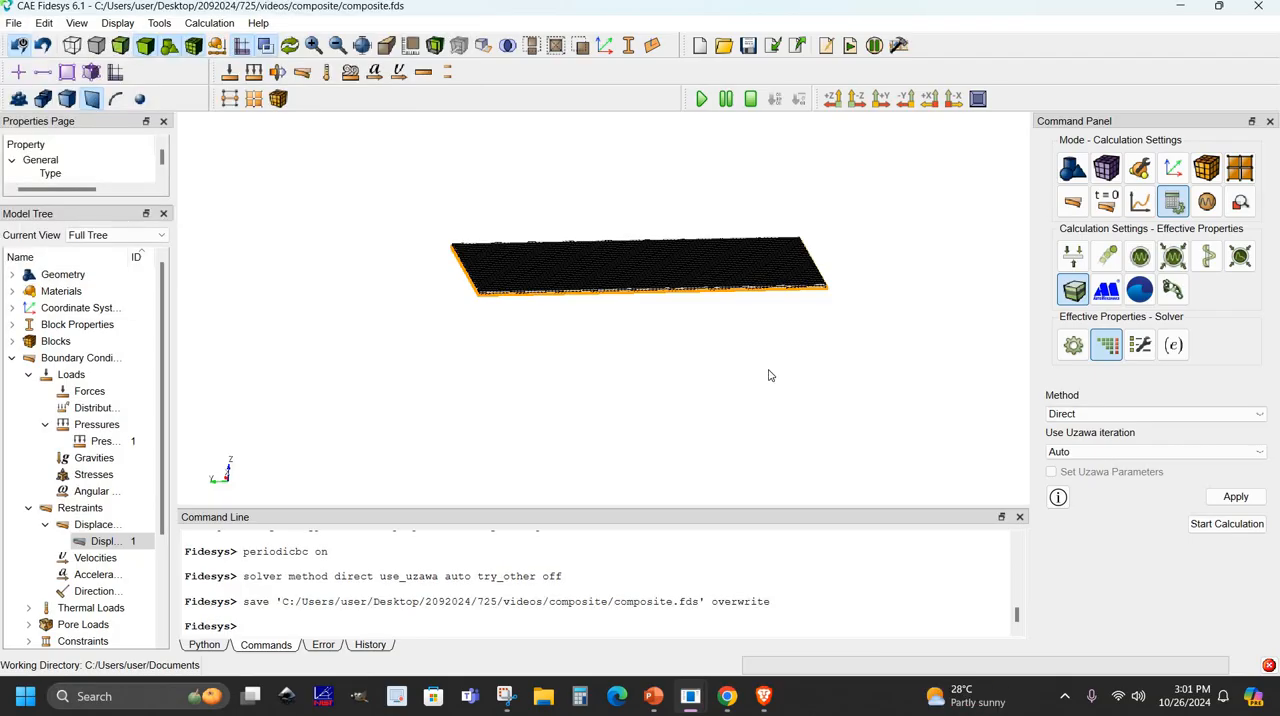
click(1197, 527)
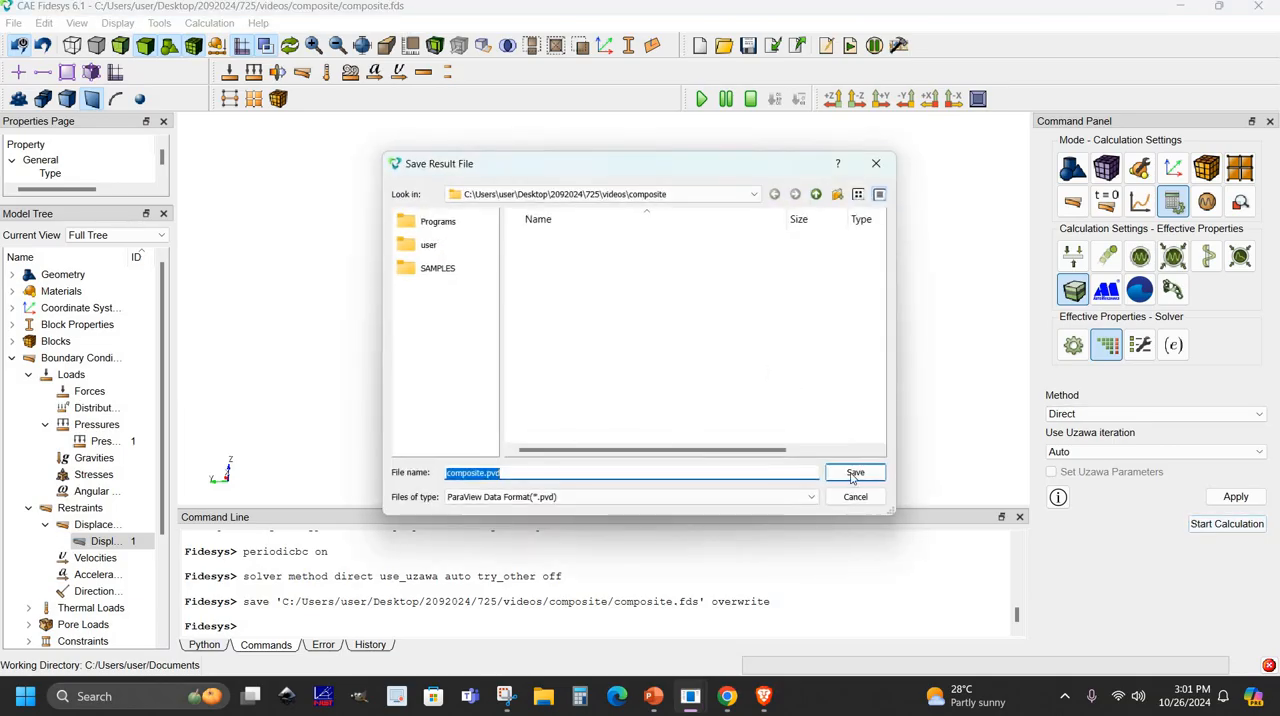
click(853, 476)
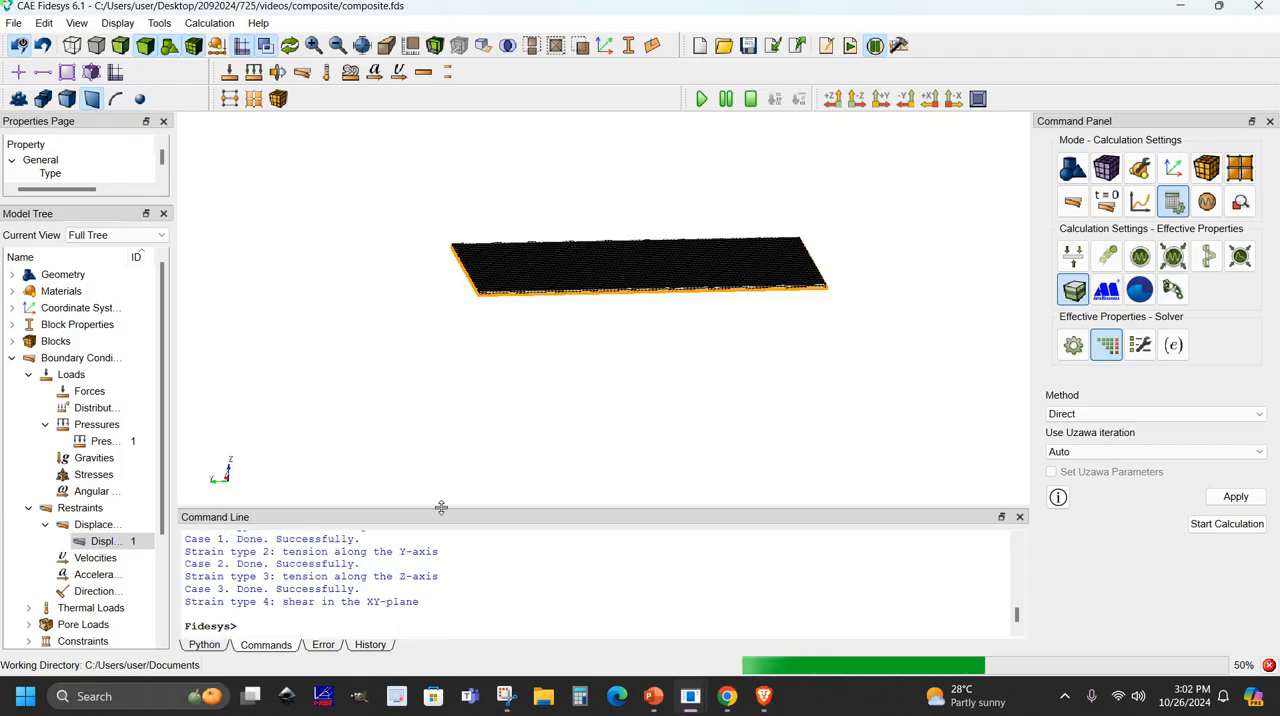
drag(440, 508, 434, 363)
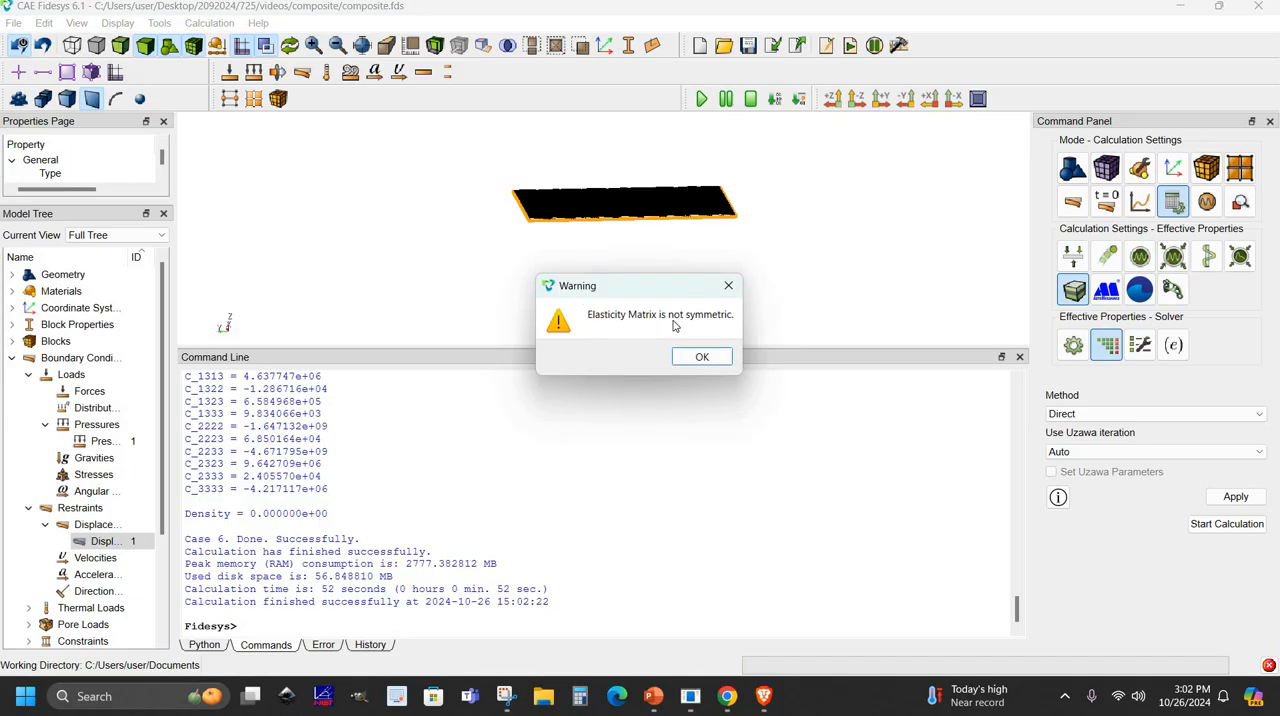
- Dismiss the warnings, process the effective properties data as orthotropic, review the elastic constants and close the results window
click(703, 364)
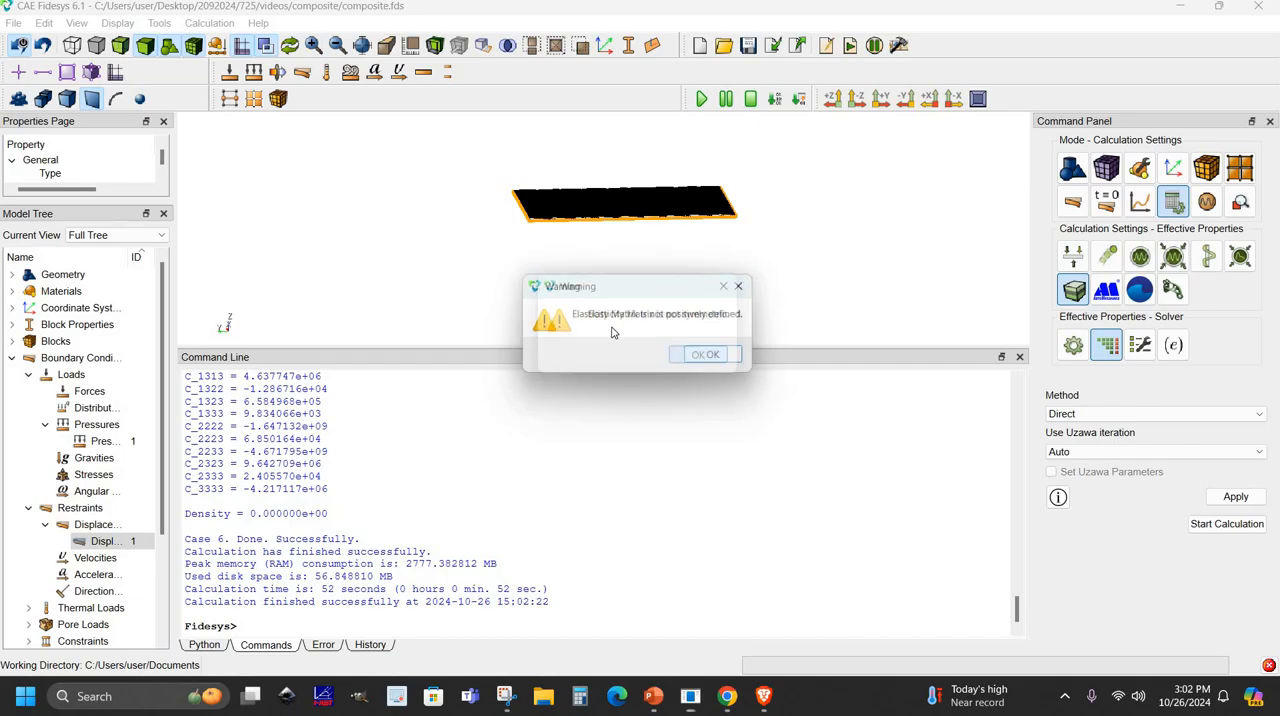
click(723, 358)
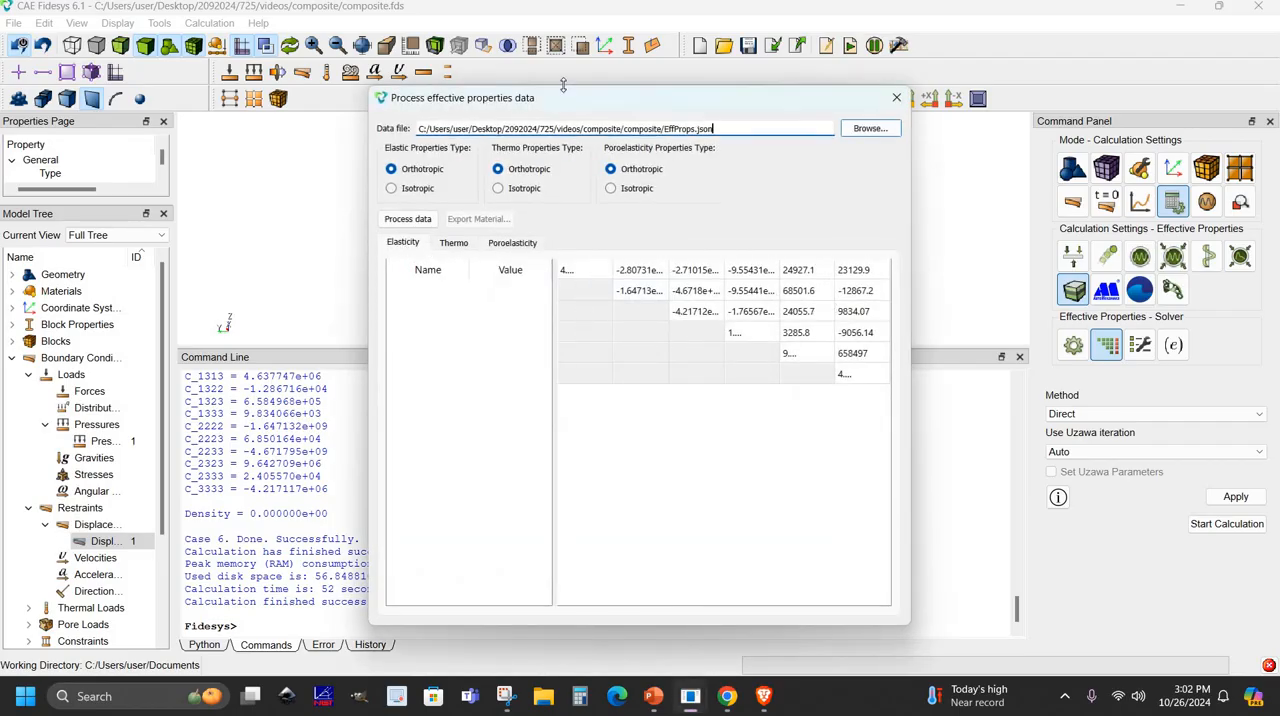
mouse_move(588, 100)
mouse_down()
mouse_move(622, 104)
mouse_move(607, 105)
mouse_up()
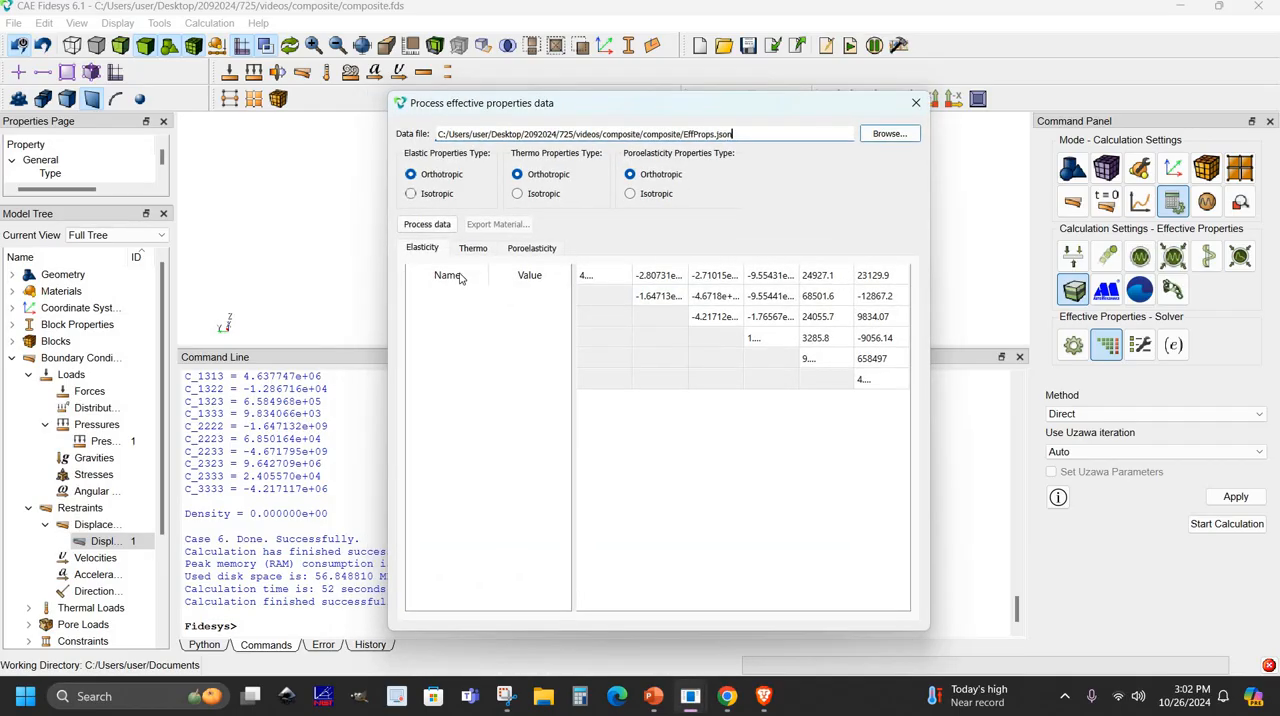
click(444, 229)
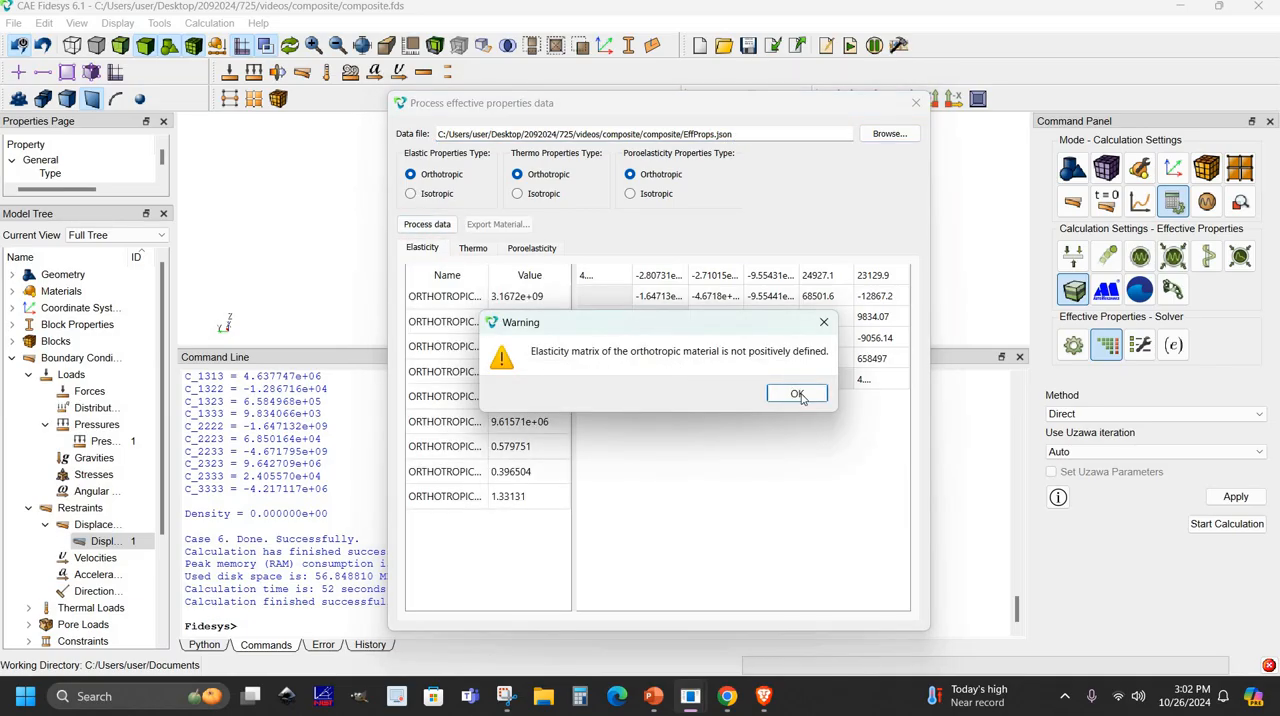
click(797, 394)
mouse_move(574, 333)
mouse_down()
mouse_move(684, 332)
mouse_move(571, 333)
mouse_move(594, 335)
mouse_up()
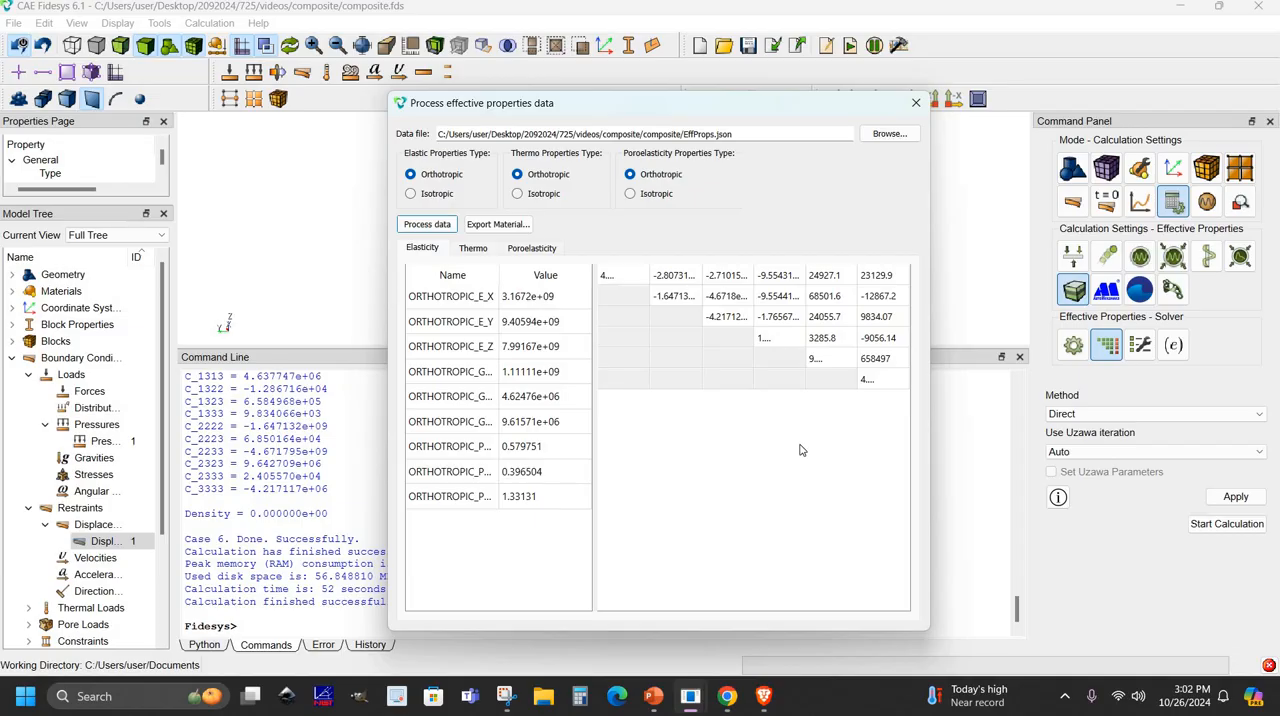
click(915, 103)
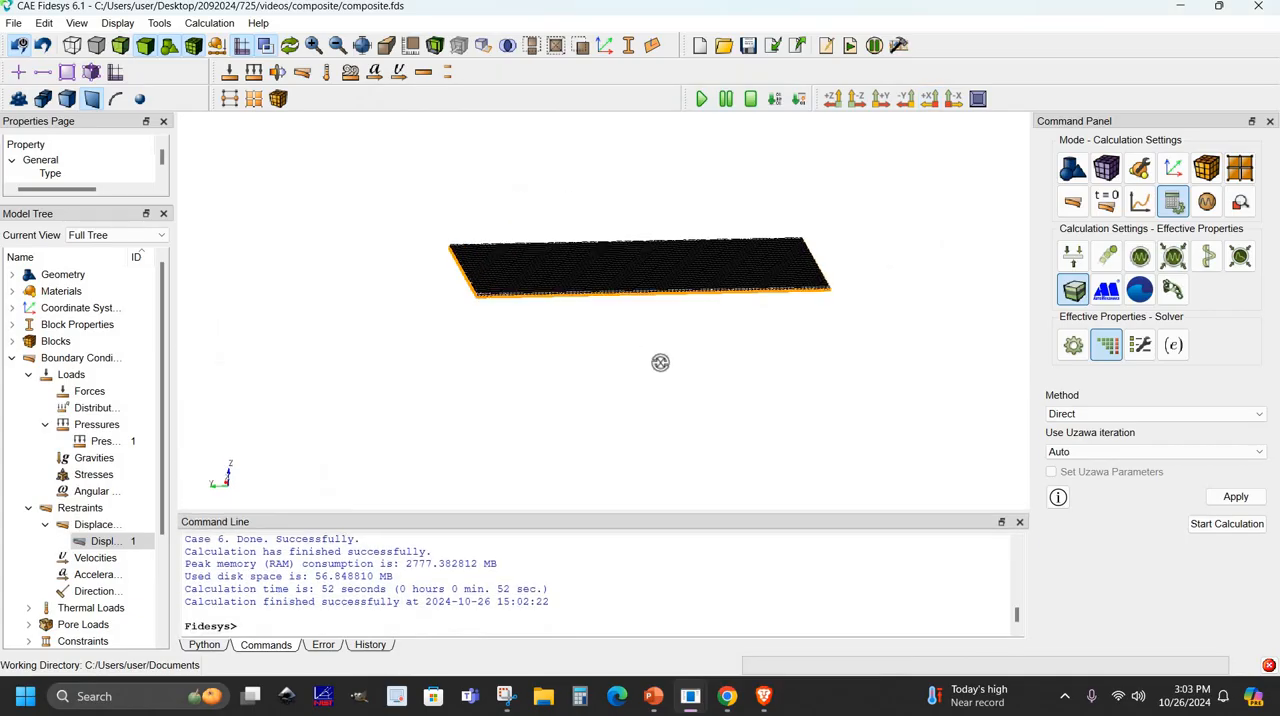
drag(660, 363, 668, 301)
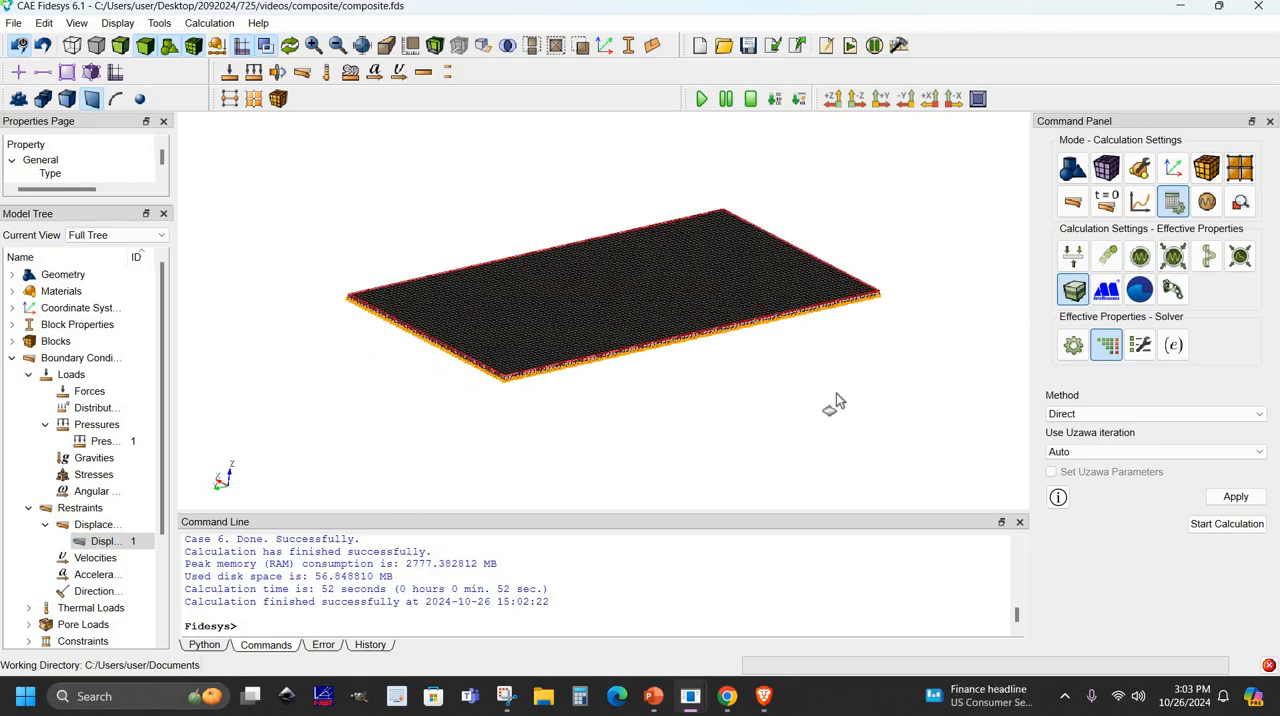
click(1078, 170)
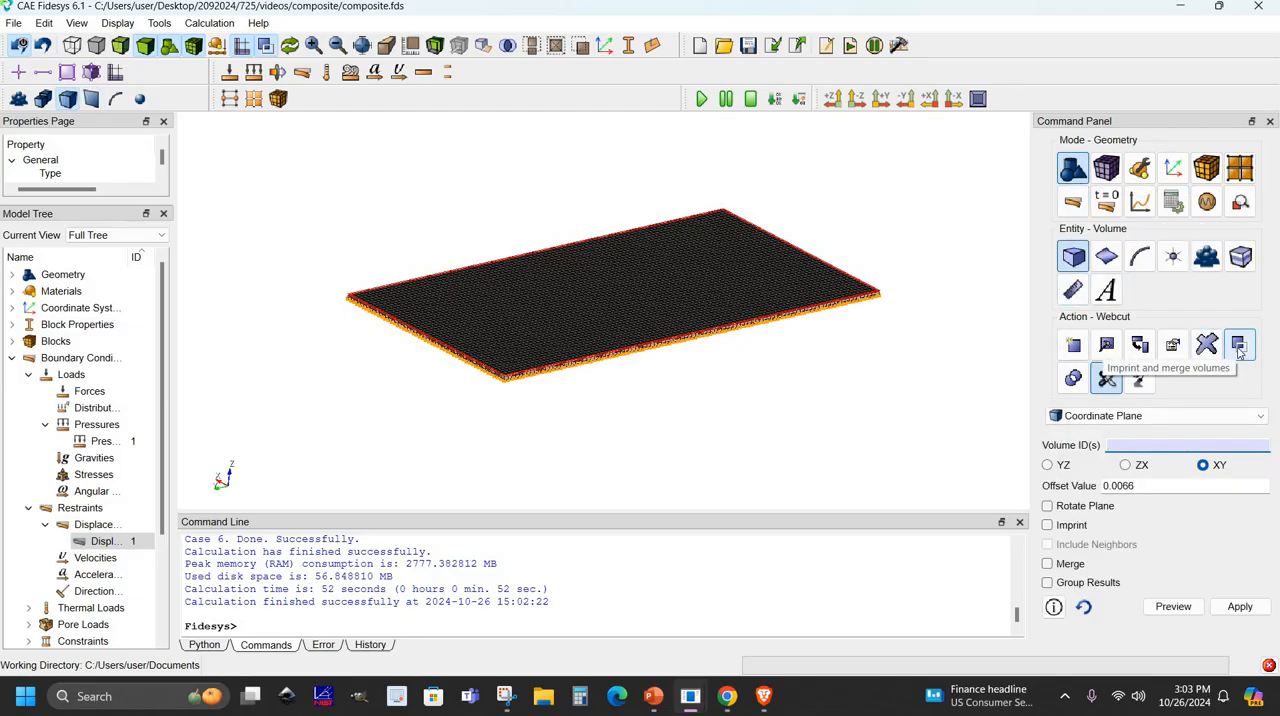
click(1240, 348)
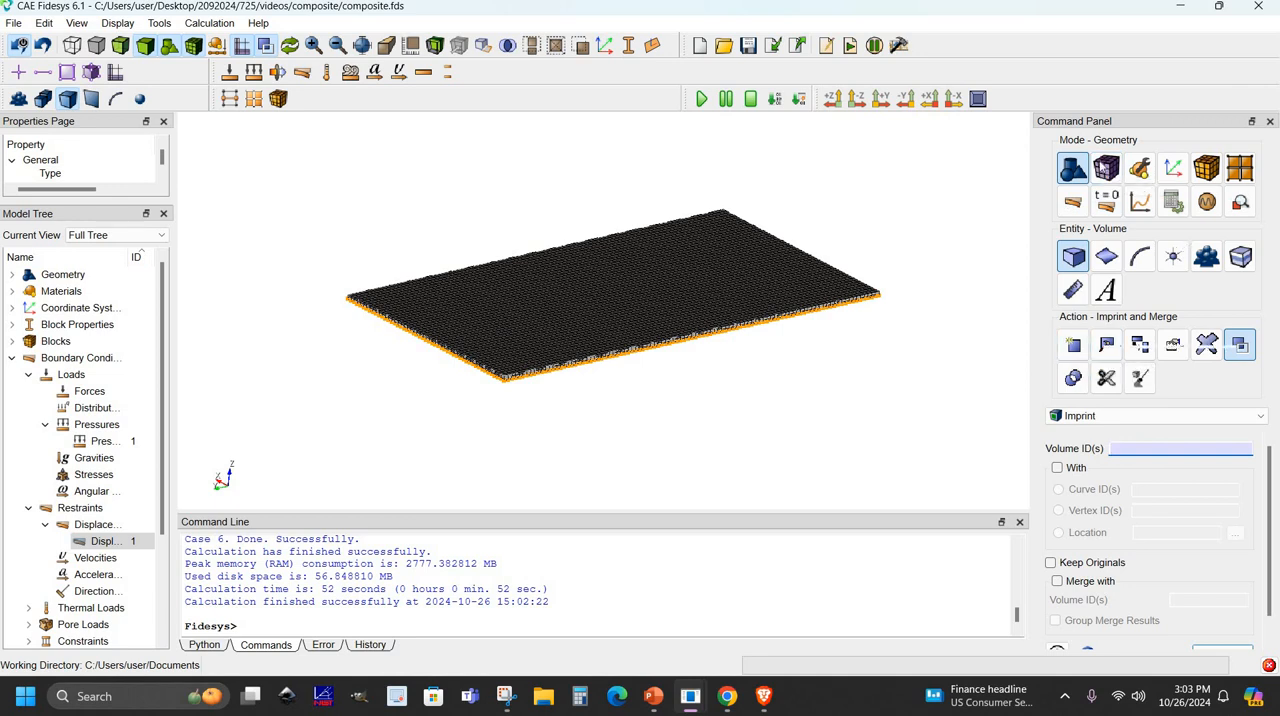
- Delete the mesh from all volumes of the plate
click(1104, 168)
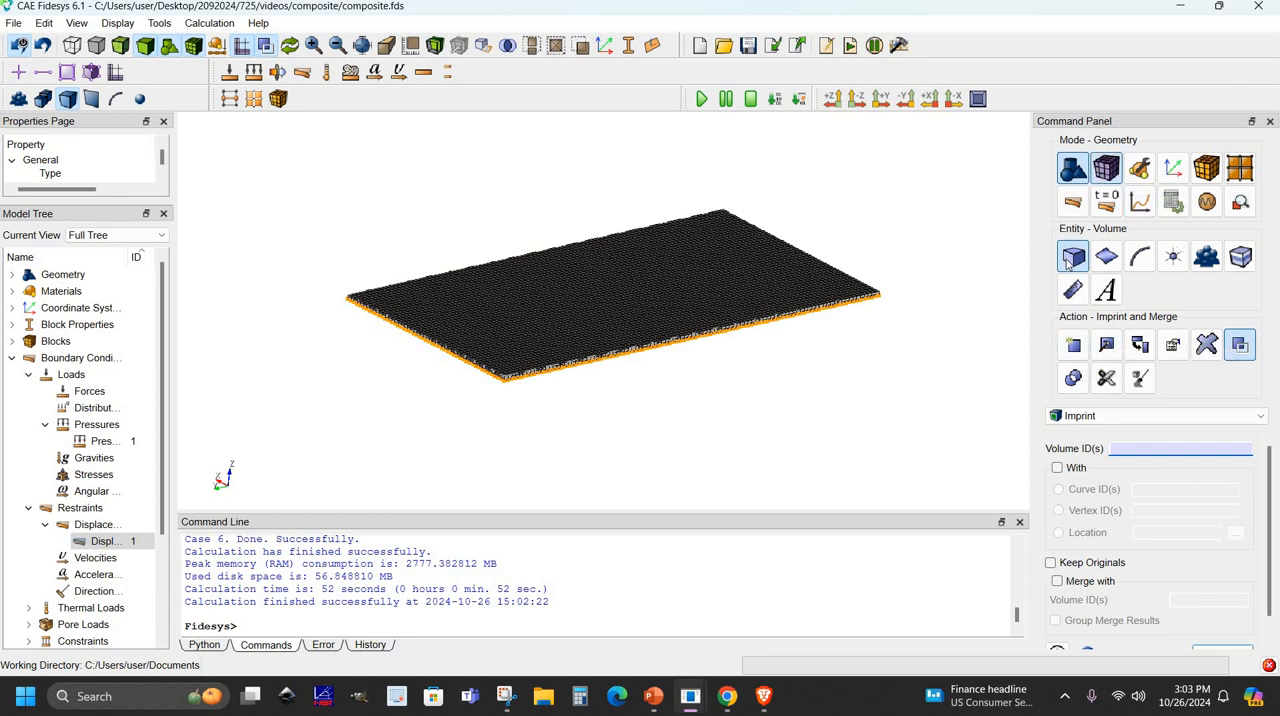
click(1075, 258)
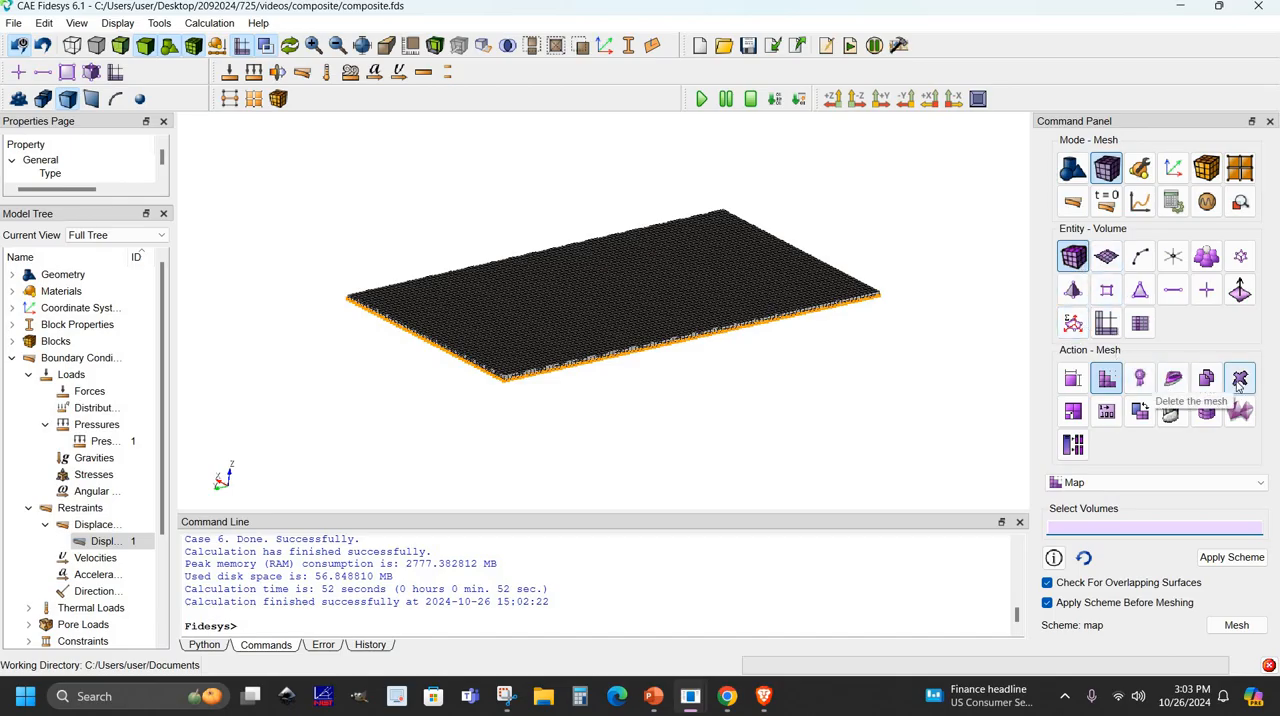
click(1240, 380)
right_click(1130, 514)
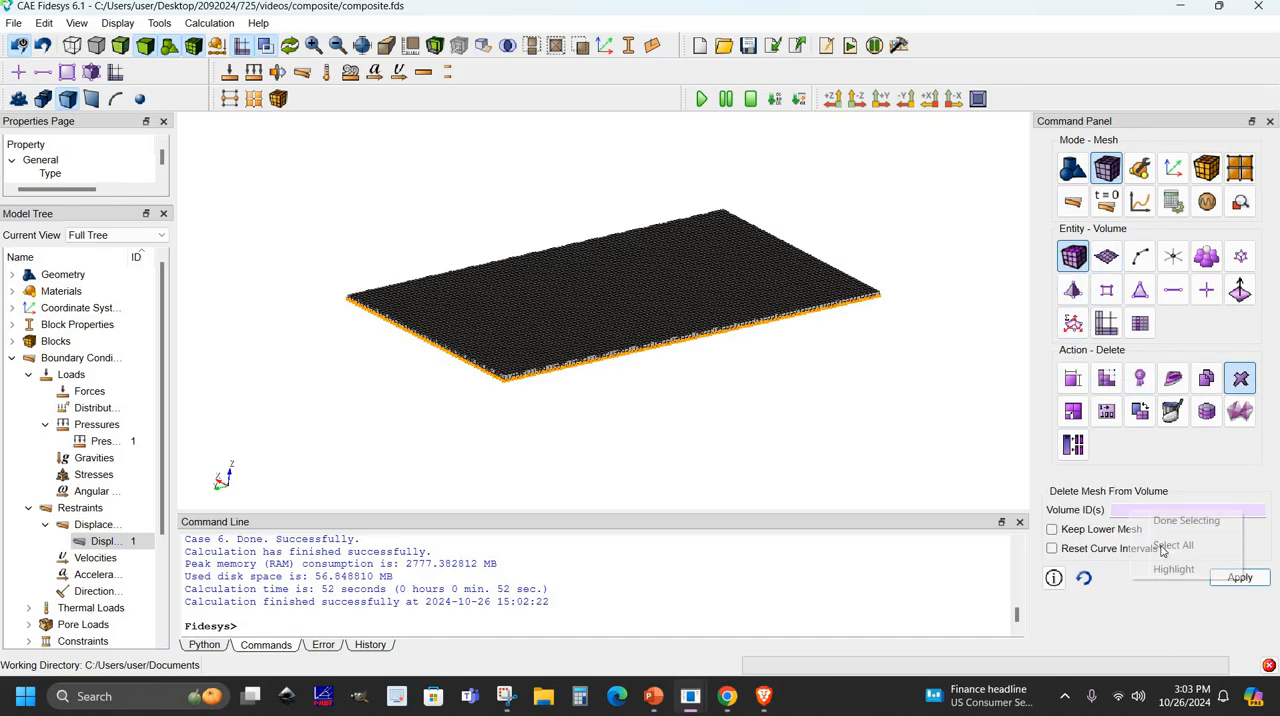
click(1184, 547)
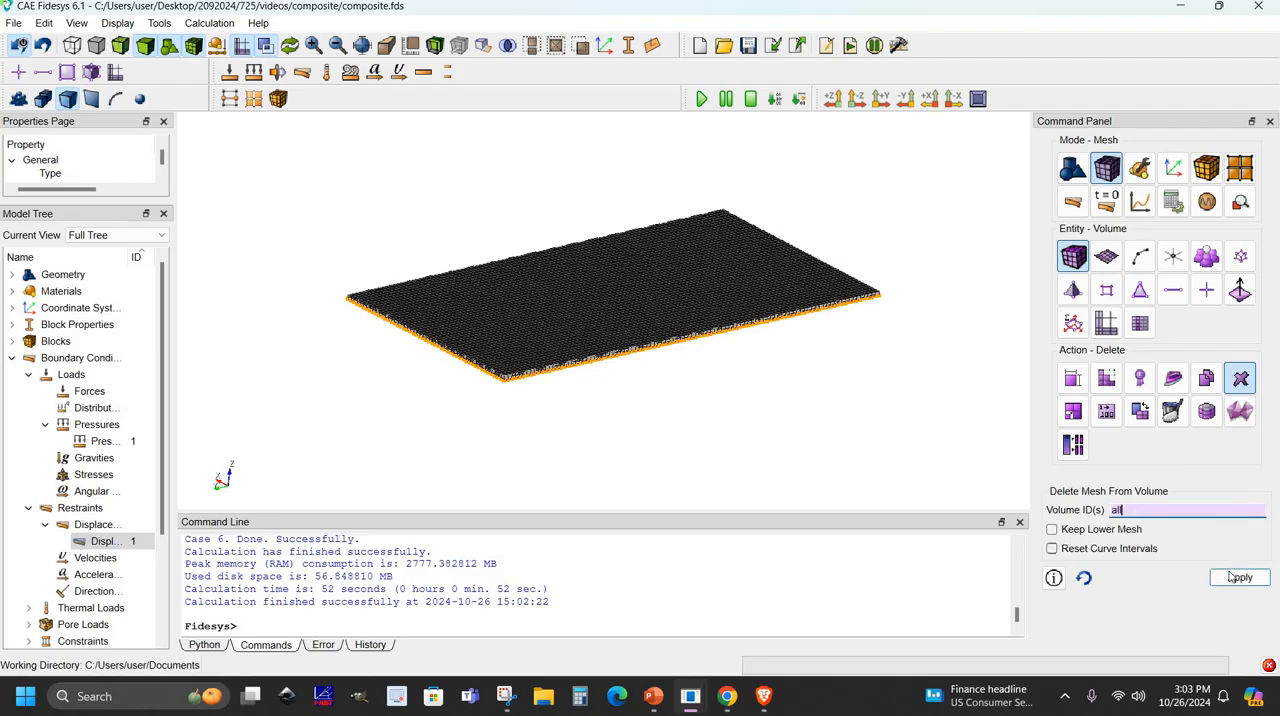
click(1237, 578)
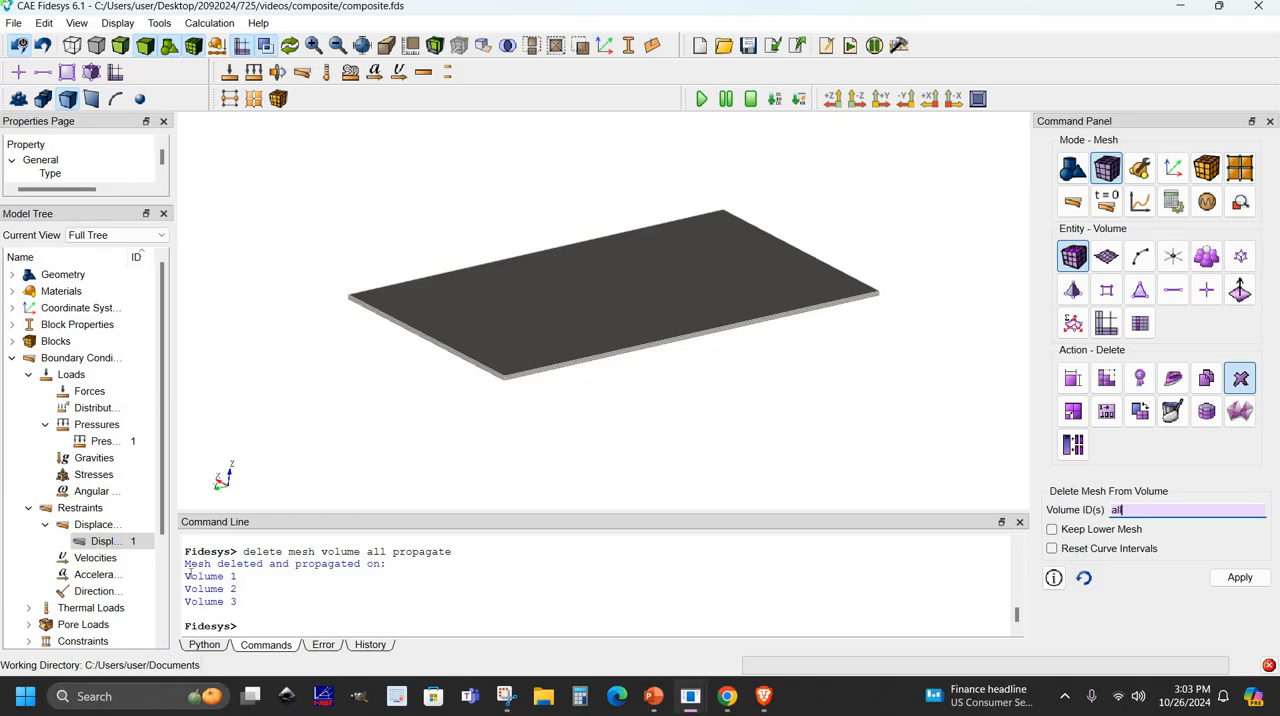
- Imprint and merge all volumes of the plate, leaving Keep Originals and Group Results off, and check the consolidated surfaces in the command output
drag(237, 603, 185, 576)
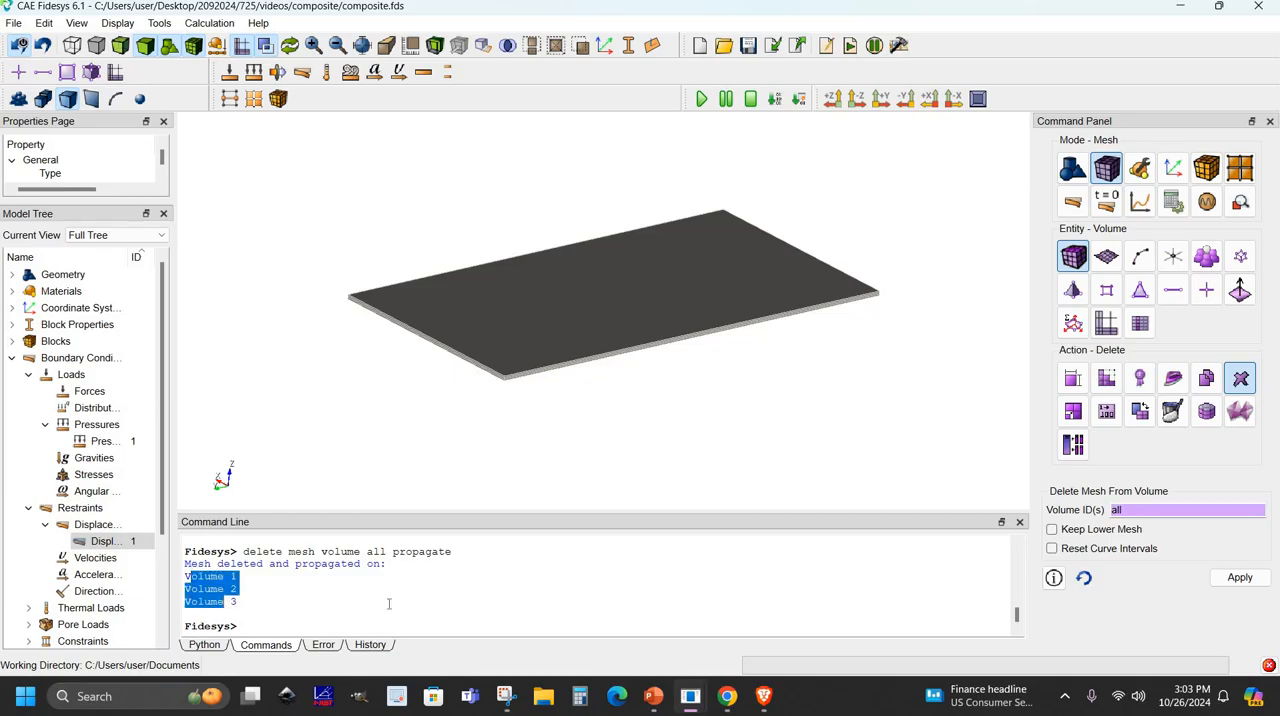
click(1079, 181)
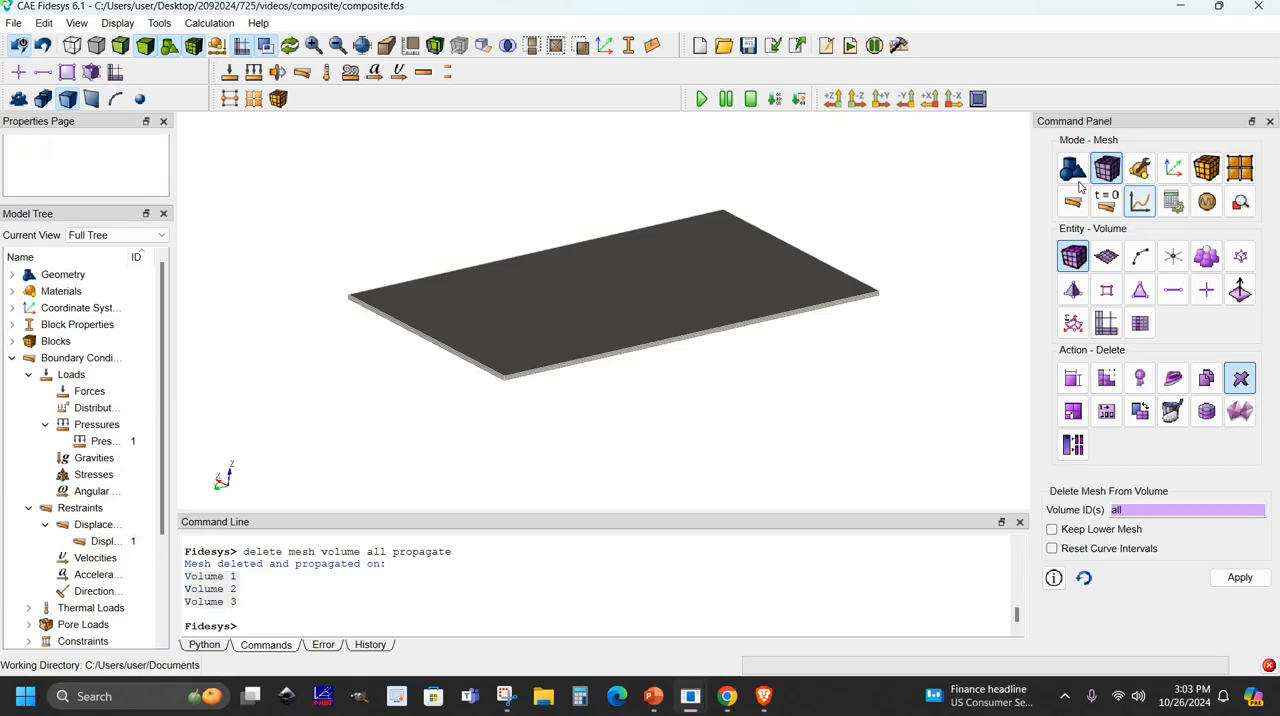
click(1073, 172)
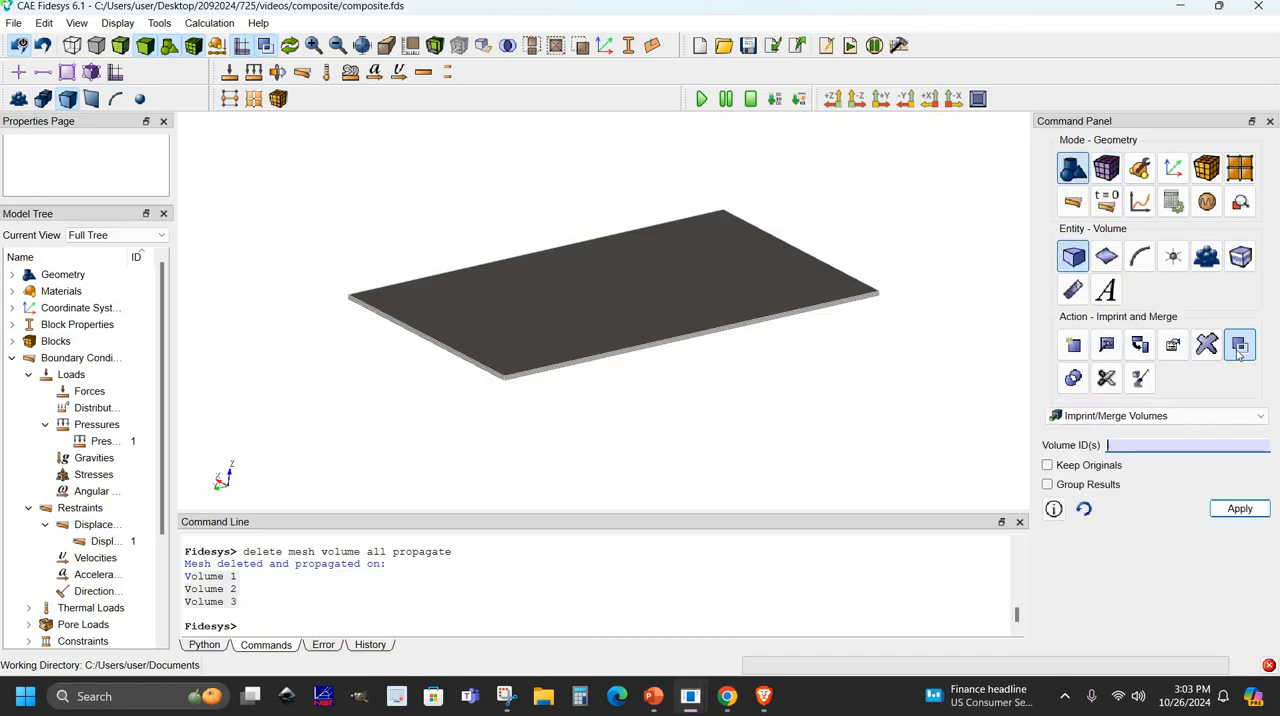
click(1072, 257)
click(1236, 348)
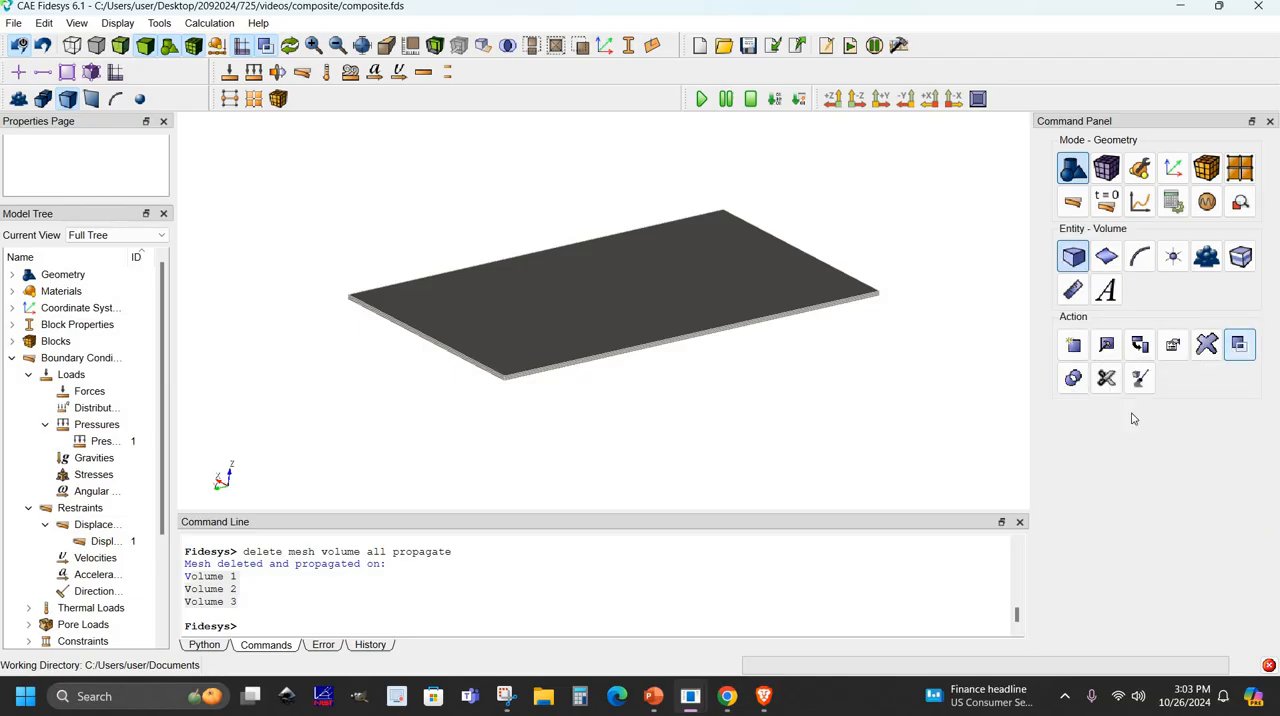
click(1130, 416)
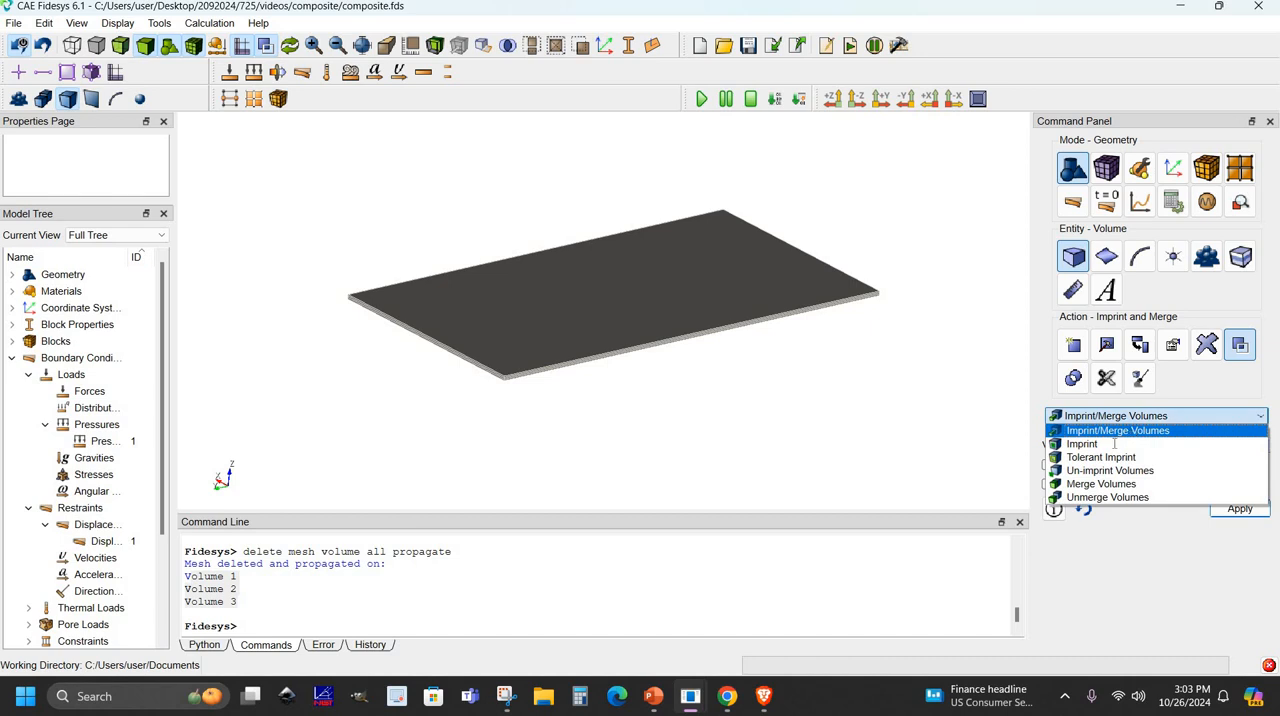
click(1117, 430)
right_click(1114, 447)
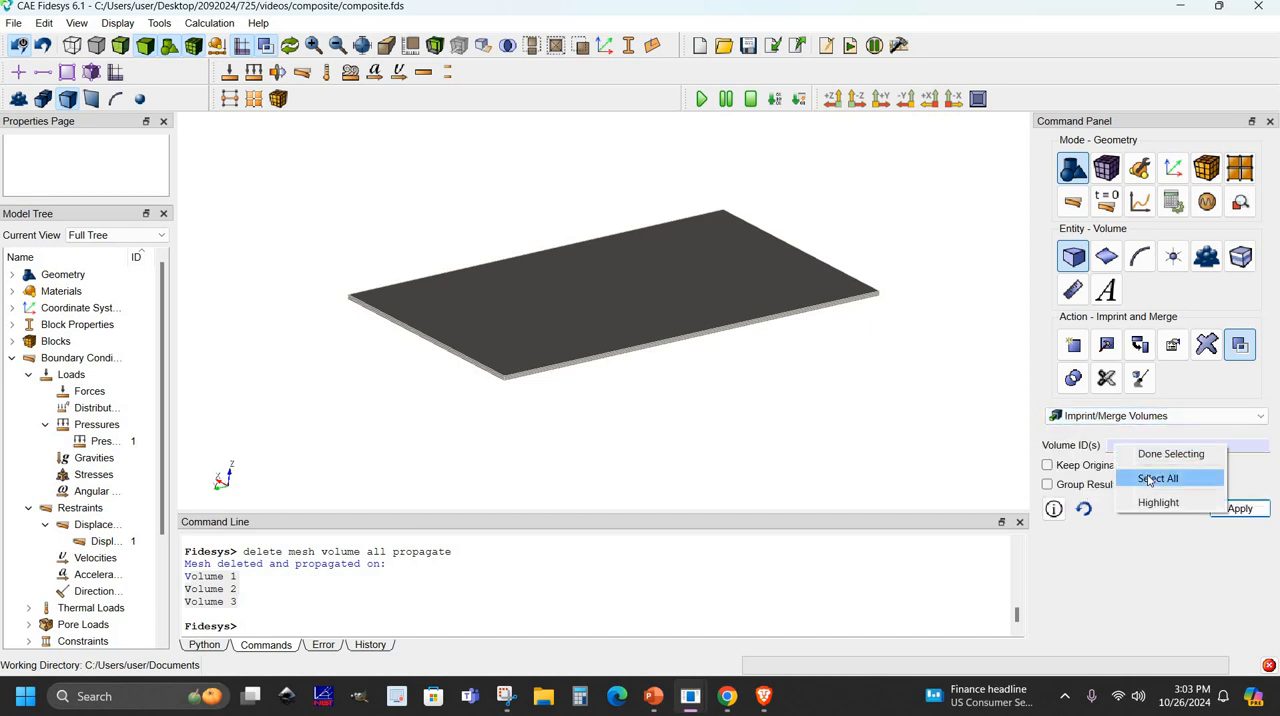
key(Return)
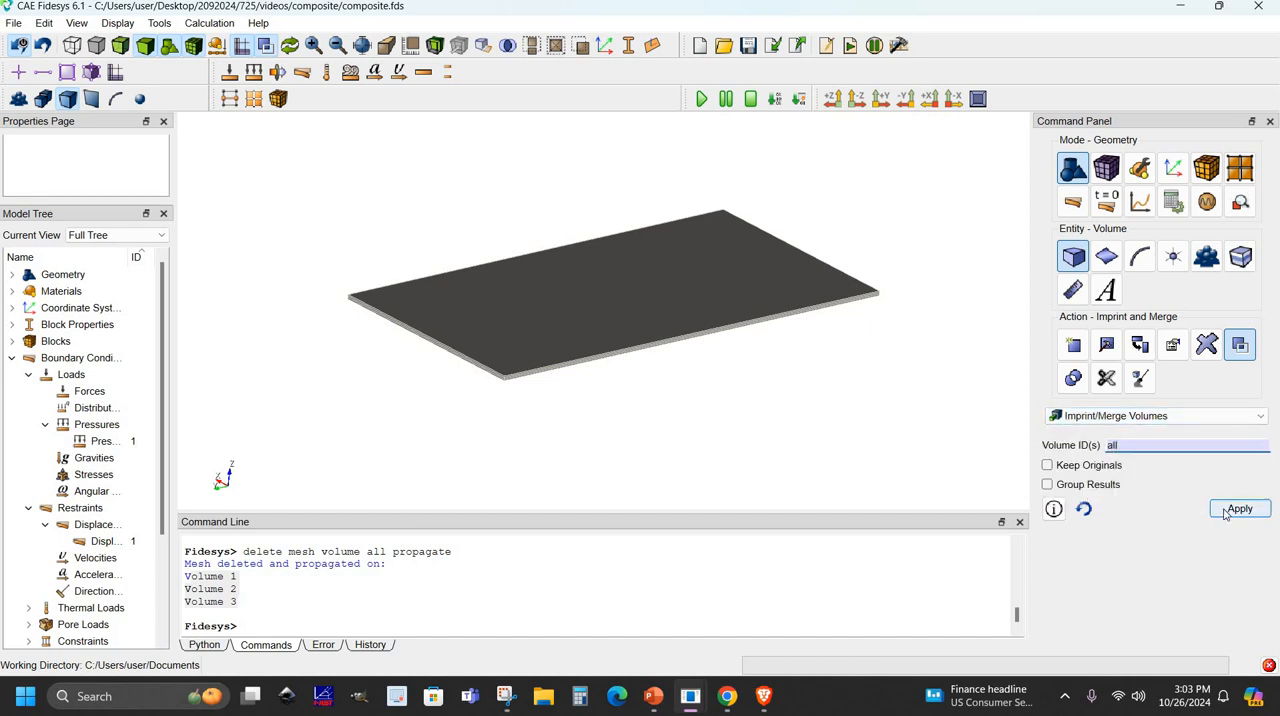
click(1226, 511)
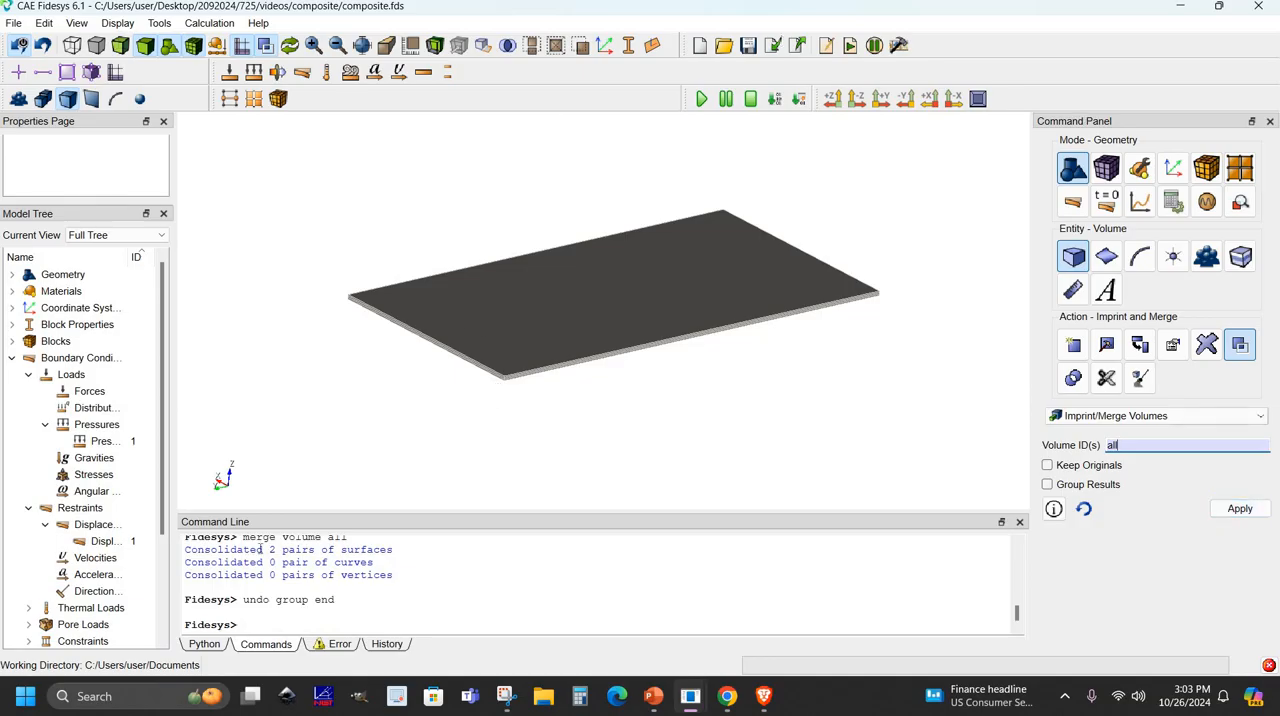
drag(256, 550, 396, 556)
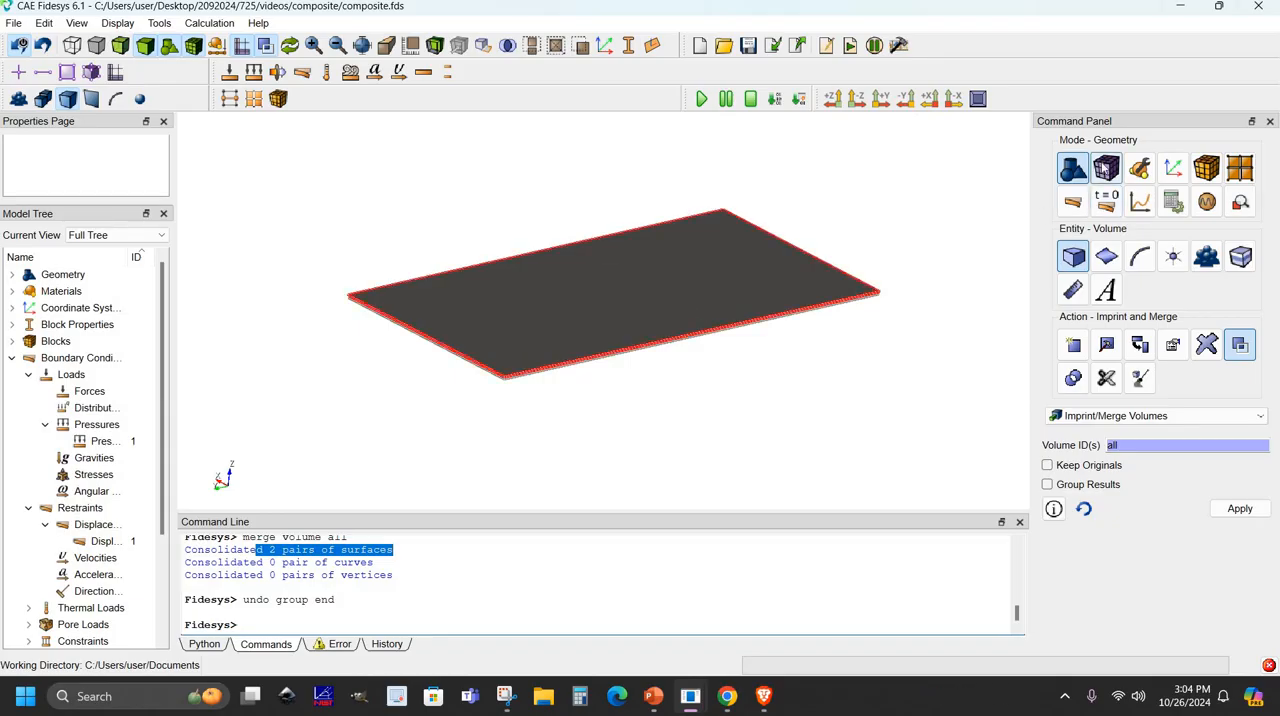
- Mesh all volumes of the plate with the Automatically Calculate scheme and inspect the new mesh
click(1106, 168)
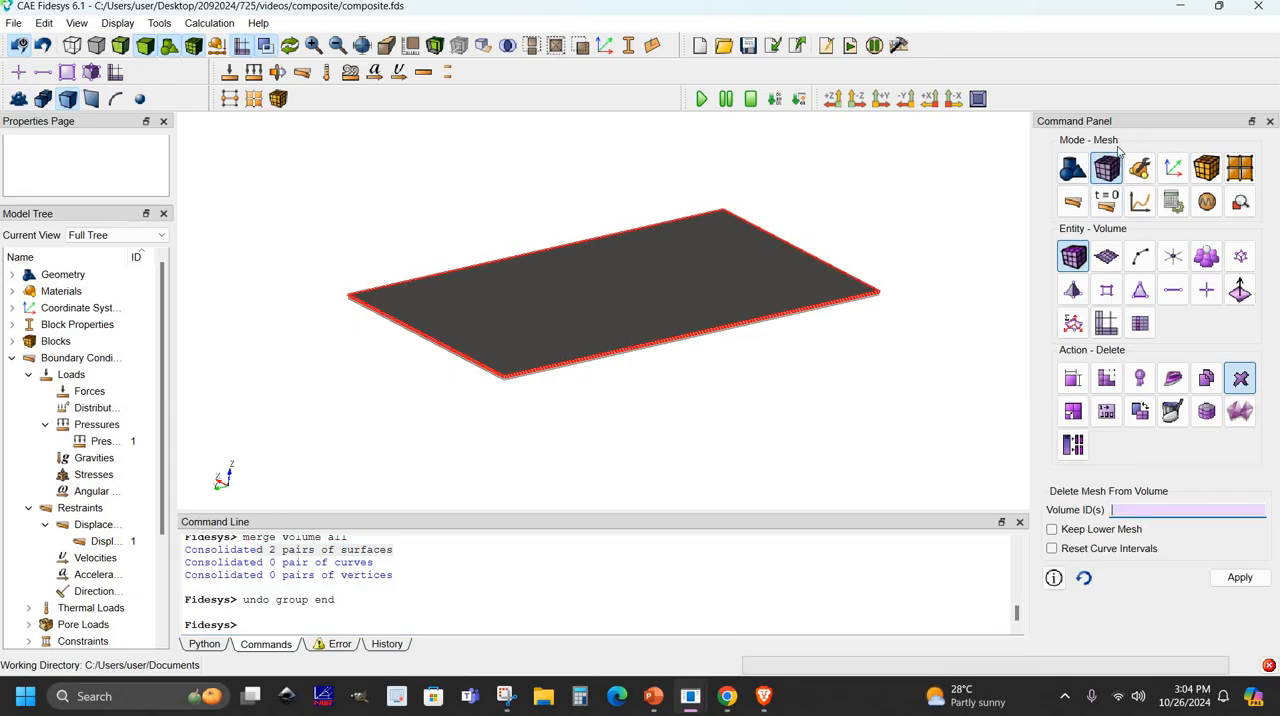
click(1113, 383)
right_click(1172, 583)
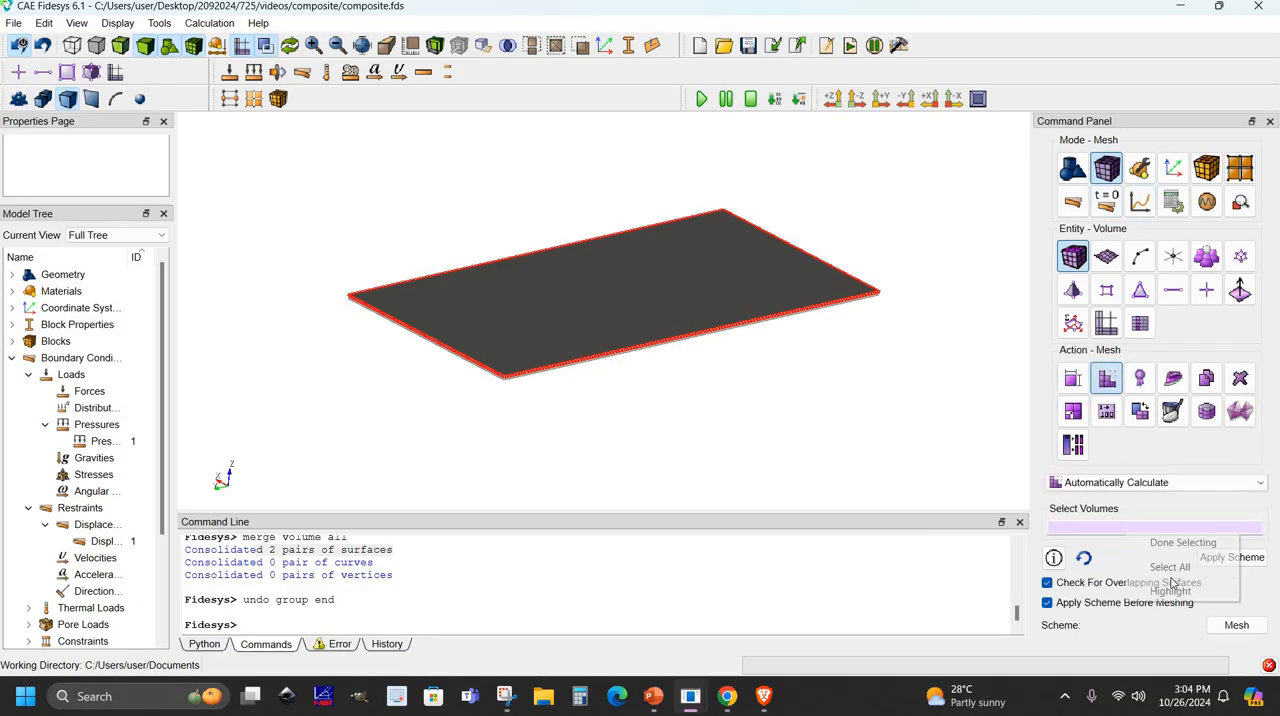
click(1170, 566)
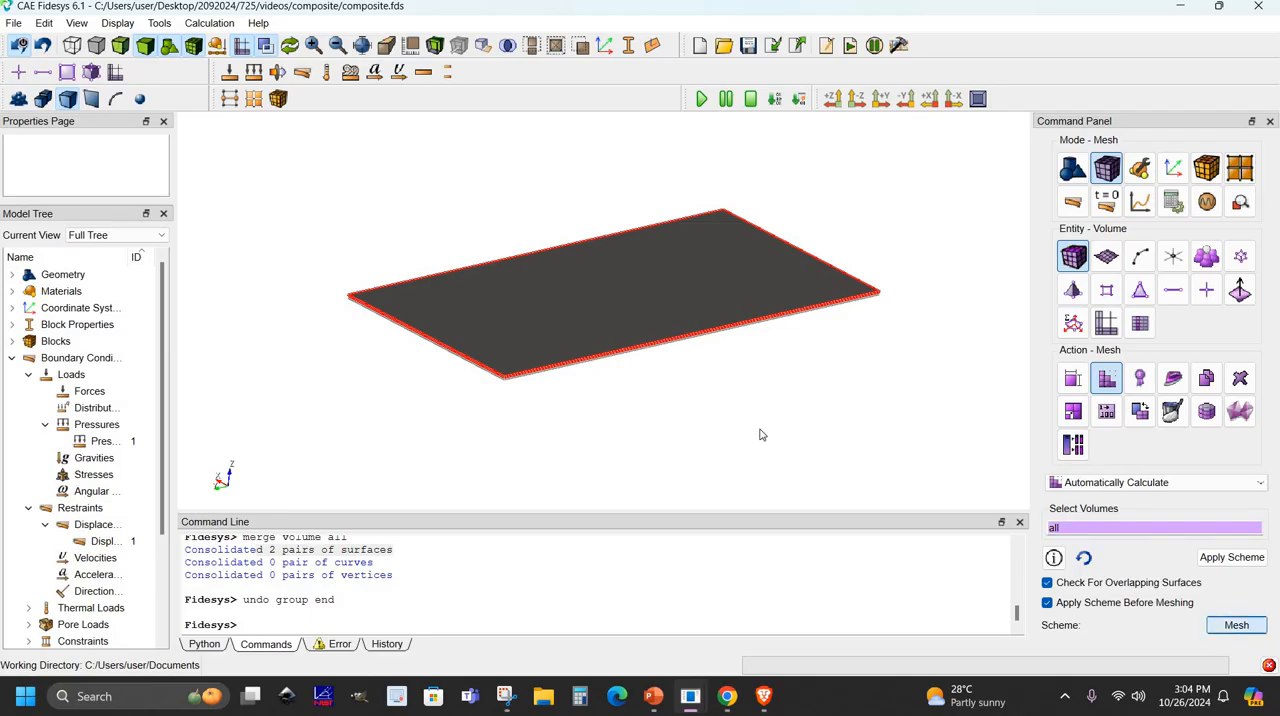
click(740, 388)
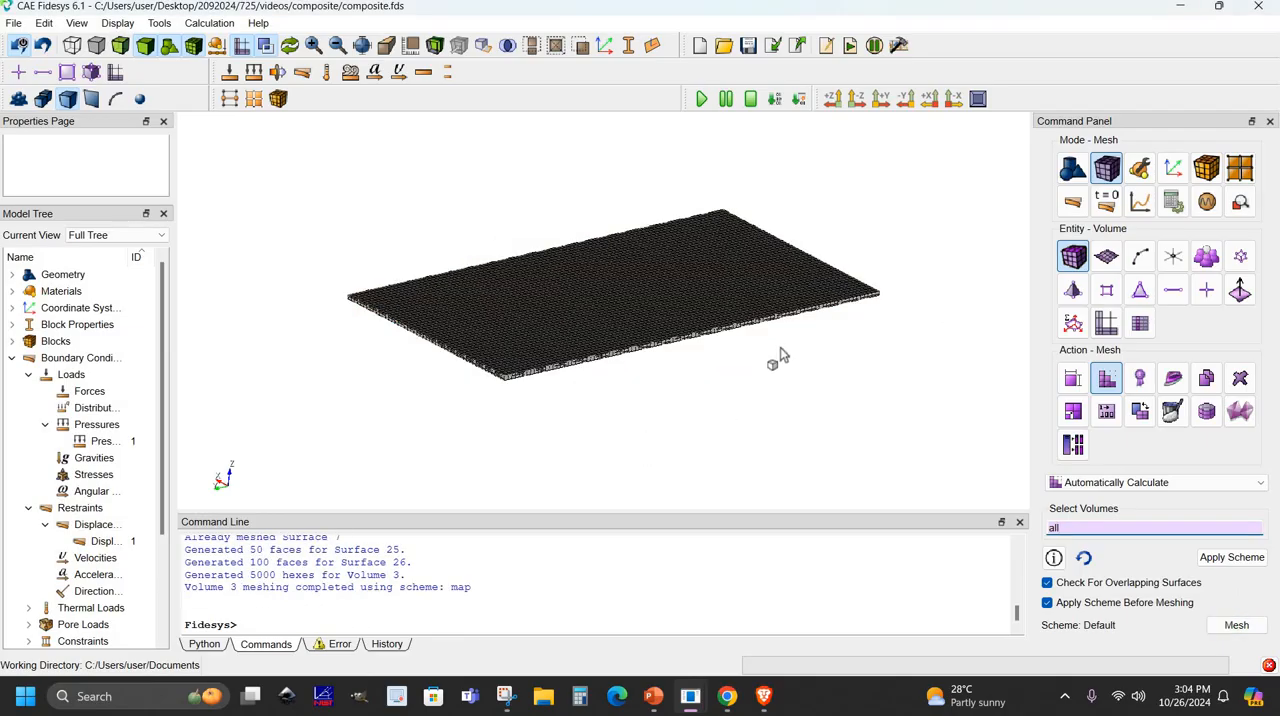
scroll(779, 351, up, 4)
scroll(705, 368, down, 2)
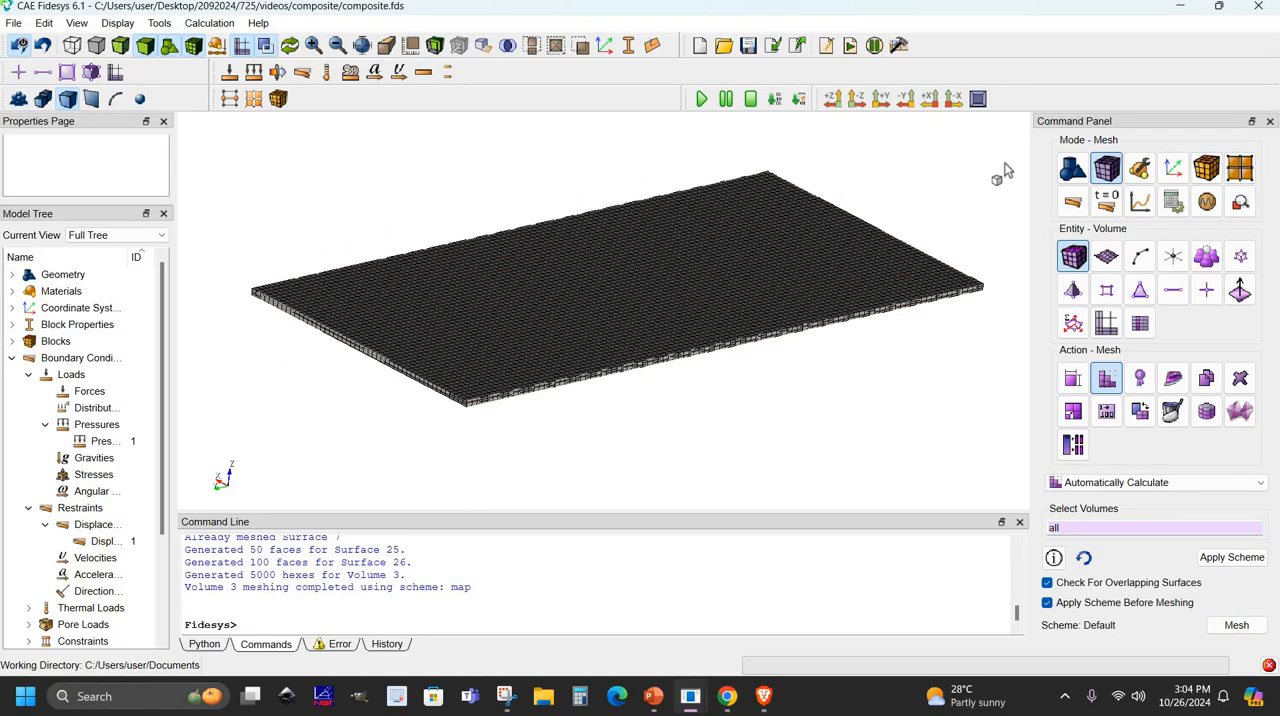
middle_drag(980, 304, 935, 312)
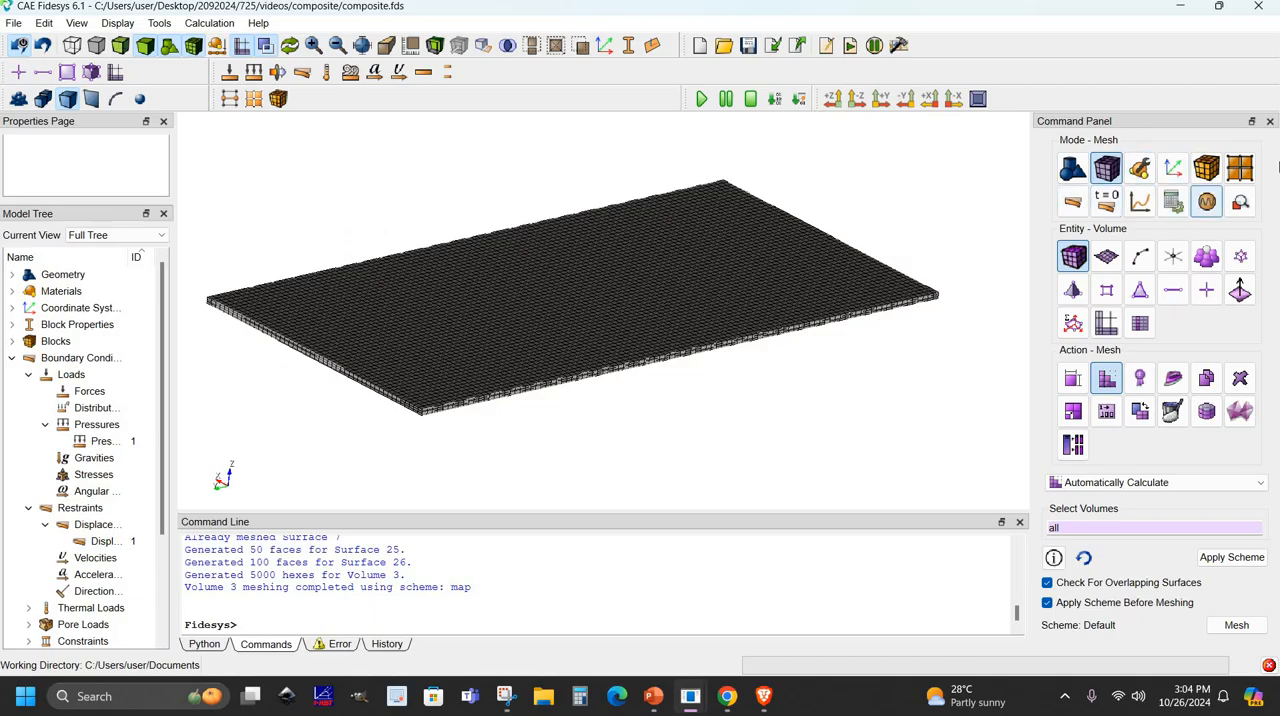
- Apply the 3D periodic elasticity settings for effective properties and the Direct solver with Uzawa iteration on Auto
click(1173, 201)
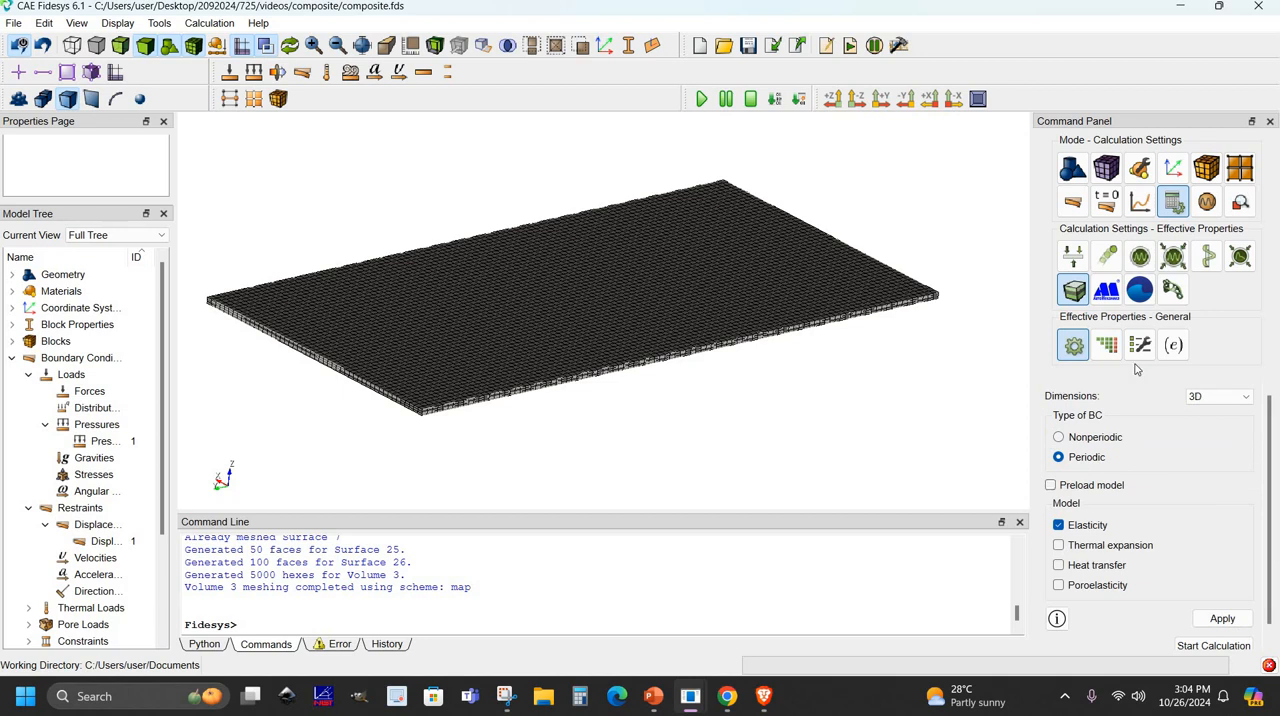
click(1222, 618)
click(1106, 345)
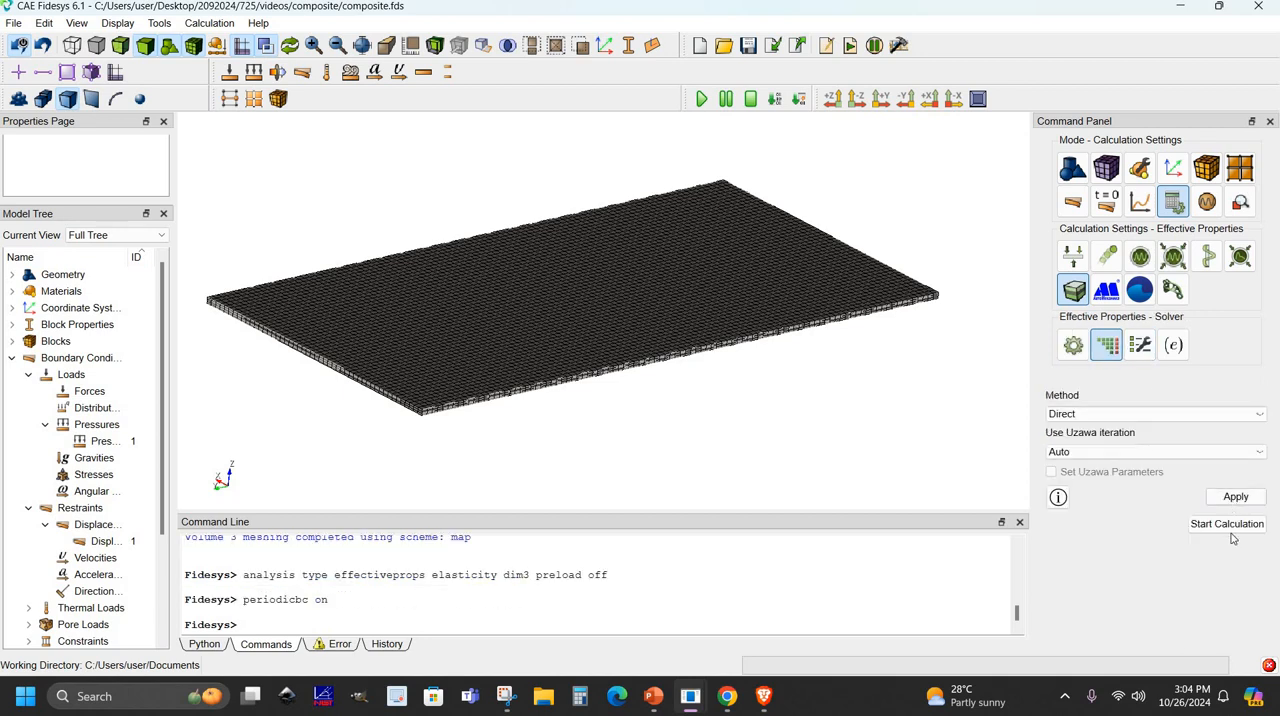
click(1236, 496)
- Start the calculation, replacing composite.pvd and removing the old calculation files, and enlarge the command output area
click(1227, 524)
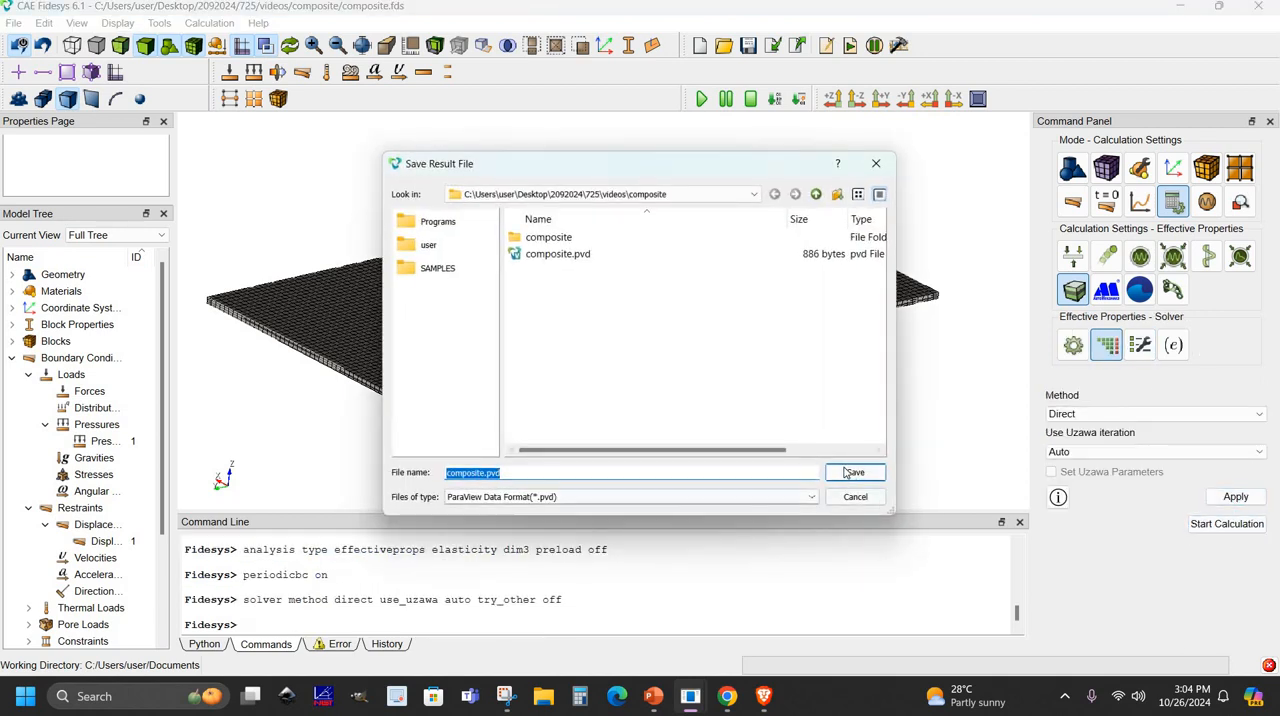
click(852, 472)
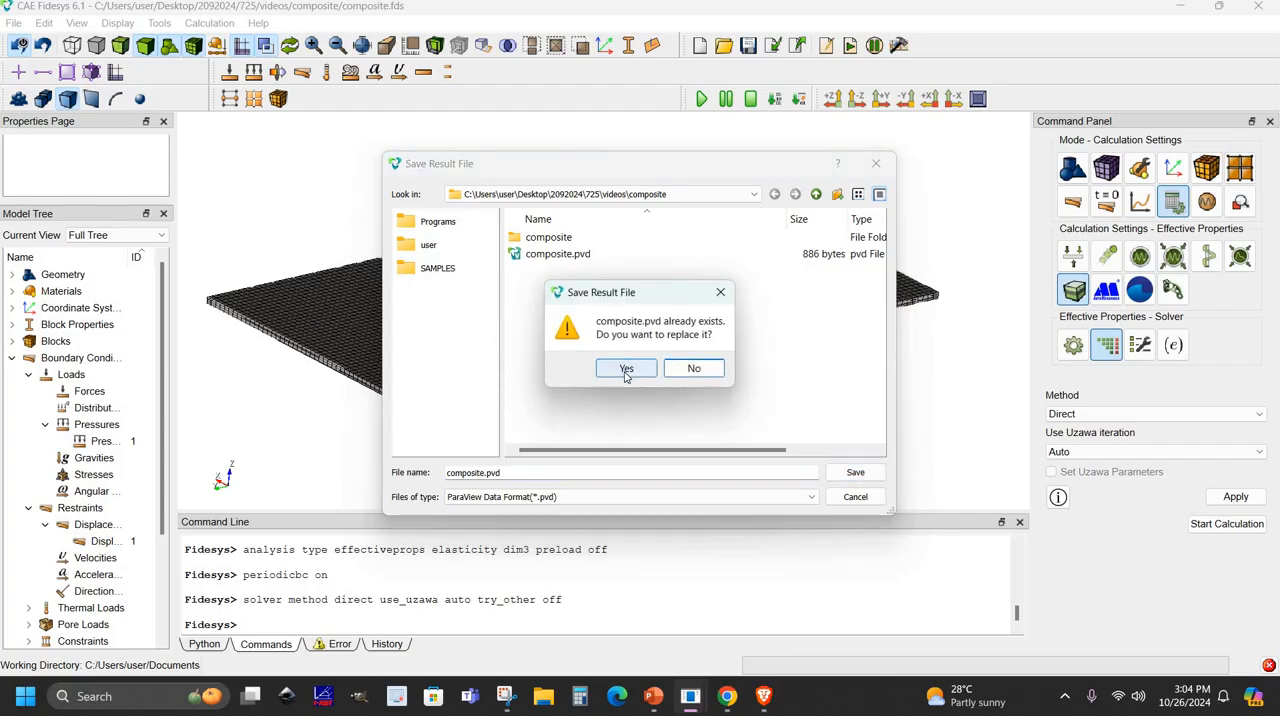
click(626, 370)
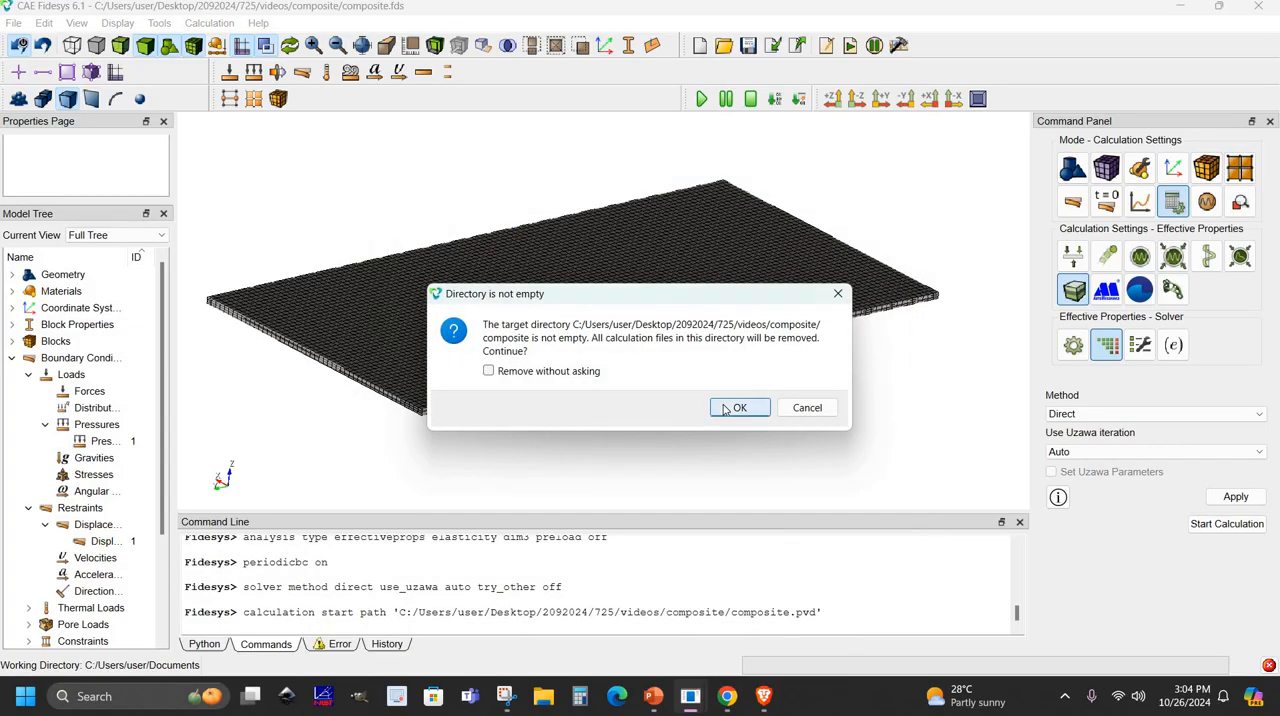
click(725, 408)
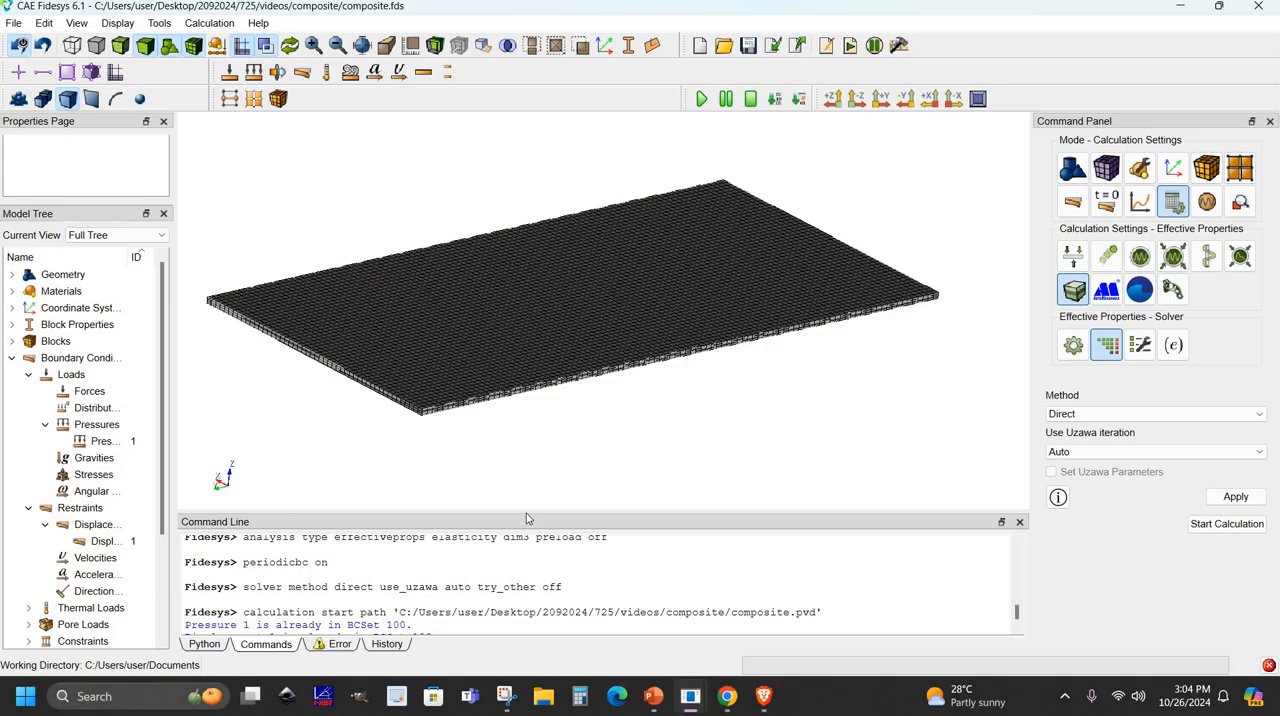
drag(526, 509, 526, 463)
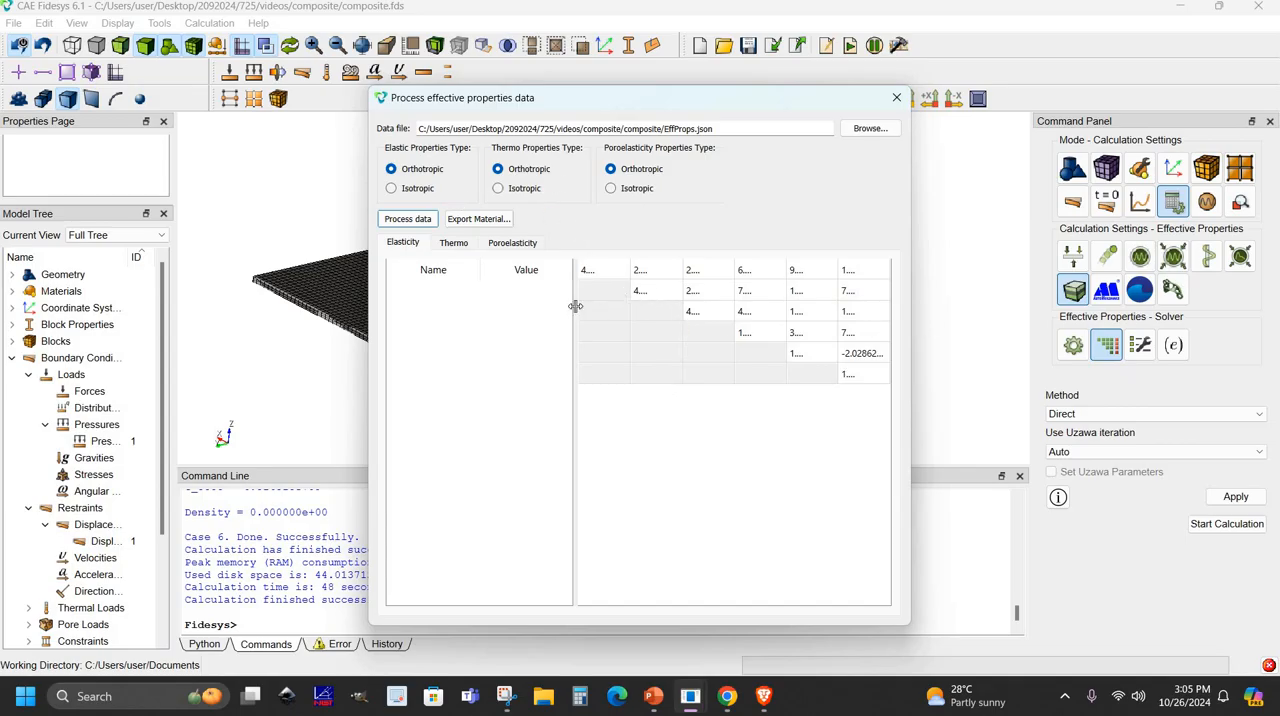
- Process the effective properties data as orthotropic, export it as material "material" with file name m, and close the results window
drag(495, 314, 541, 308)
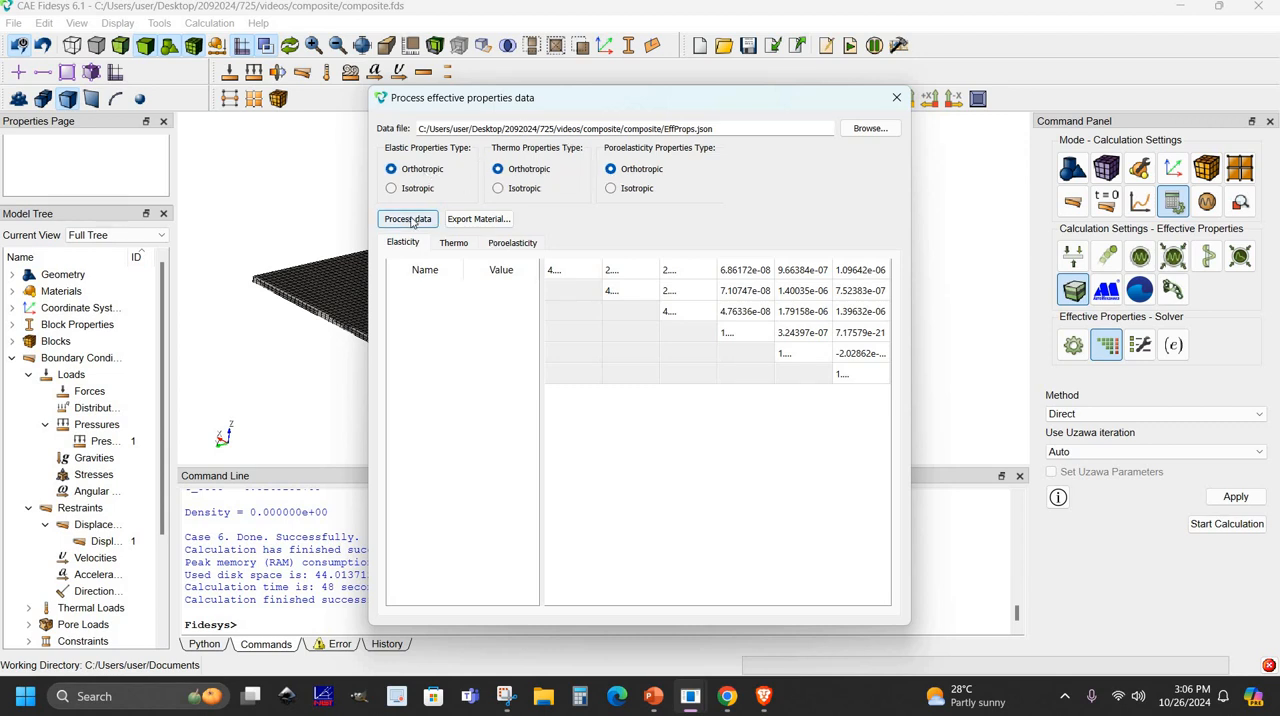
drag(540, 322, 641, 317)
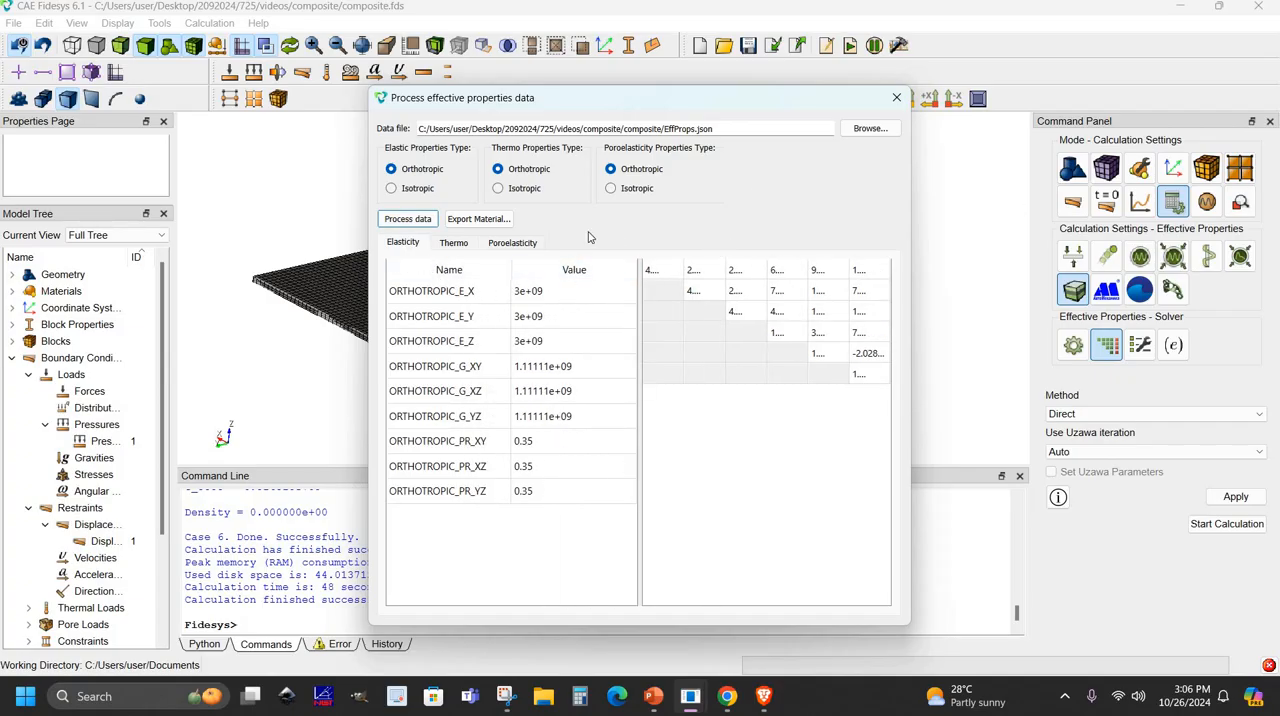
click(486, 222)
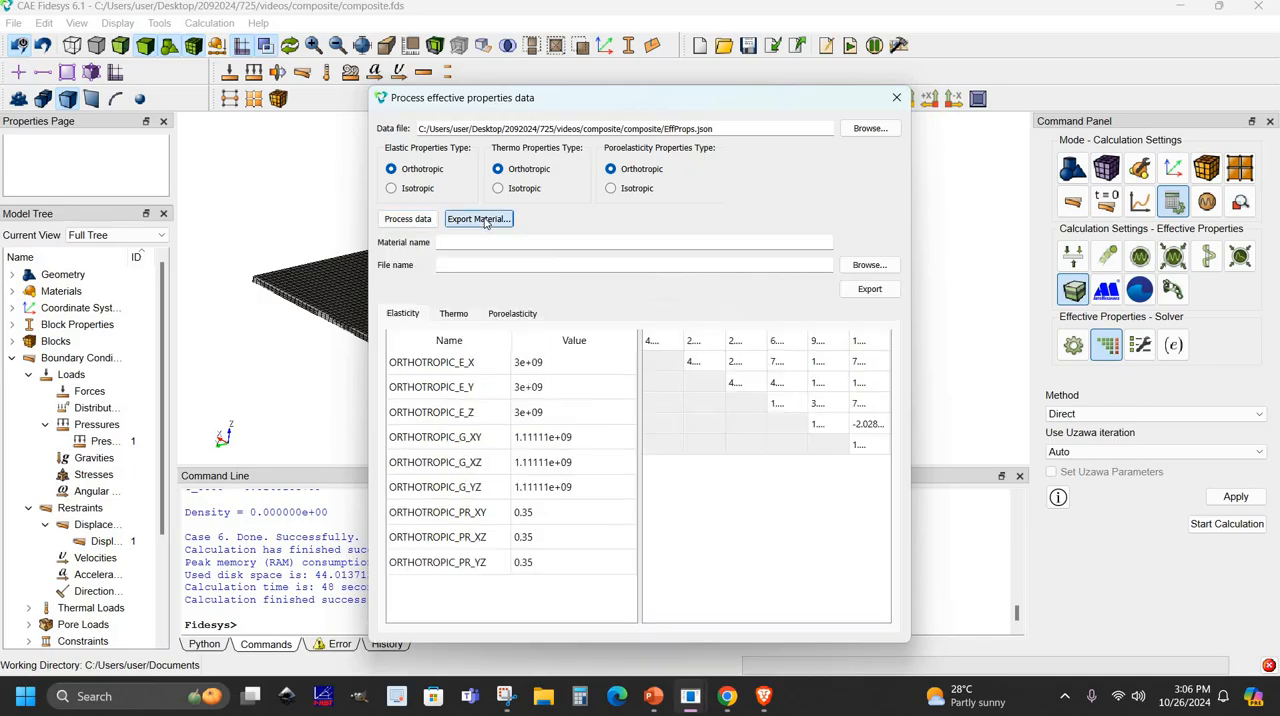
click(869, 289)
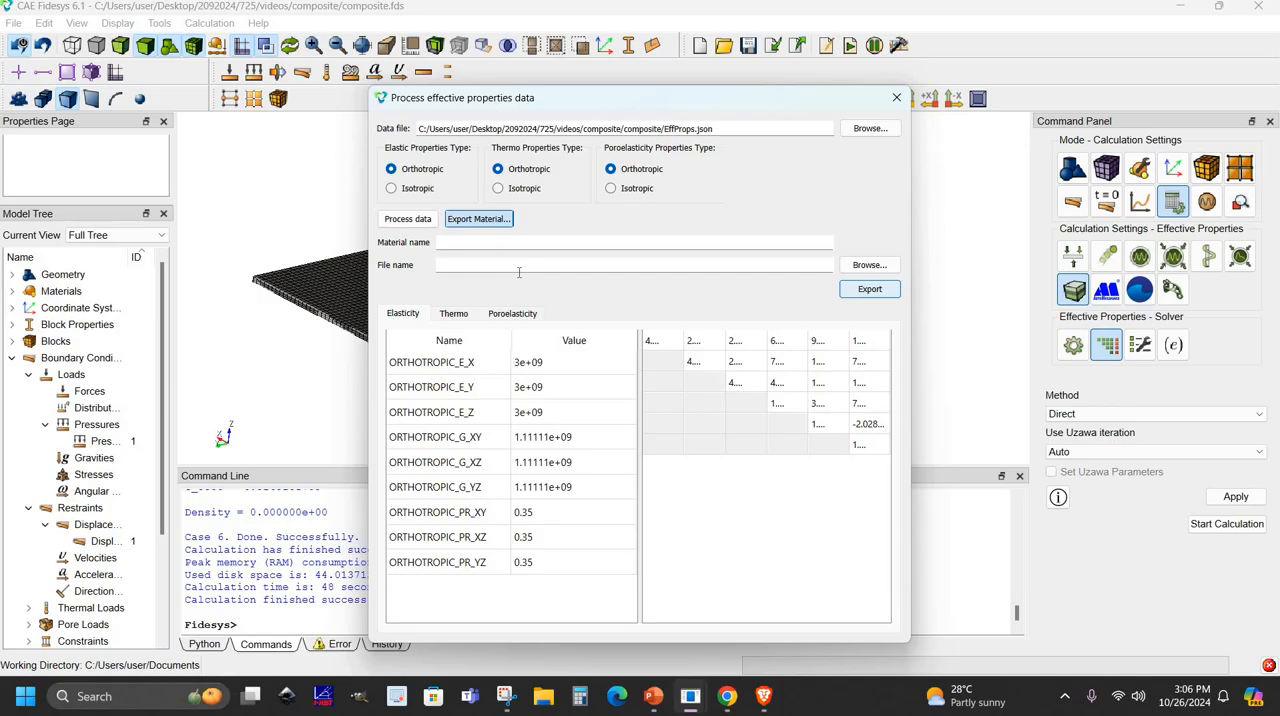
click(456, 242)
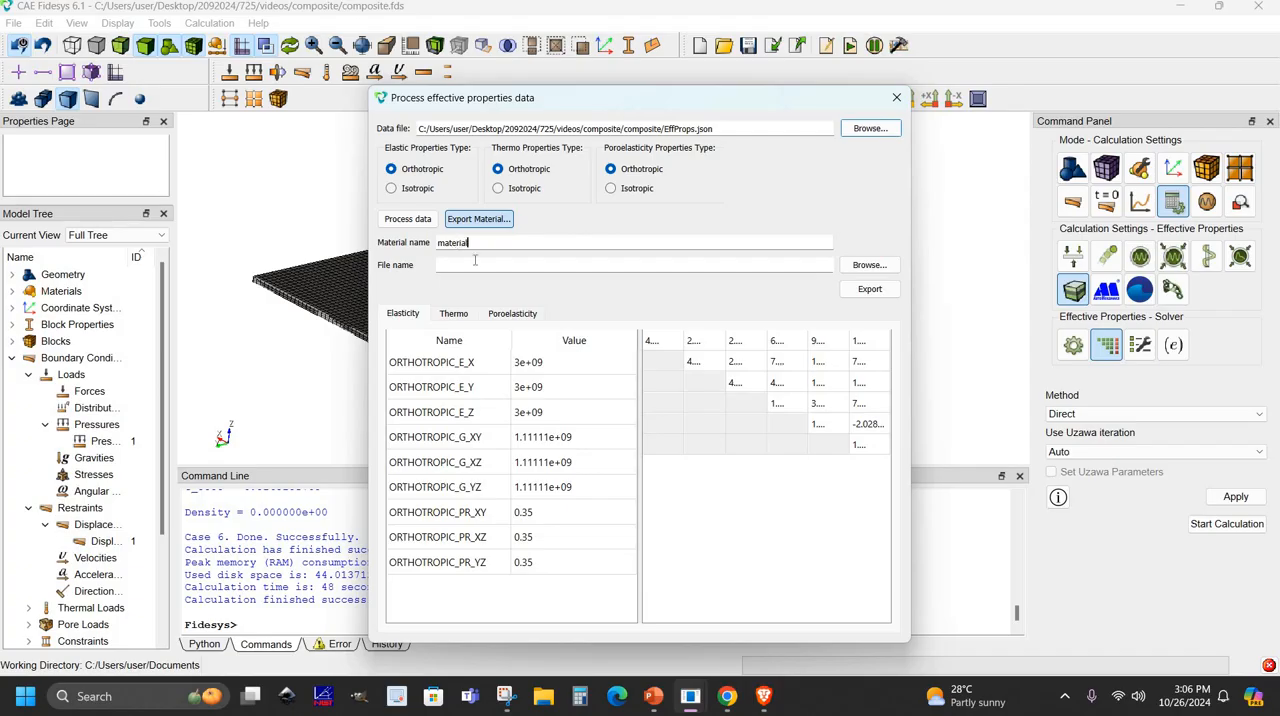
key(Tab)
text(m)
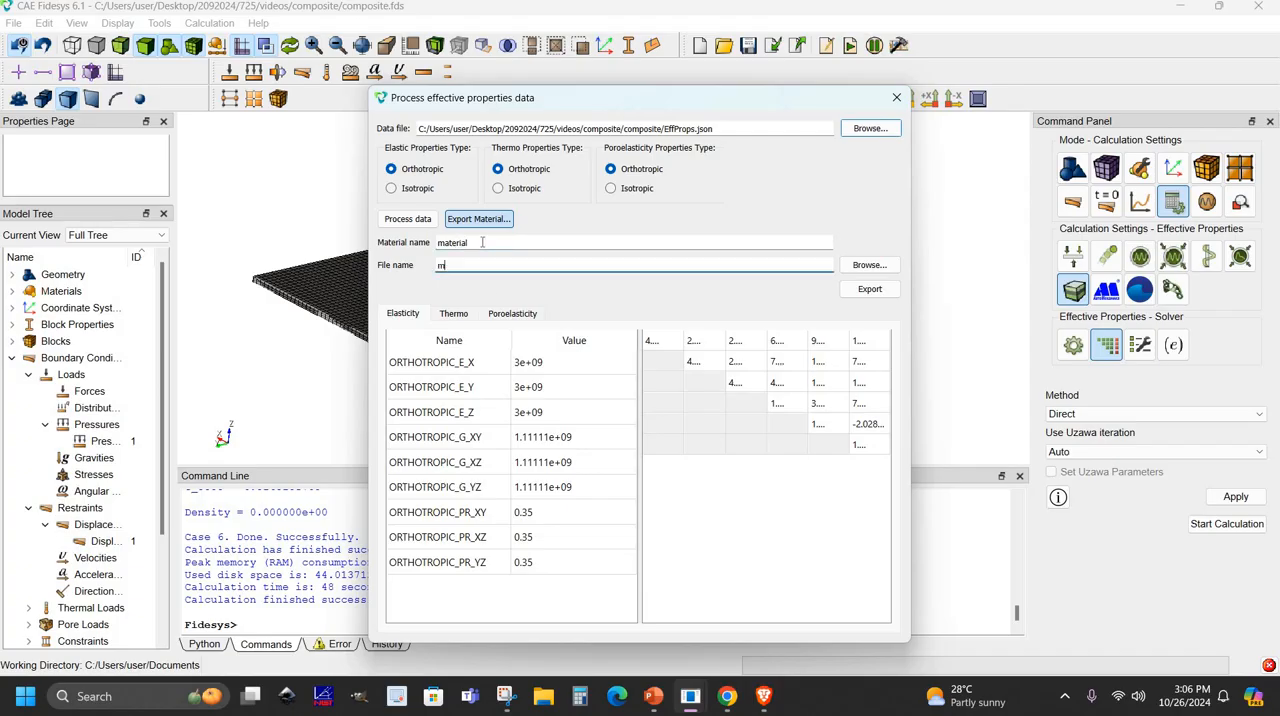
click(887, 293)
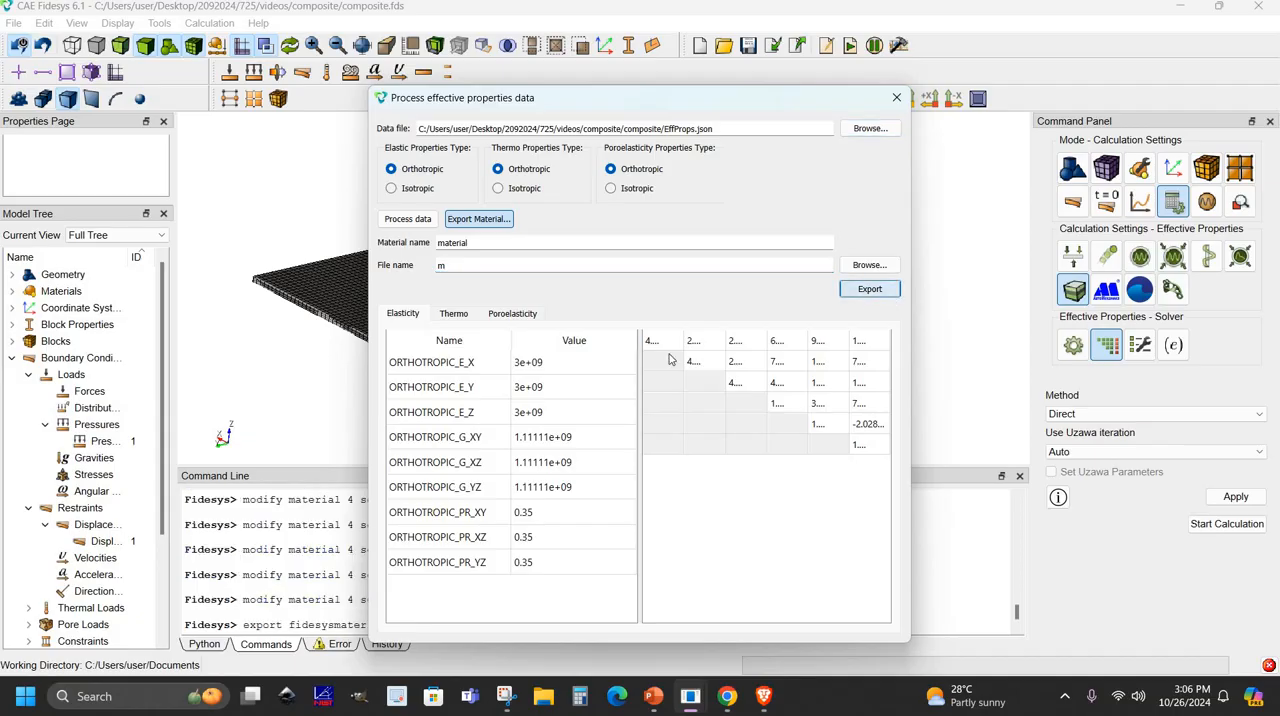
drag(655, 106, 950, 112)
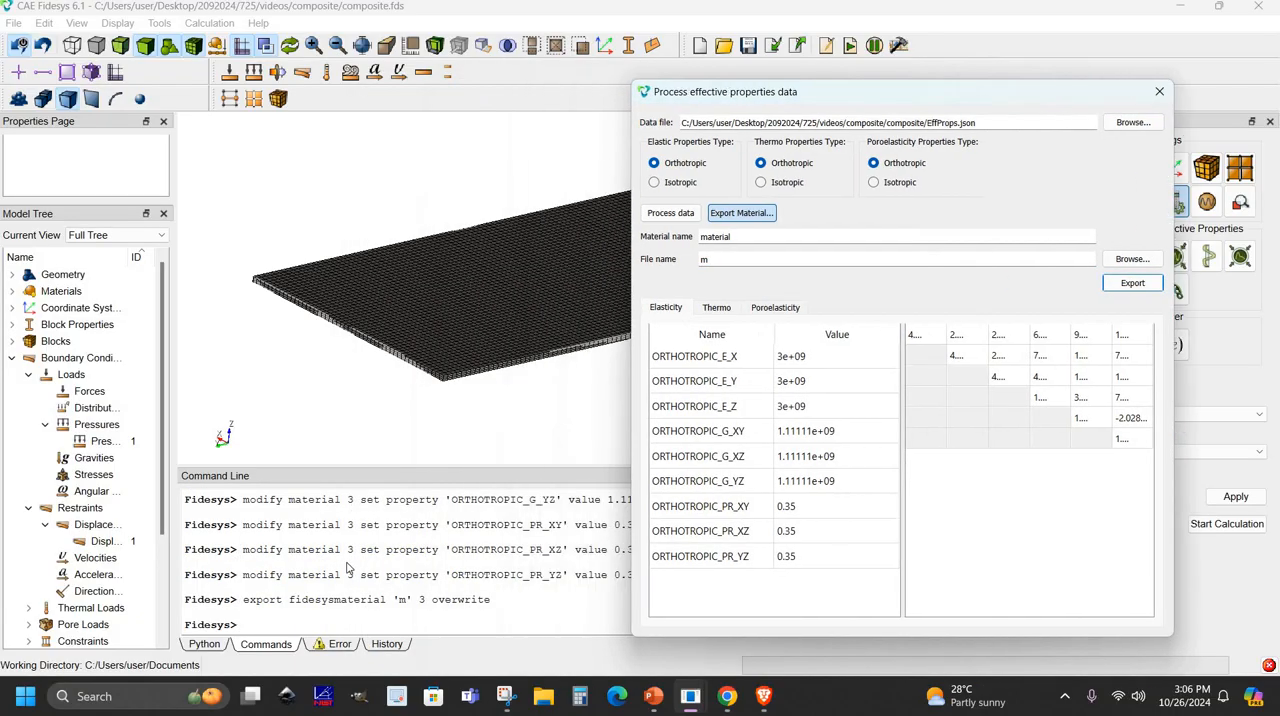
click(1191, 104)
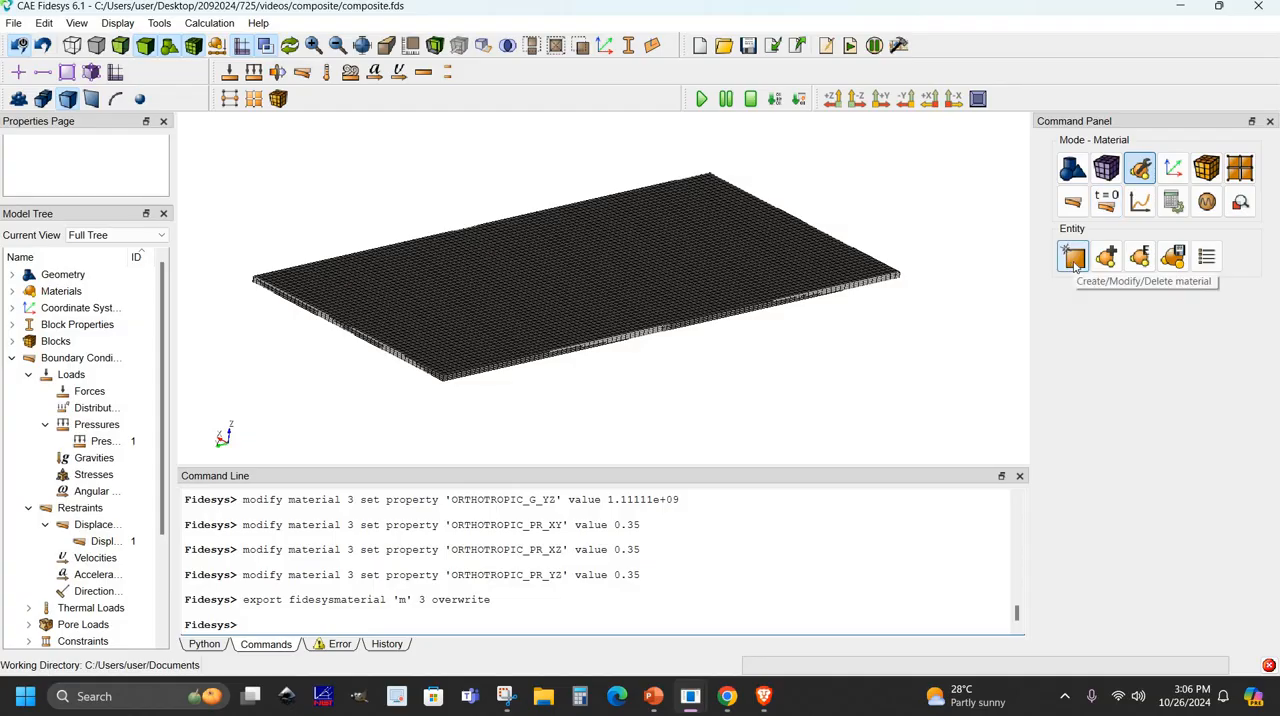
- Review the orthotropic moduli and Poisson ratios of the exported material in Materials management and close the window
click(1075, 259)
click(674, 221)
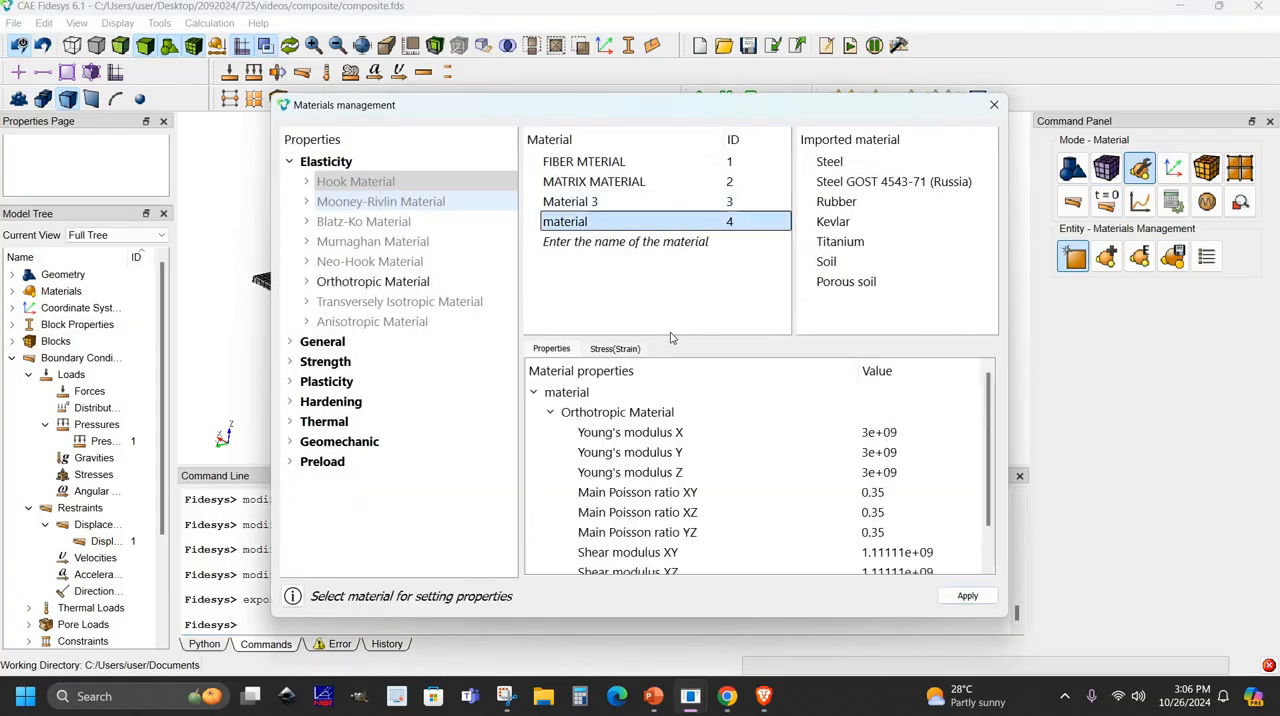
drag(674, 336, 674, 257)
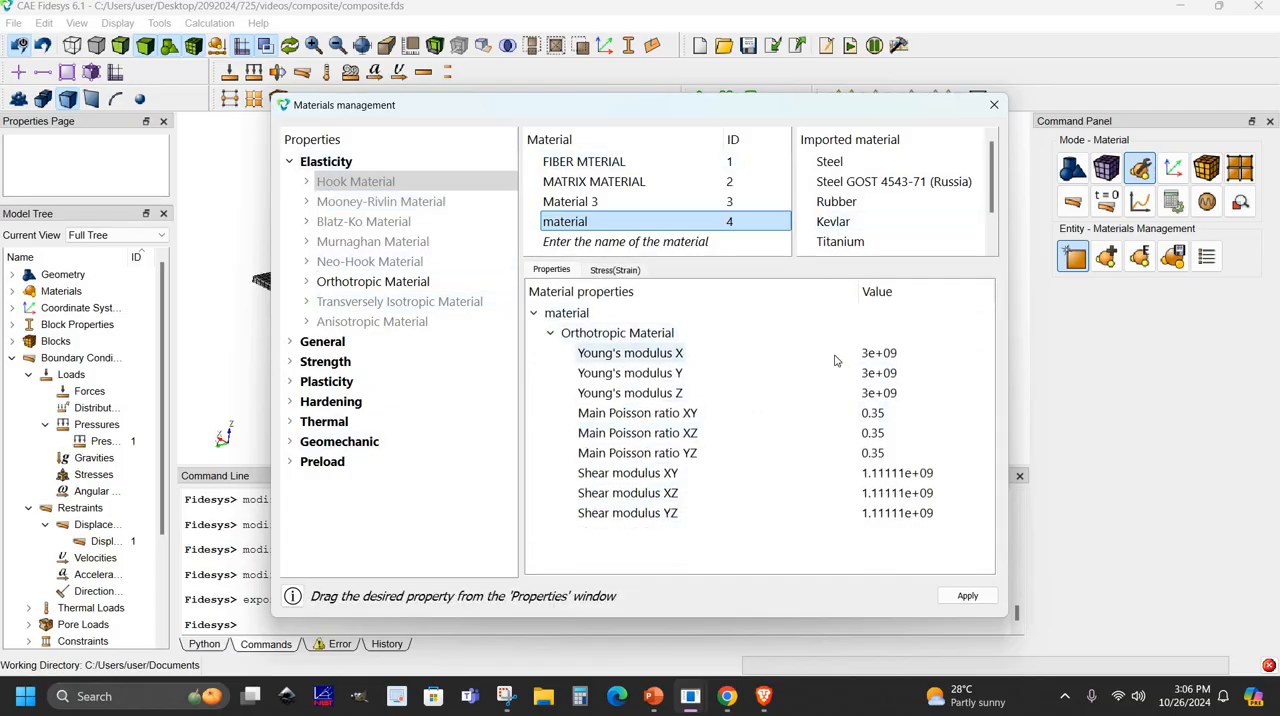
drag(909, 362, 891, 513)
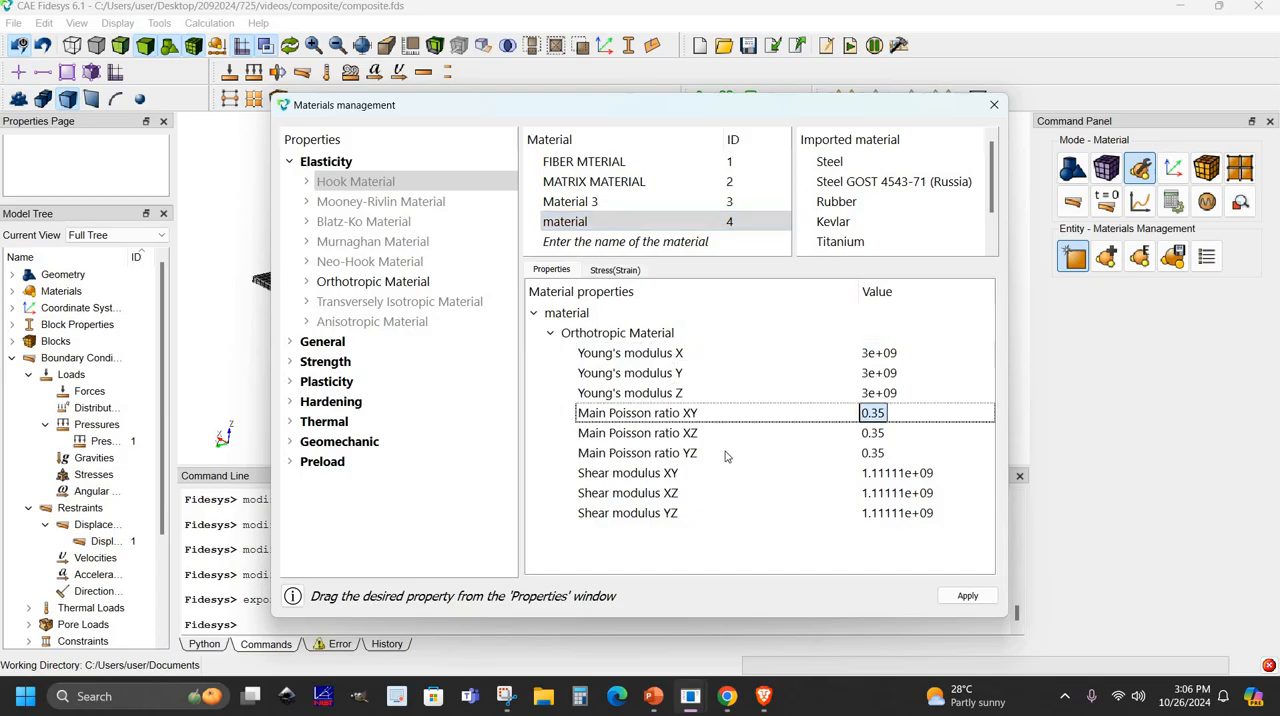
click(680, 474)
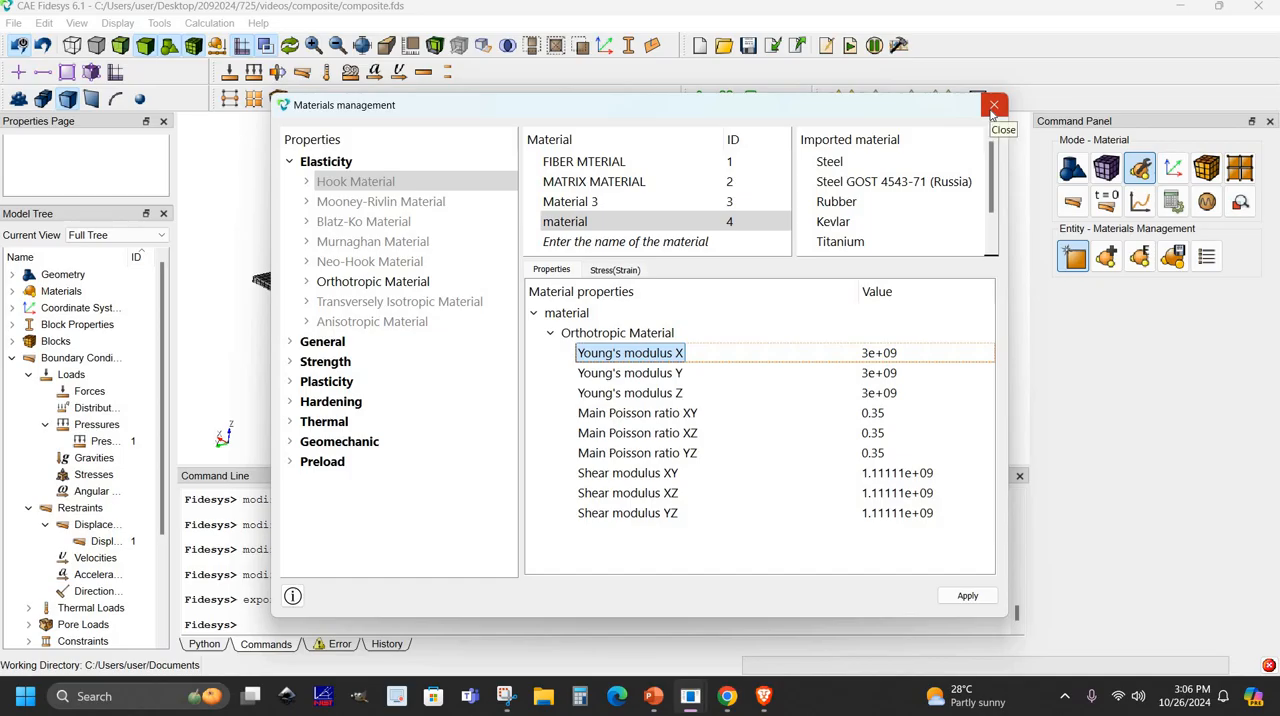
click(994, 106)
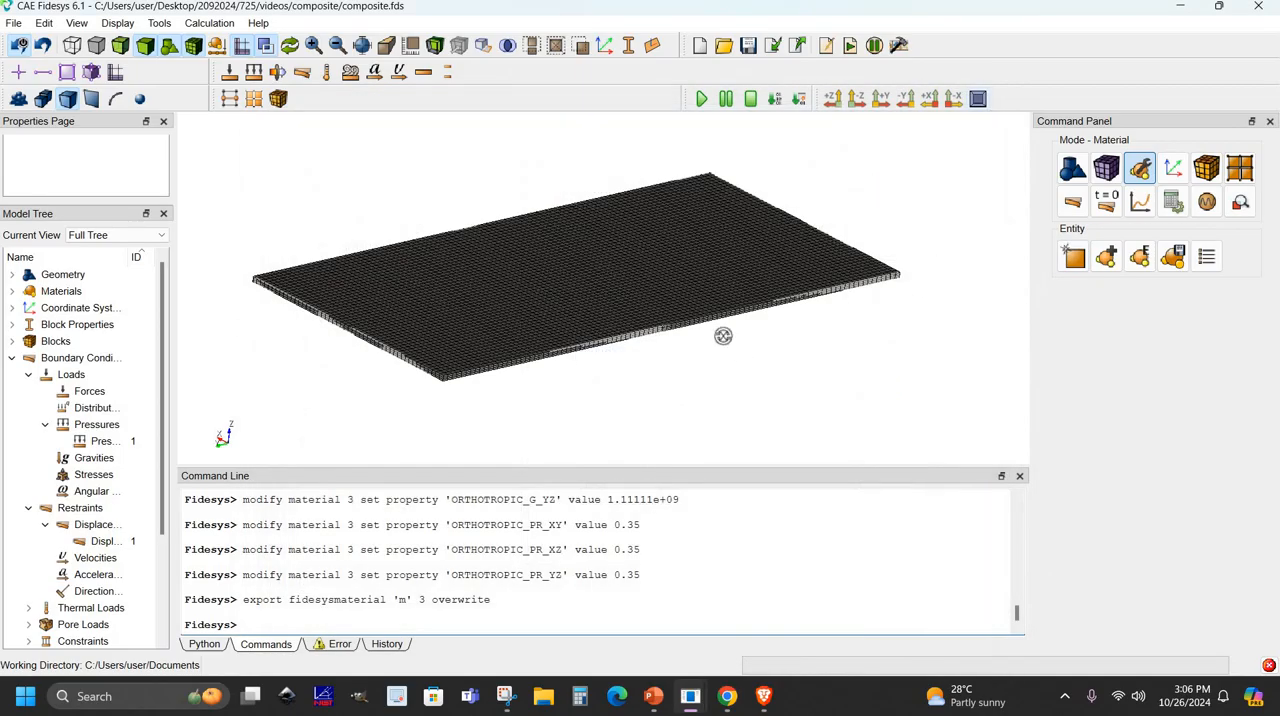
drag(643, 321, 612, 356)
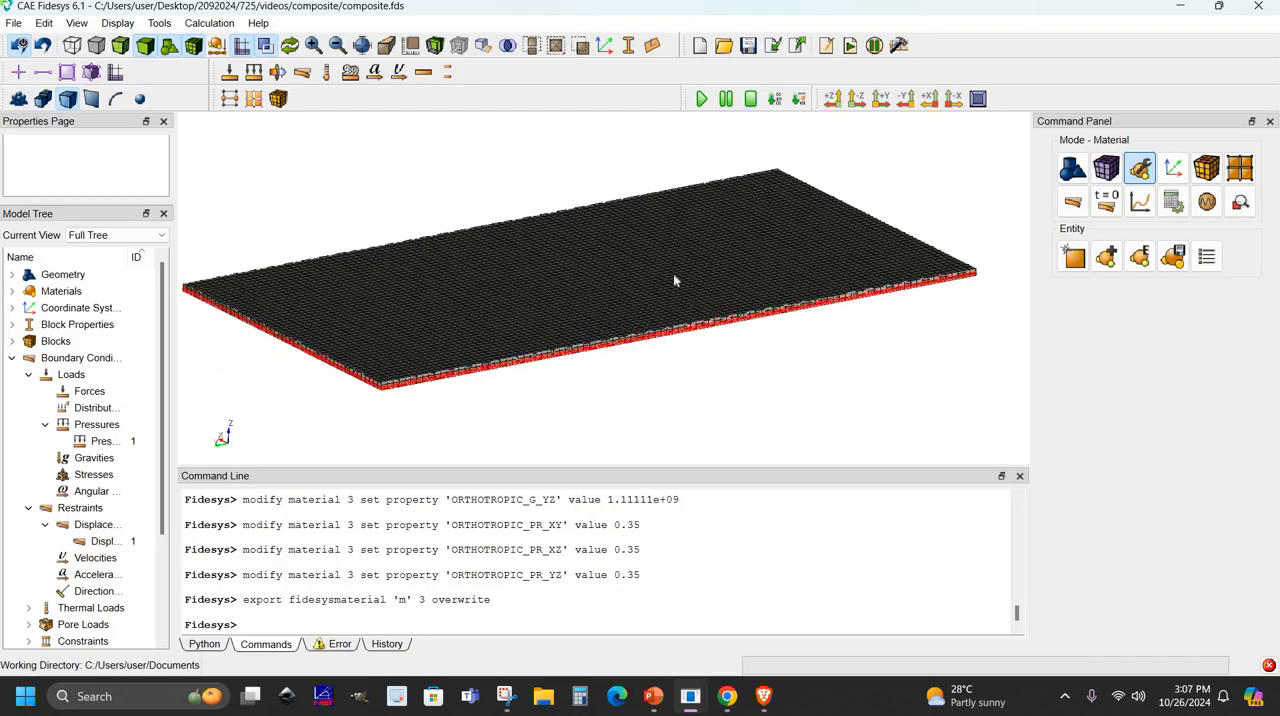